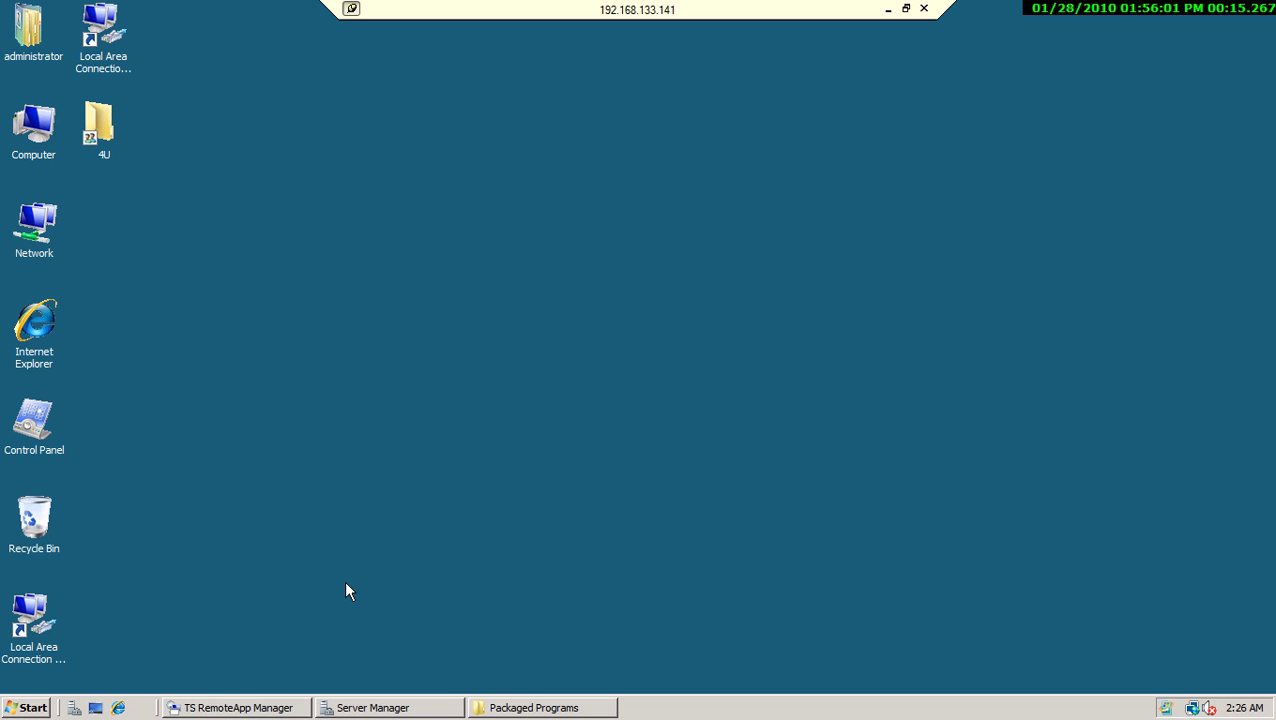
Check the Terminal Services role in Server Manager's Add Roles wizard, then cancel the wizard and close Server Manager
click(373, 707)
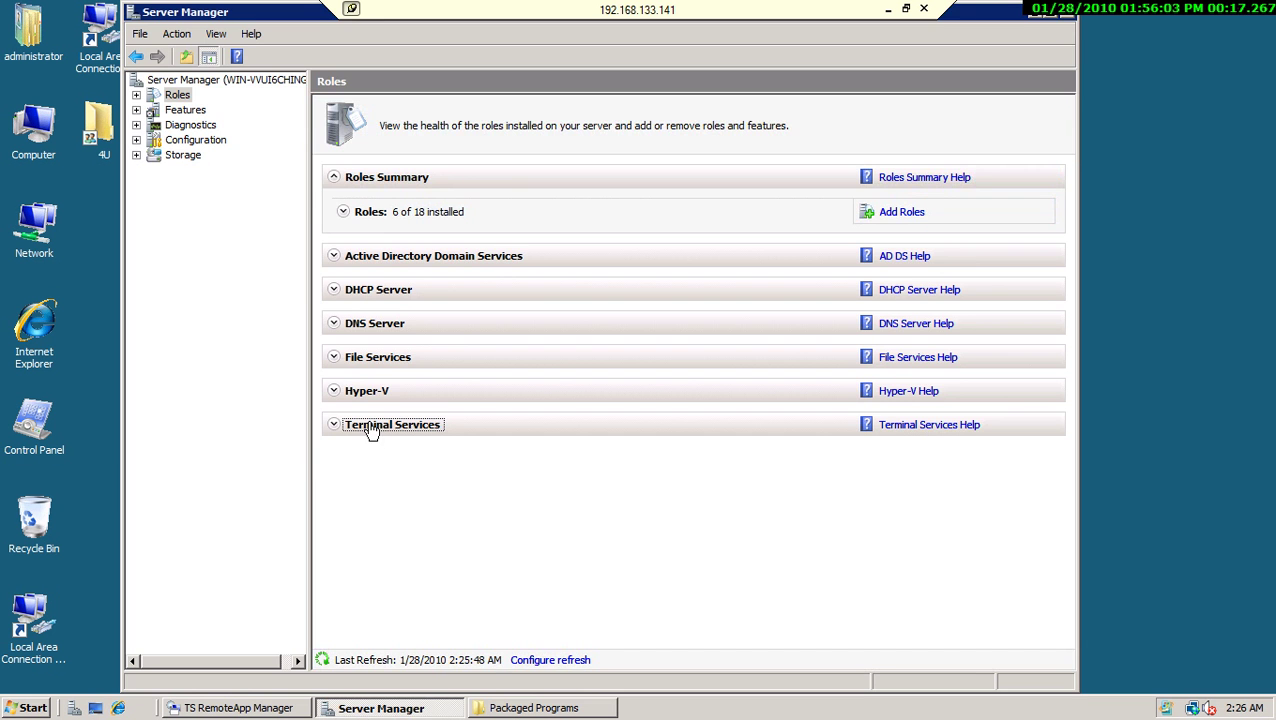
click(897, 218)
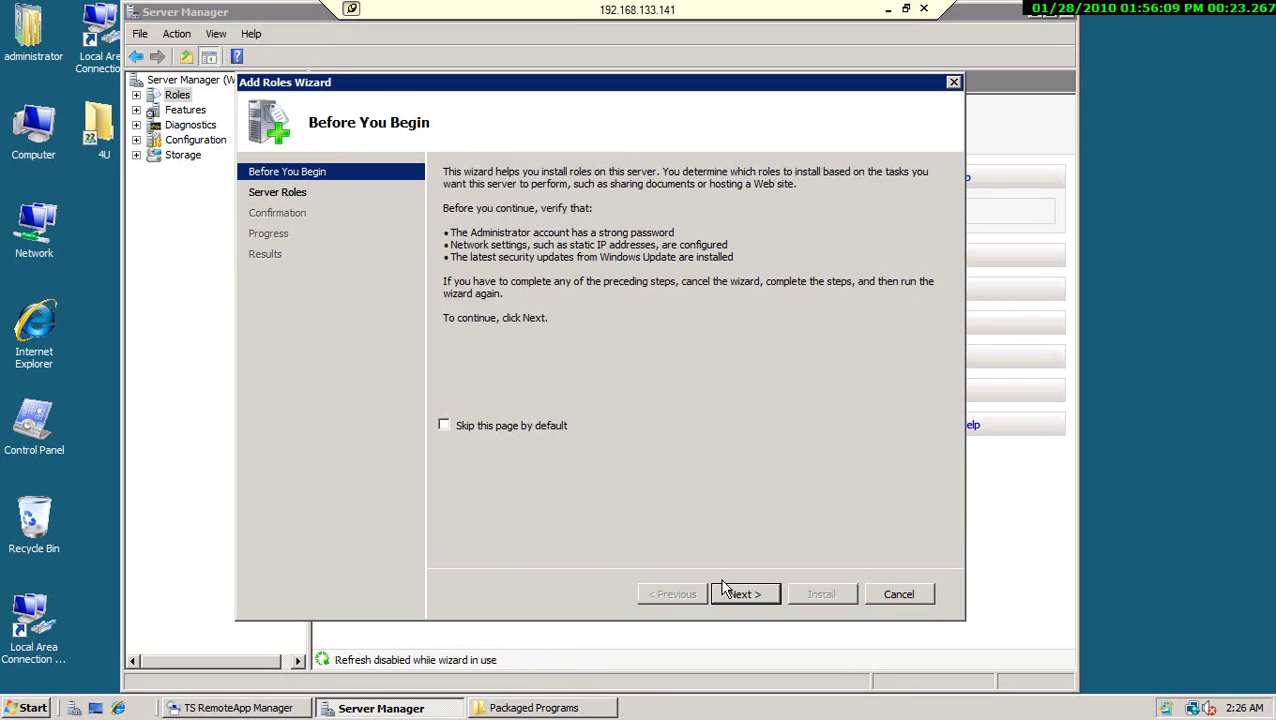
click(726, 592)
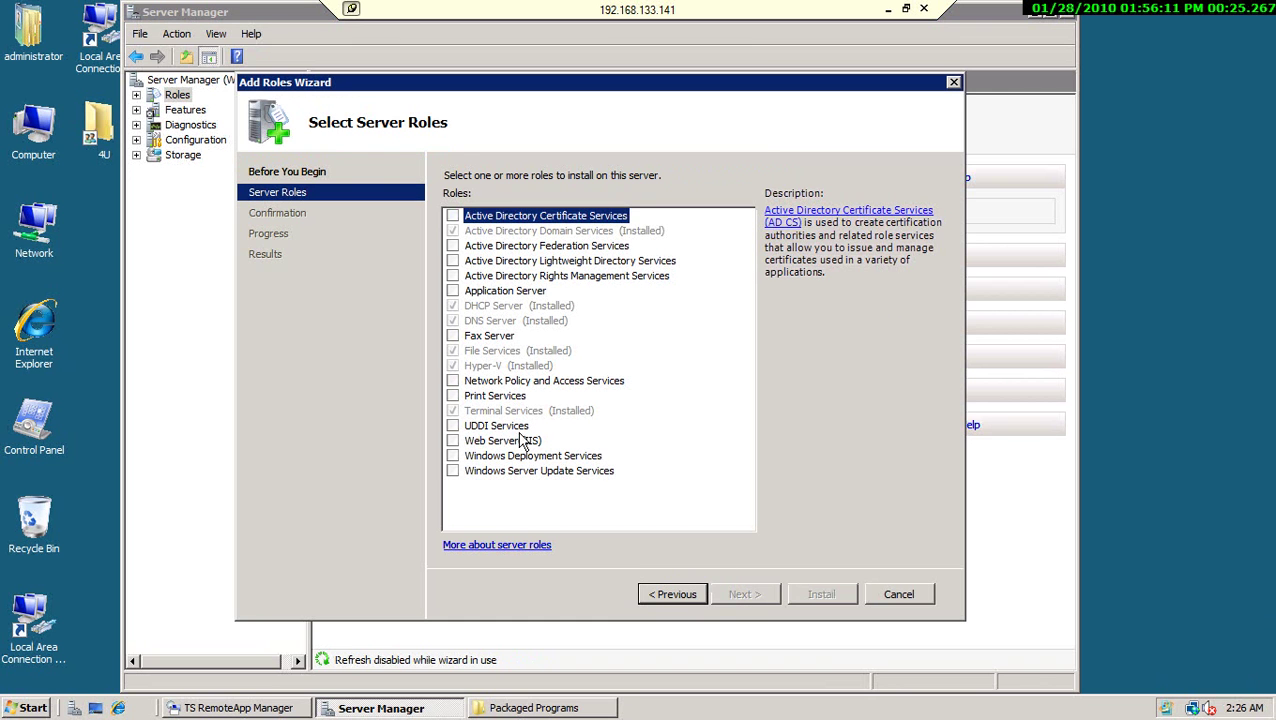
click(505, 411)
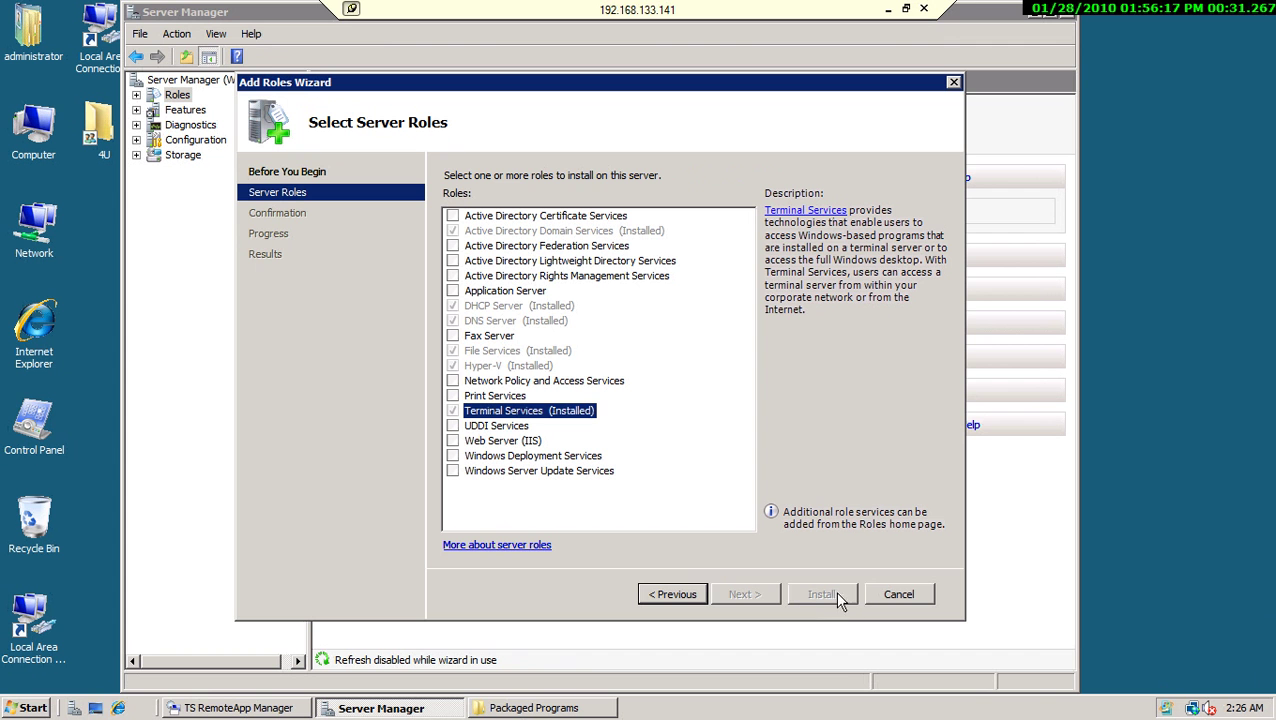
click(953, 82)
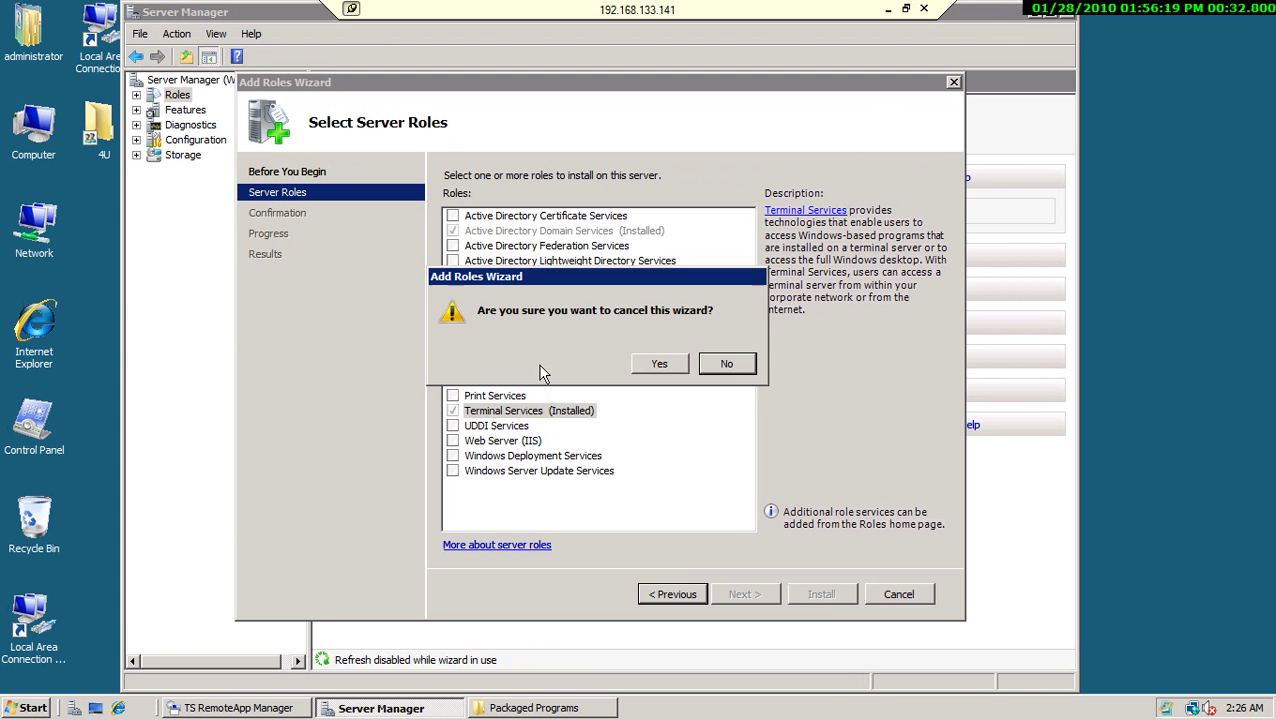
click(643, 372)
click(1058, 14)
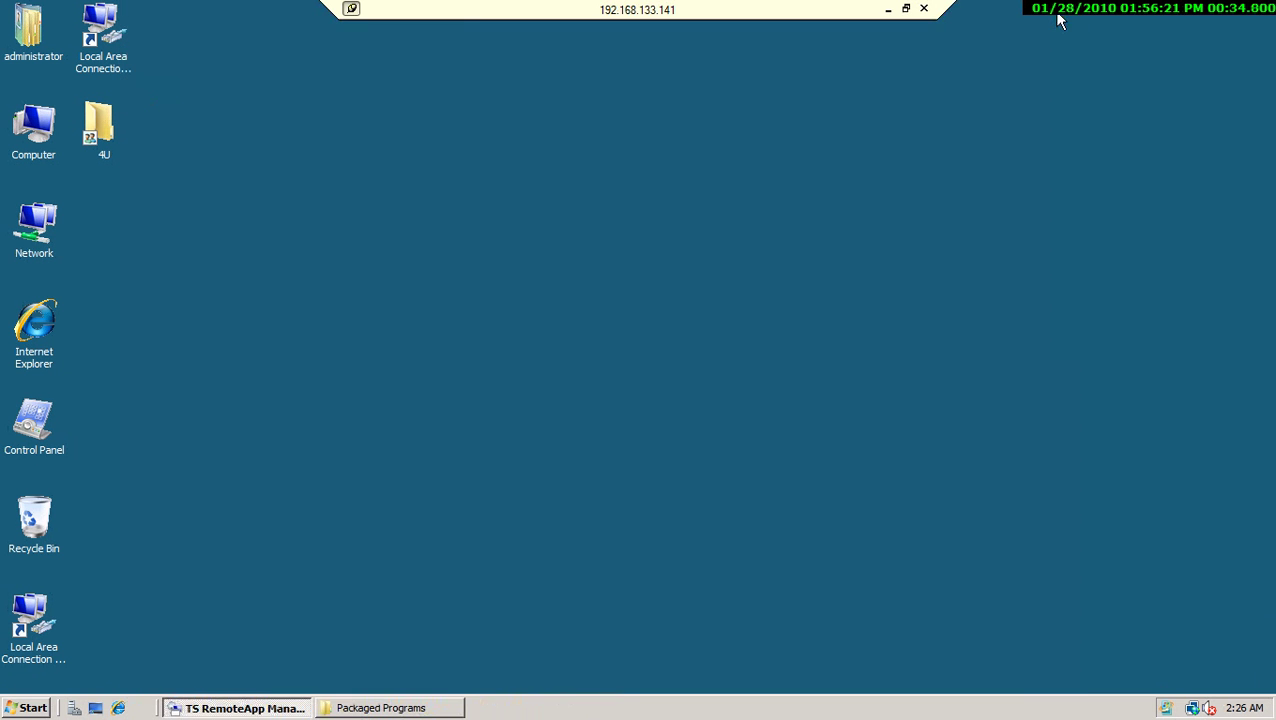
Locate TS RemoteApp Manager among the Terminal Services administrative tools and bring its window up
click(3, 702)
mouse_move(109, 461)
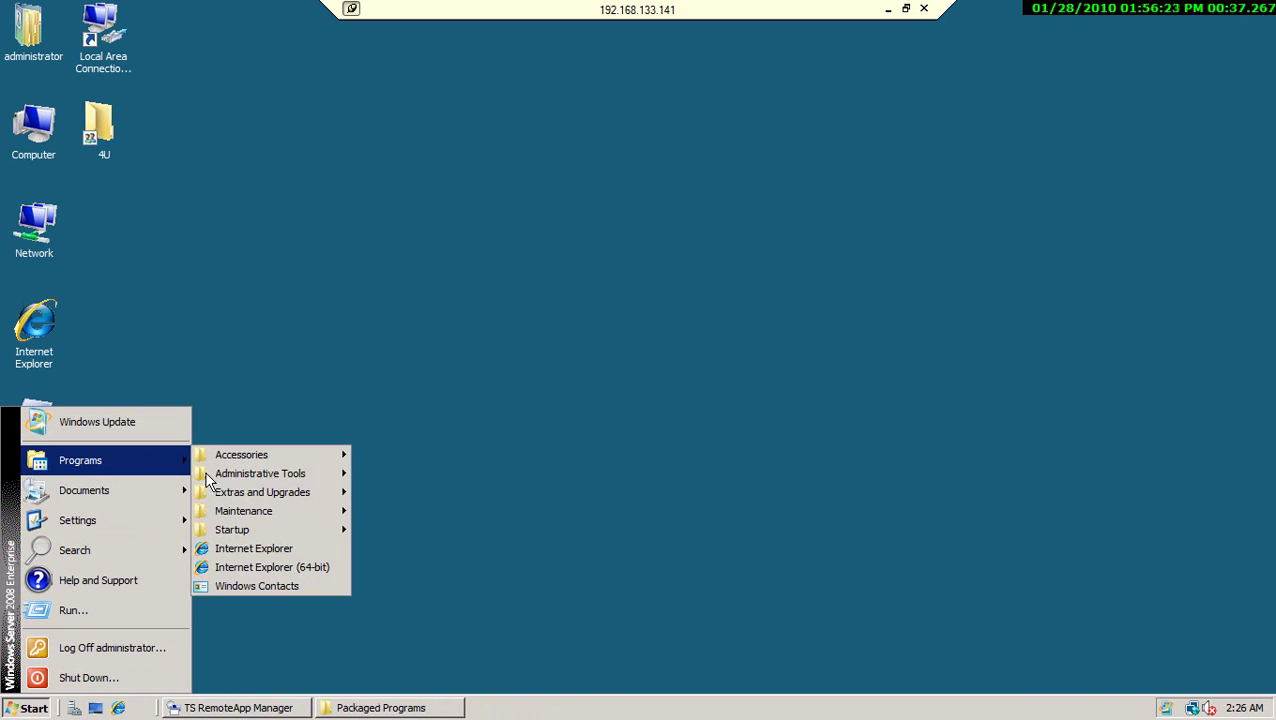
mouse_move(230, 479)
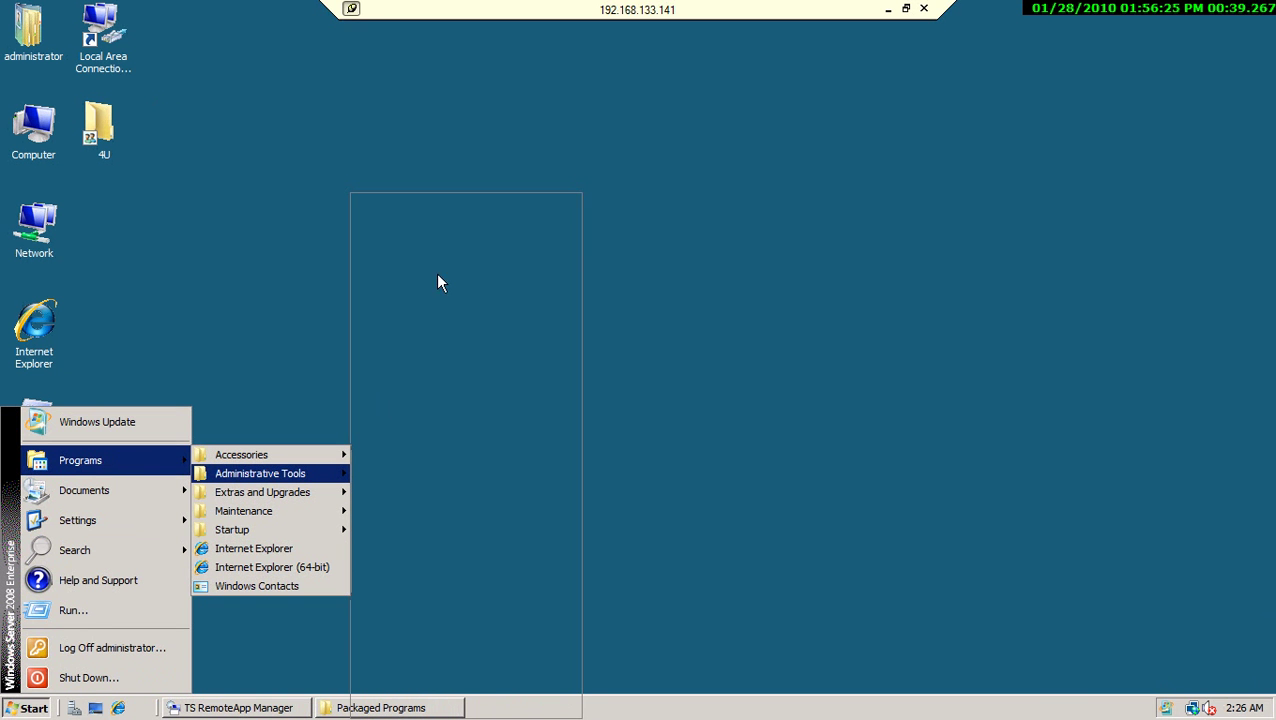
mouse_move(563, 207)
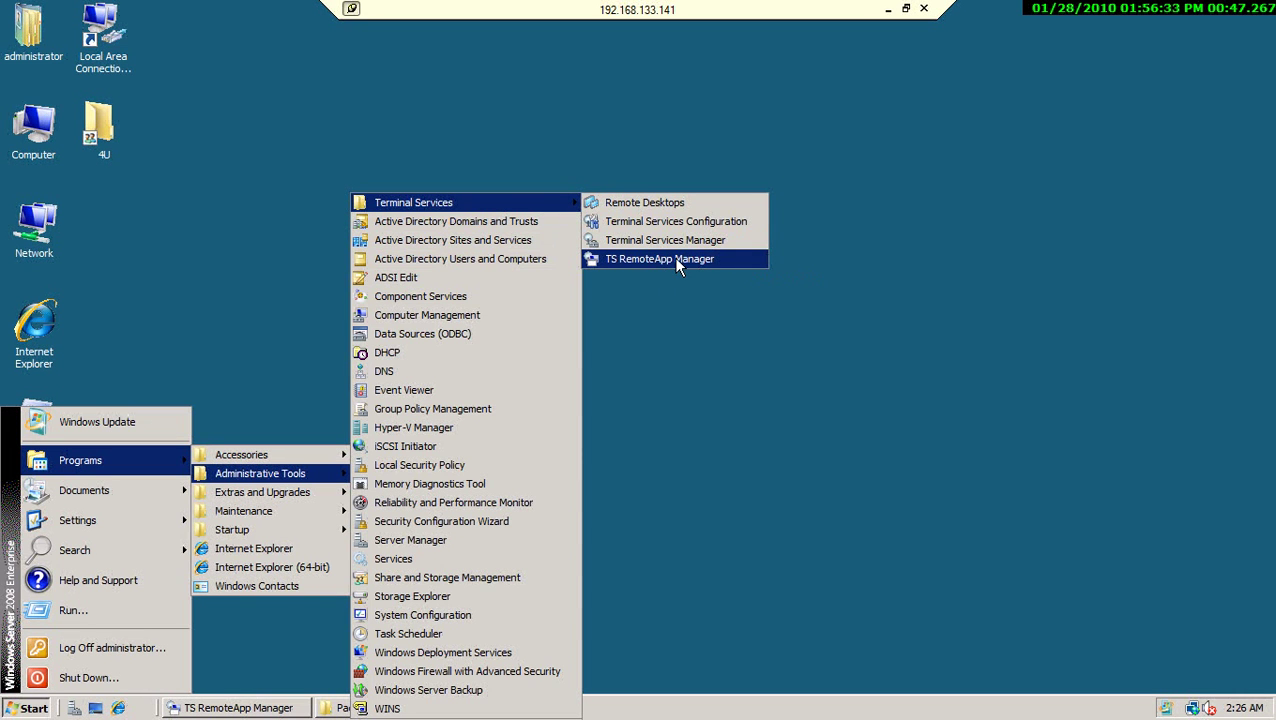
click(729, 350)
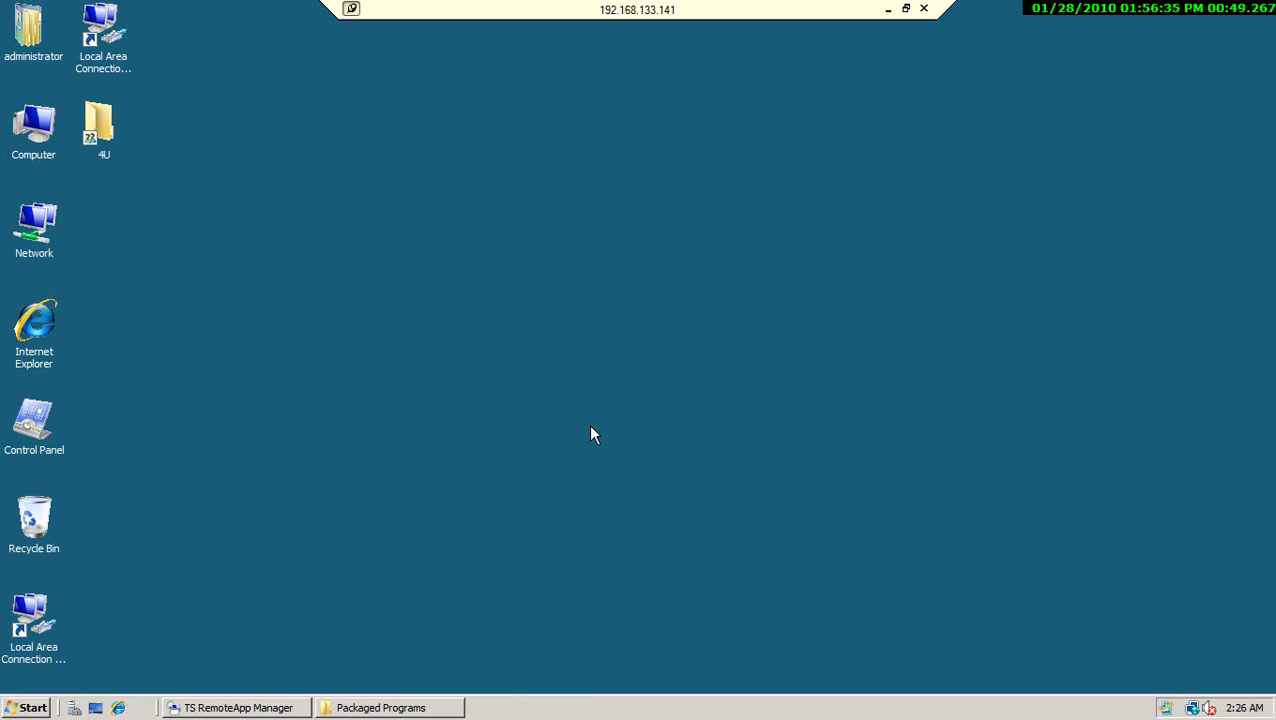
click(292, 708)
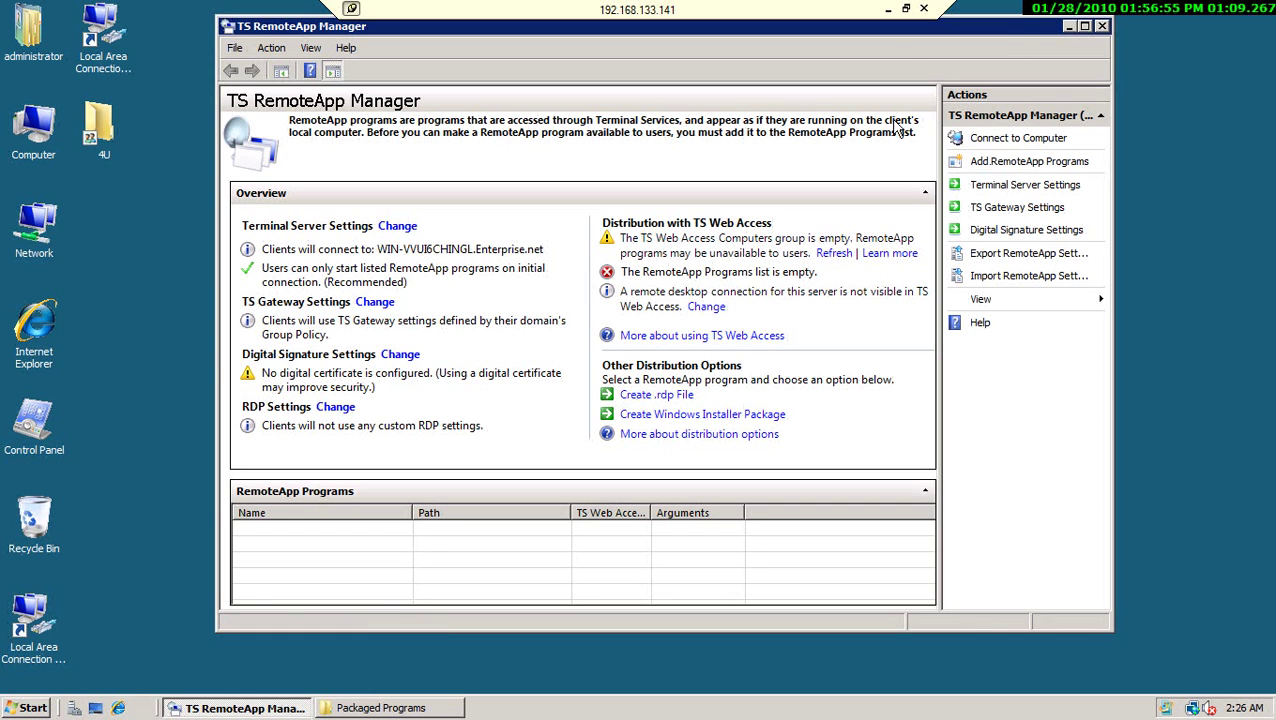
drag(1010, 33, 1004, 47)
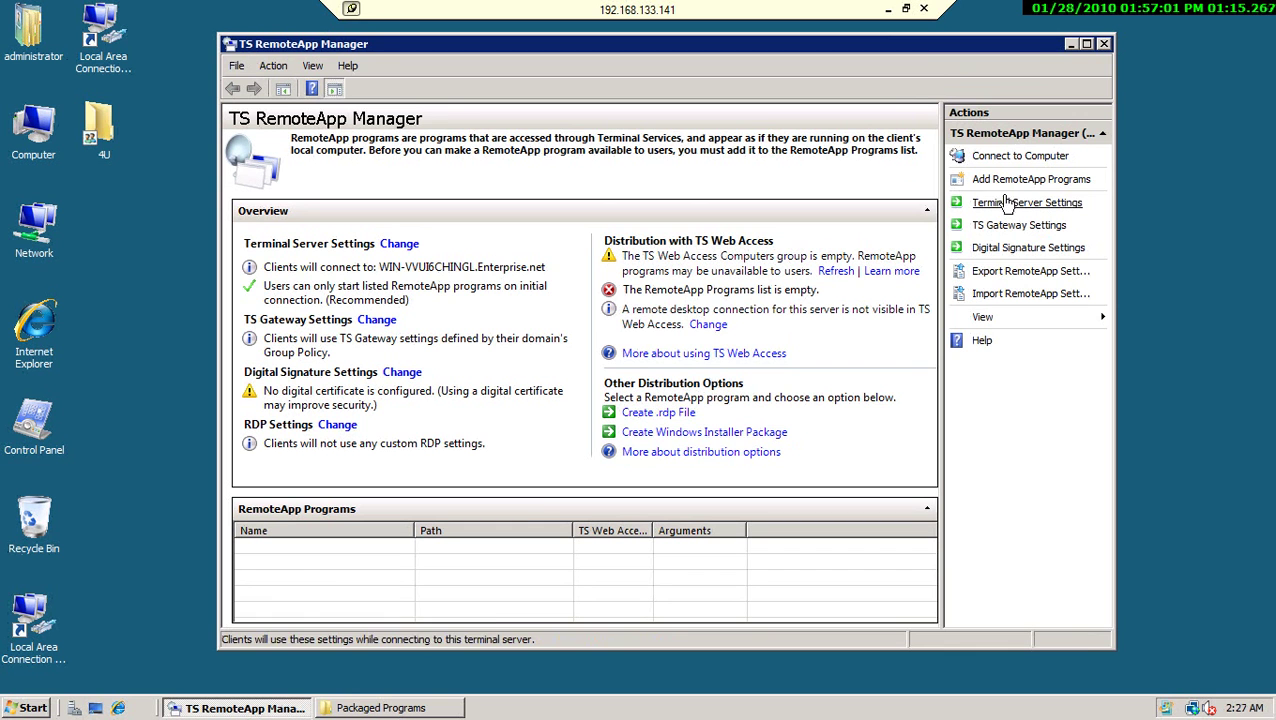
Start adding a RemoteApp program, review the available programs and browse for an executable outside the list
click(1083, 186)
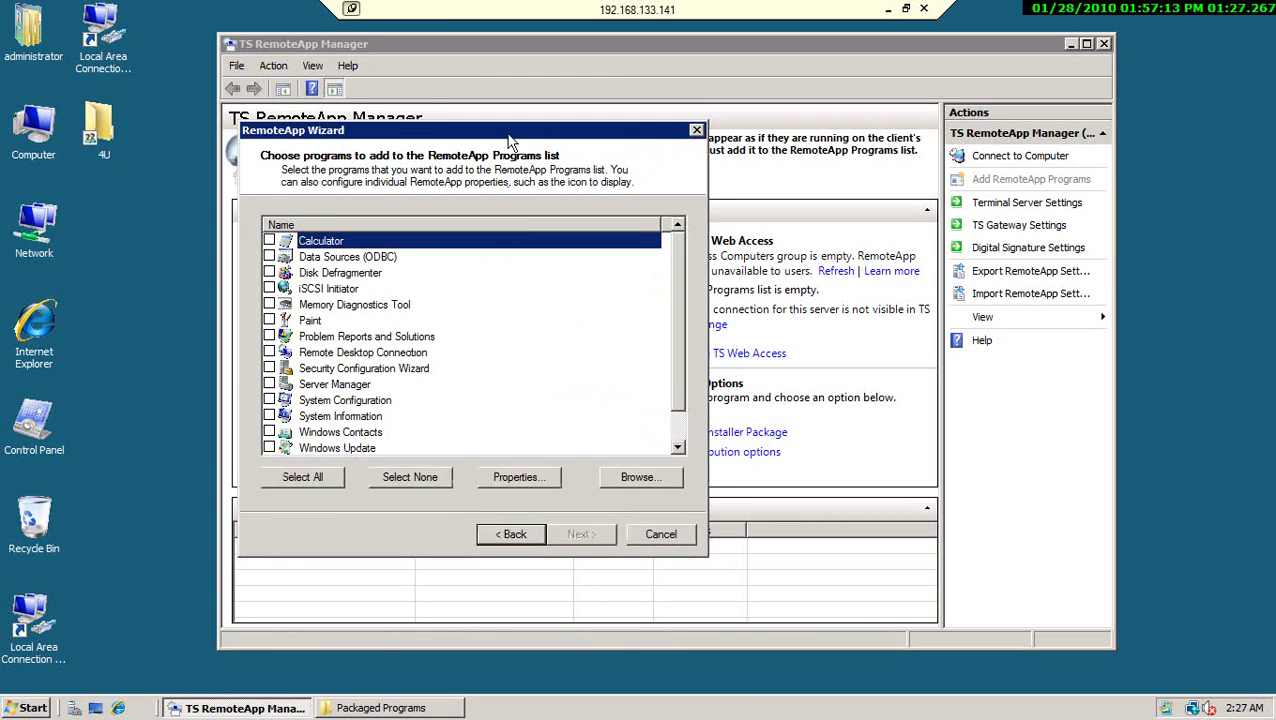
drag(508, 140, 627, 142)
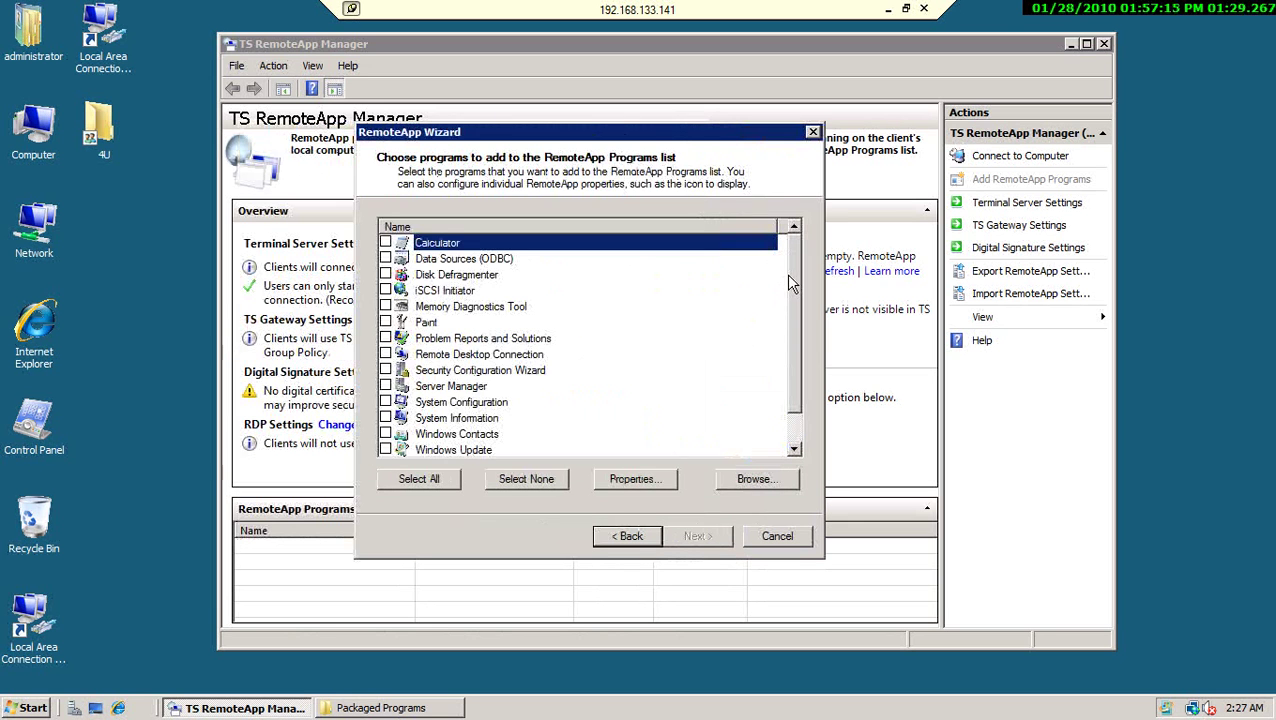
drag(787, 273, 787, 345)
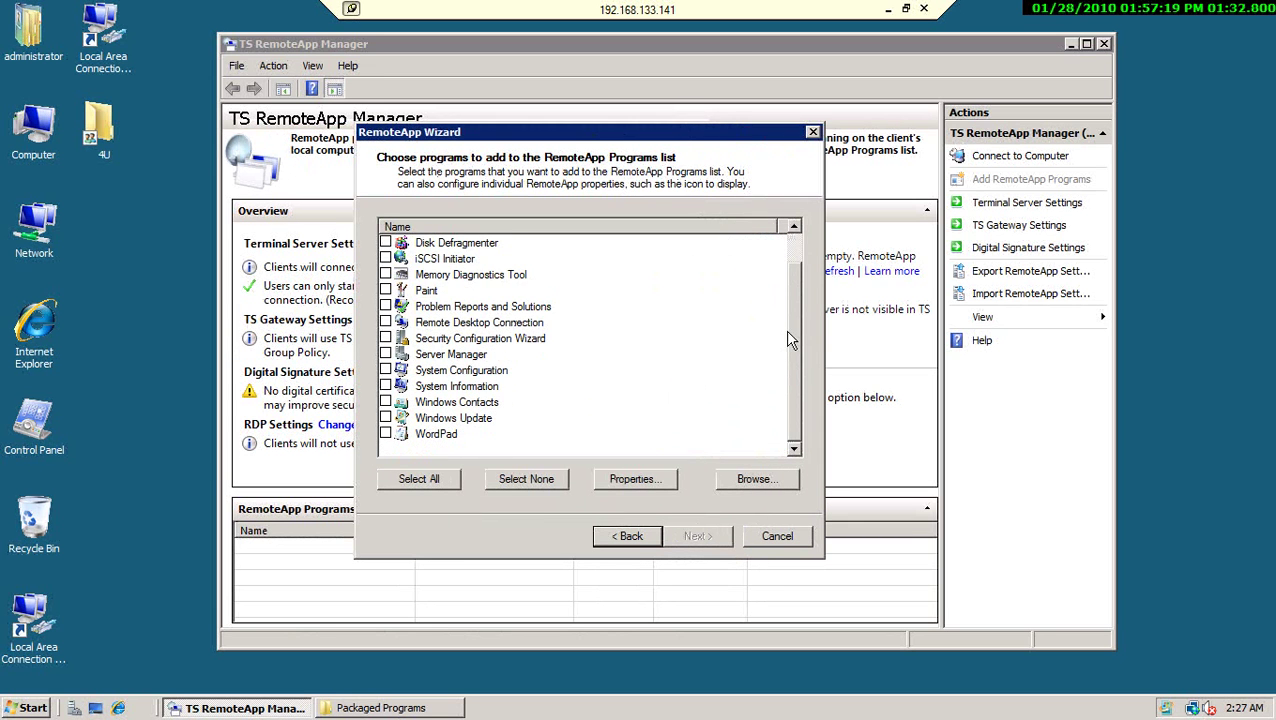
click(512, 324)
click(737, 492)
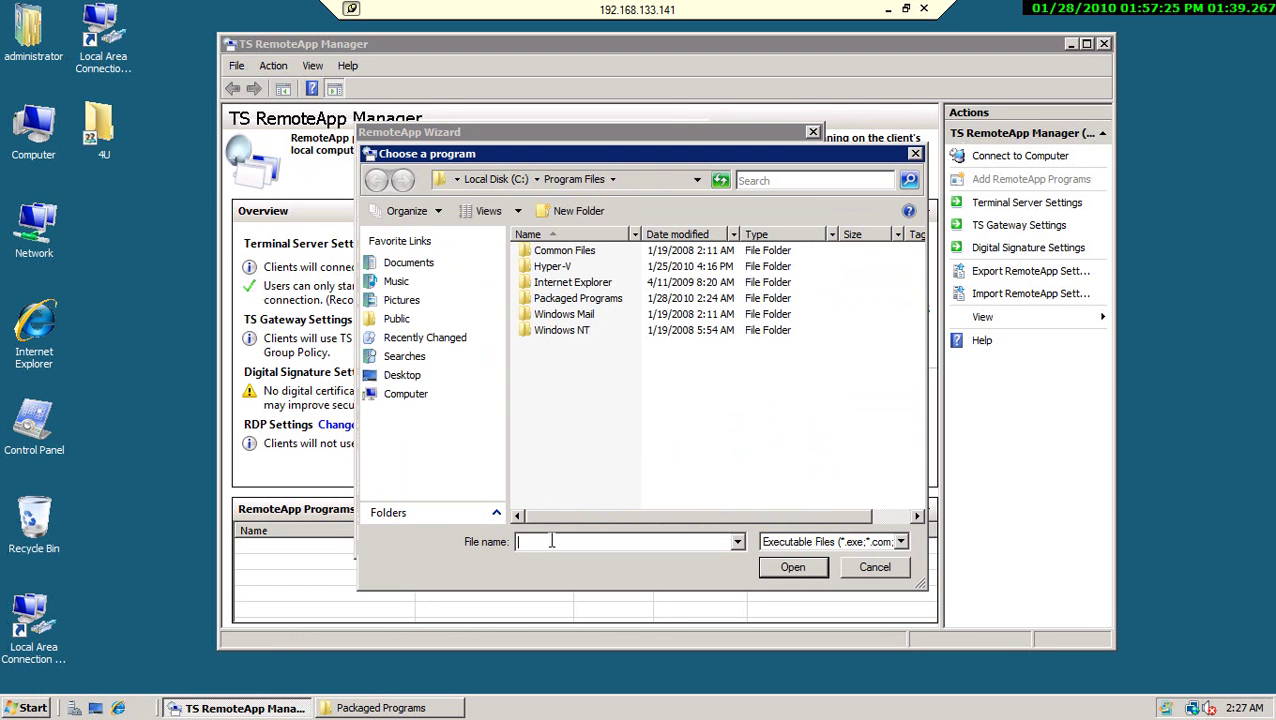
Choose \\192.168.133.141\C$\Windows\System32\CMD.EXE as the program and finish adding it to the RemoteApp Programs list
text(\192.168.133.141\C$\)
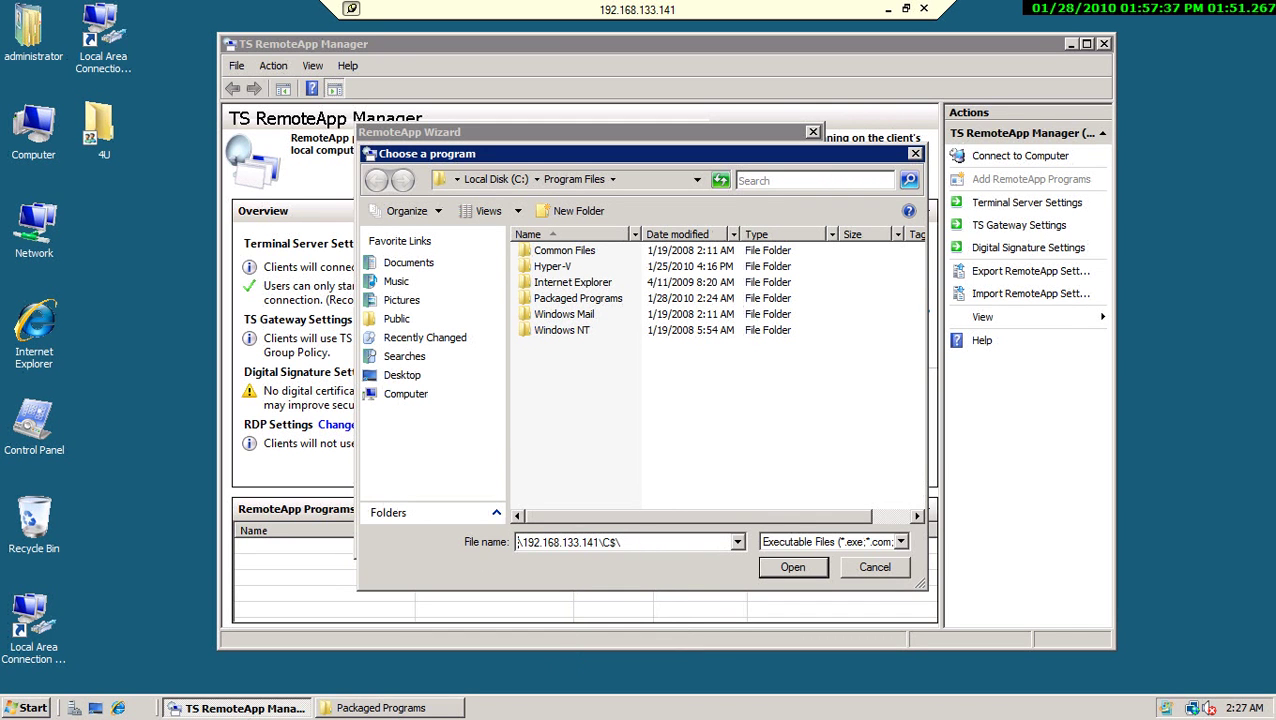
text(Windows\)
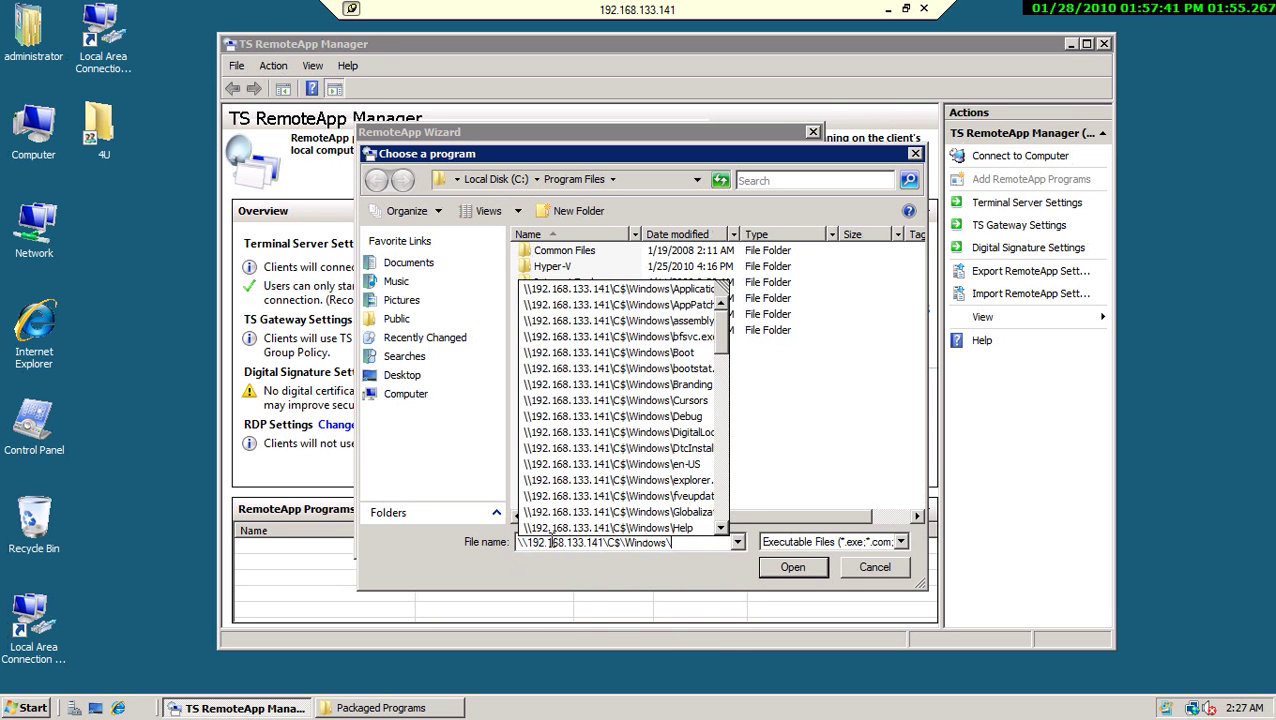
text(Sys)
key(Down)
key(Down)
key(Down)
key(Down)
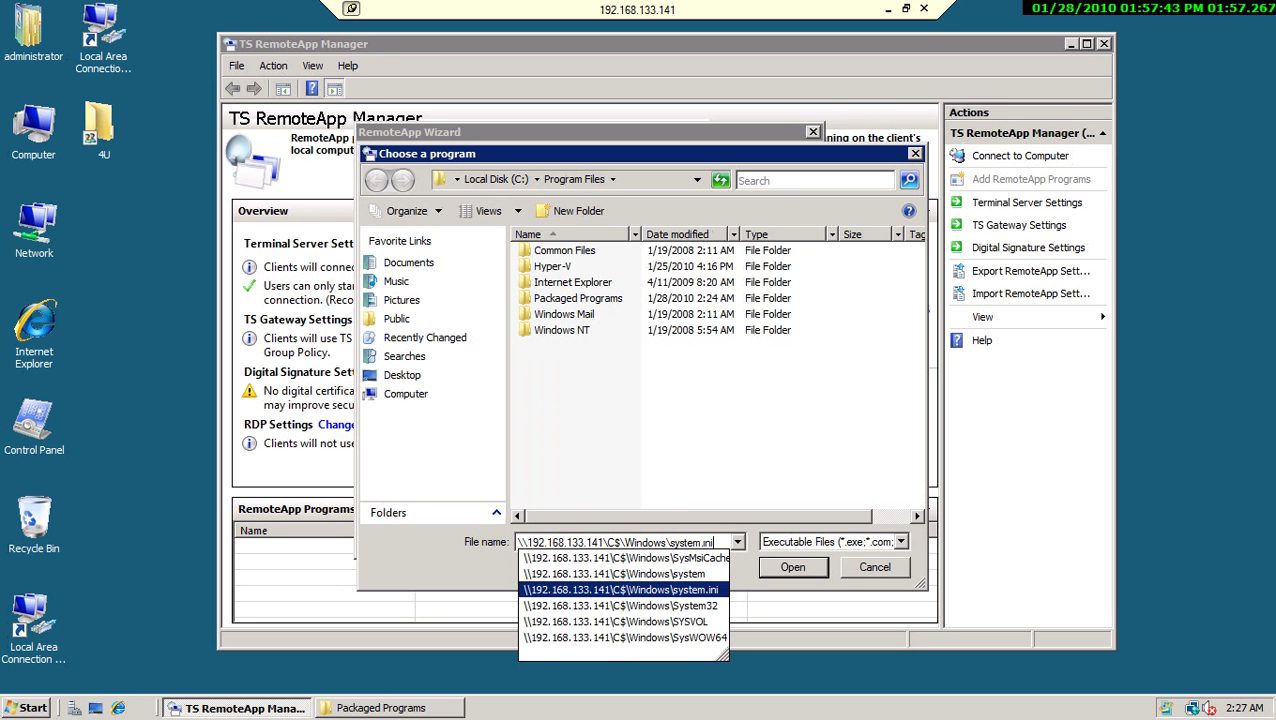
text(\)
text(CMD)
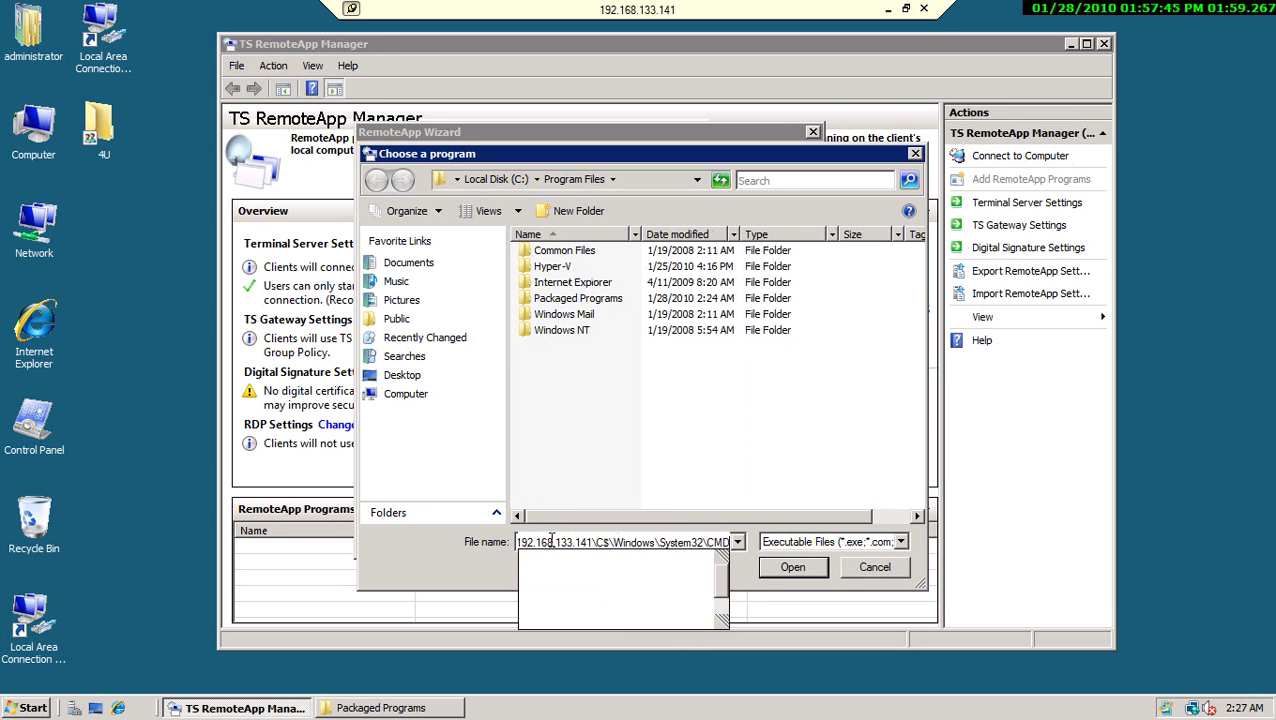
text(.EXE)
key(Return)
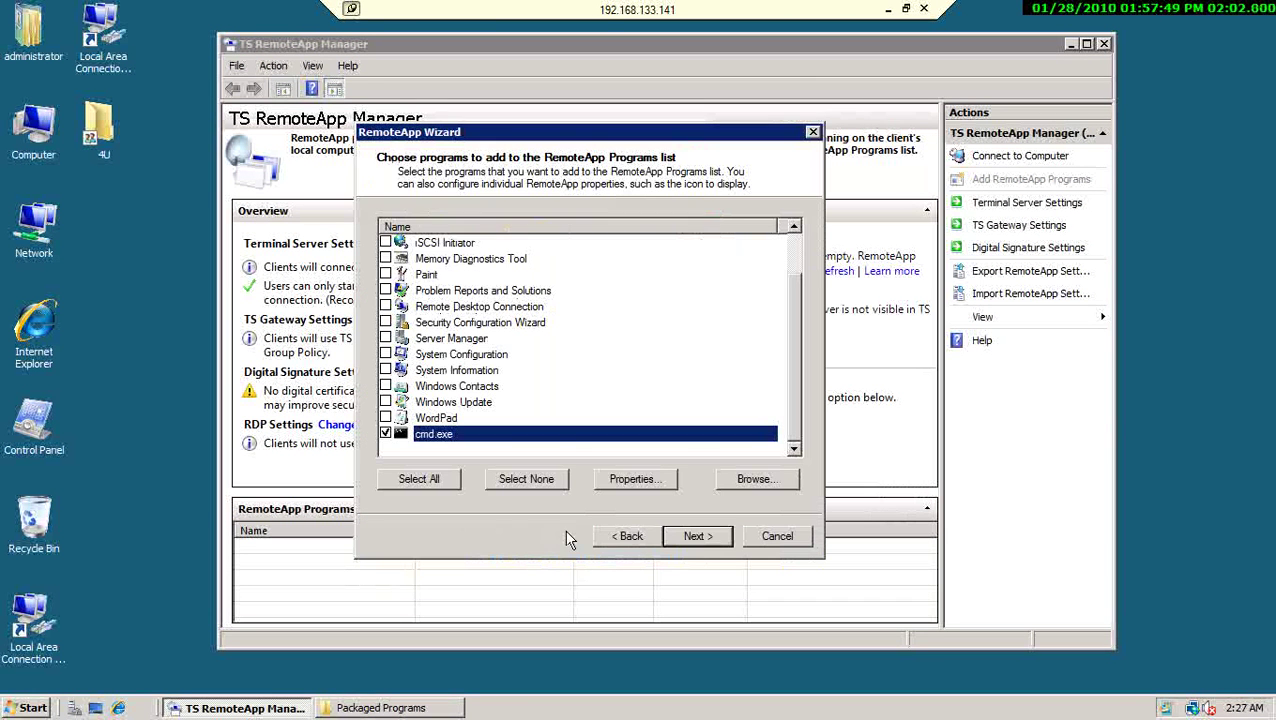
click(672, 540)
click(697, 540)
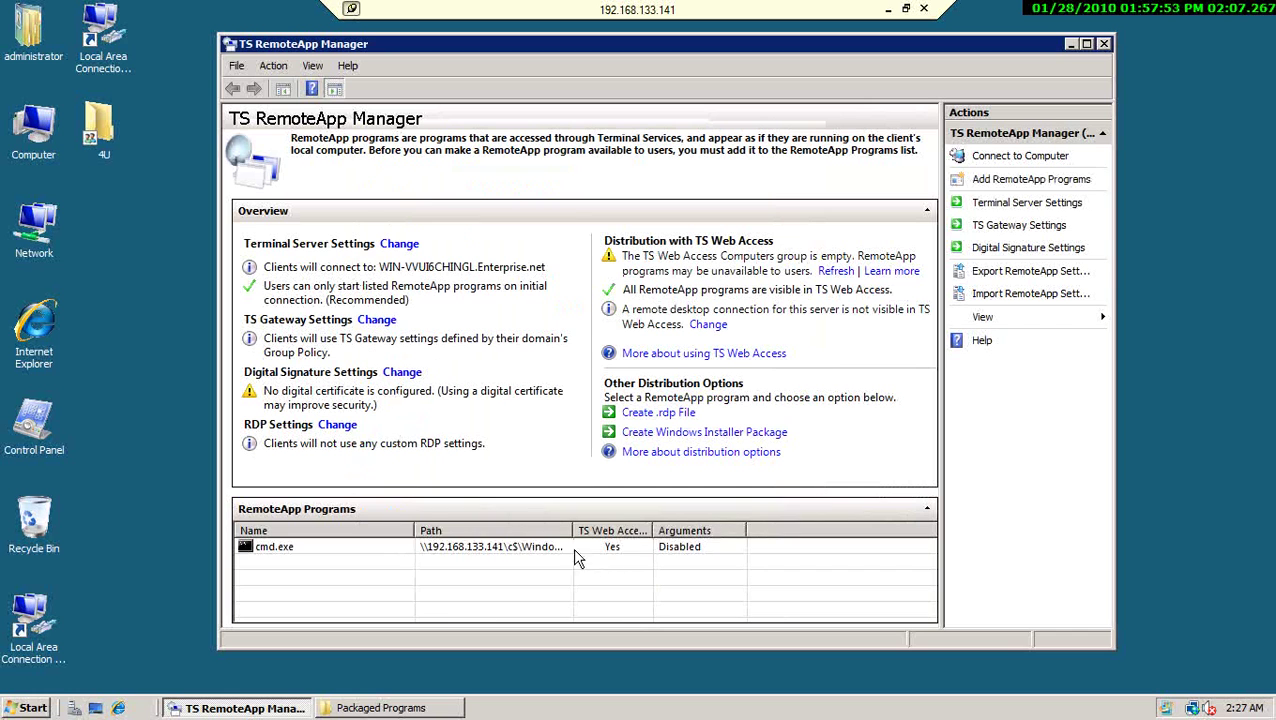
Start creating an .rdp file for cmd.exe, keeping C:\Program Files\Packaged Programs as the save location
click(557, 552)
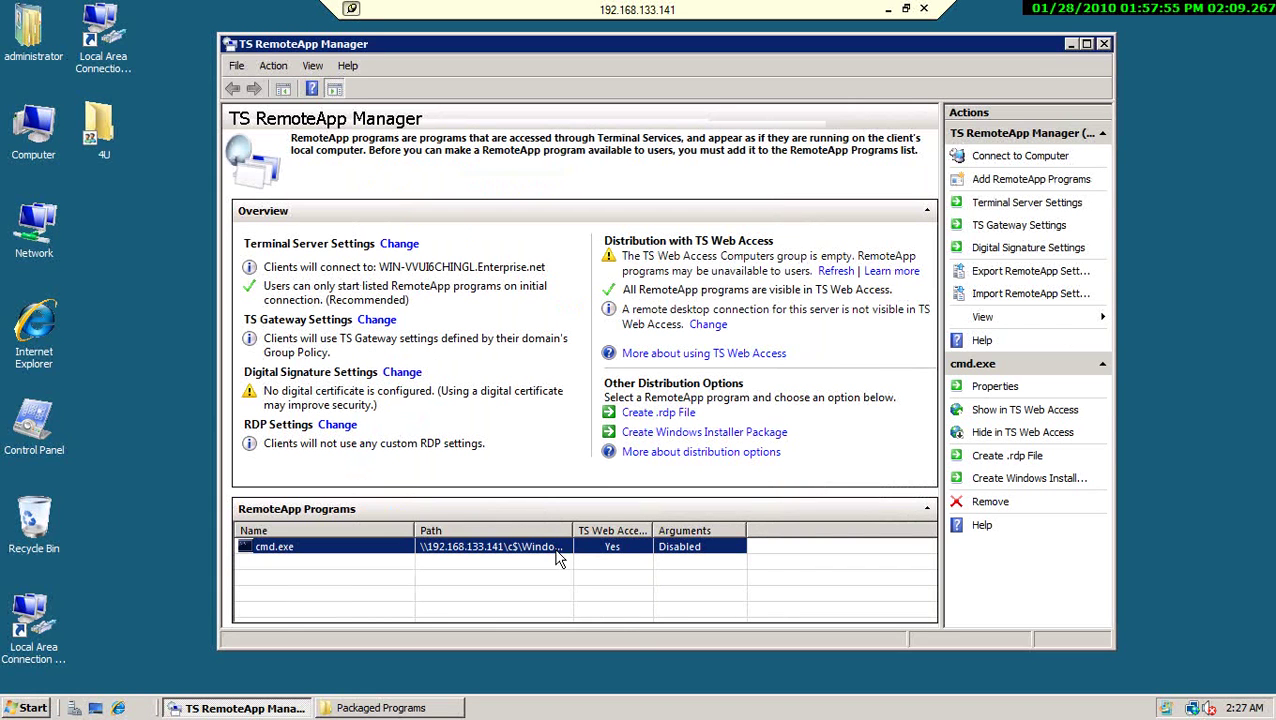
right_click(558, 558)
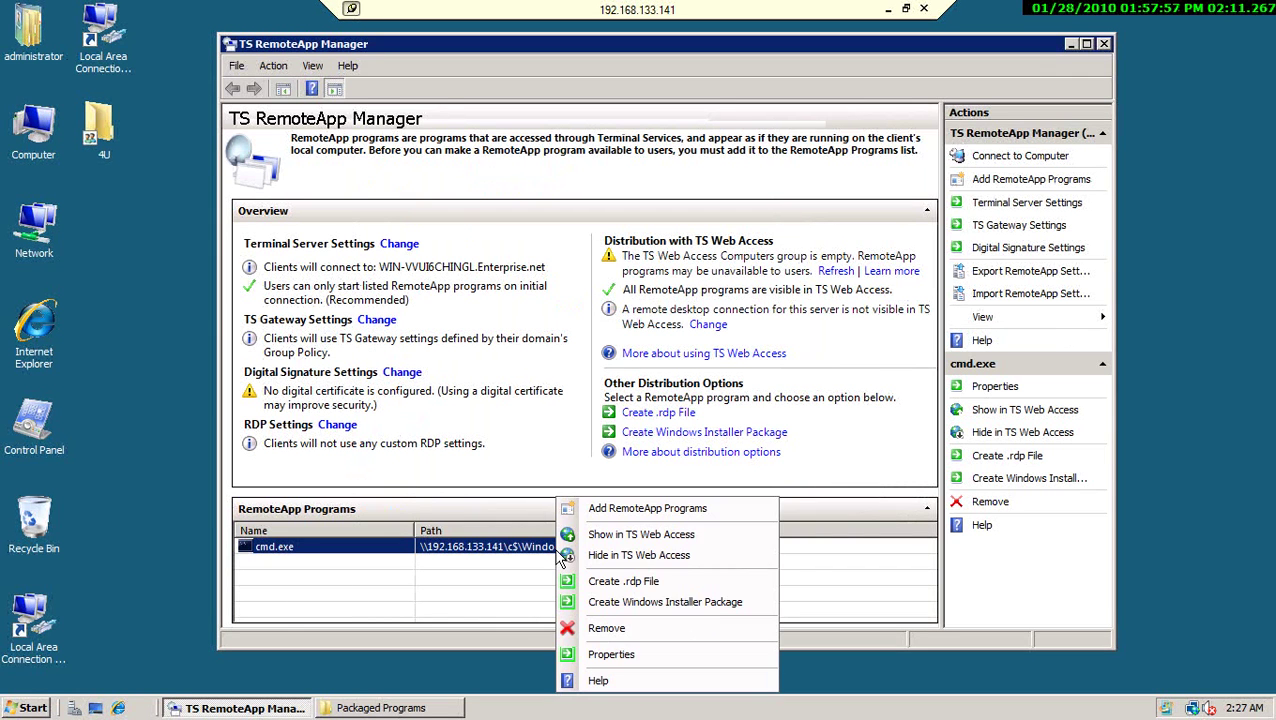
click(684, 591)
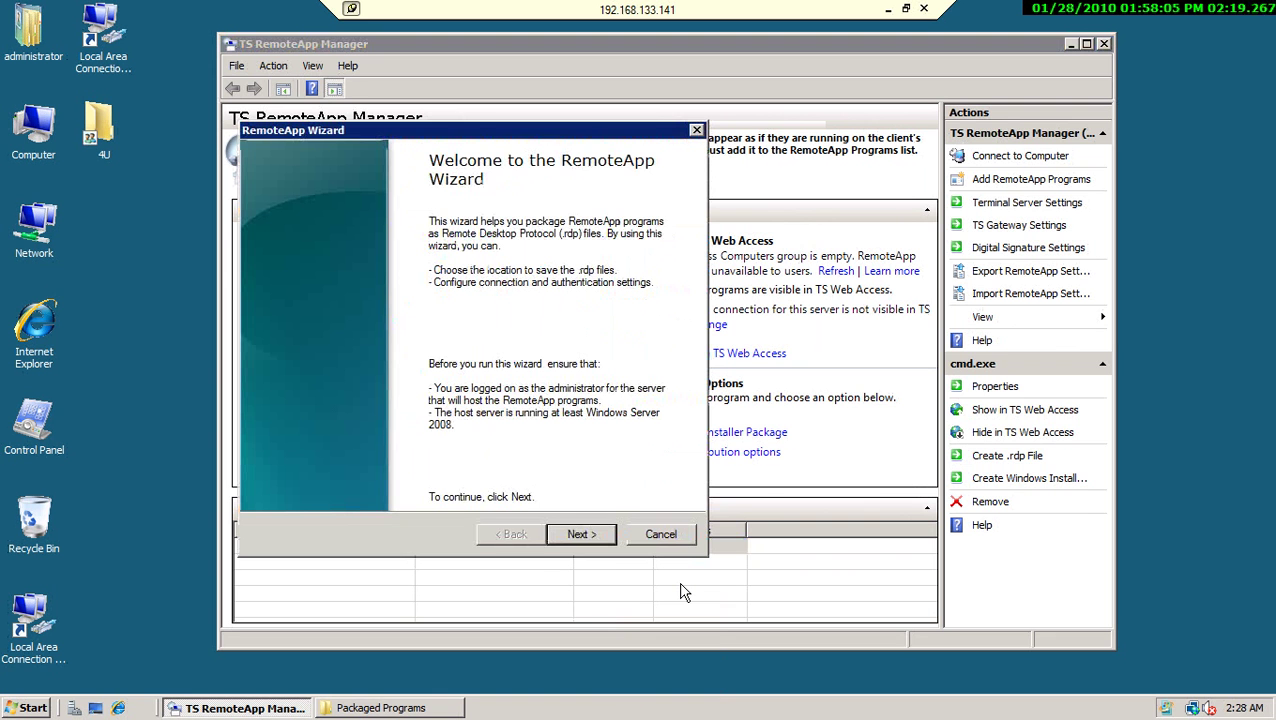
click(577, 535)
drag(451, 245, 264, 236)
click(575, 540)
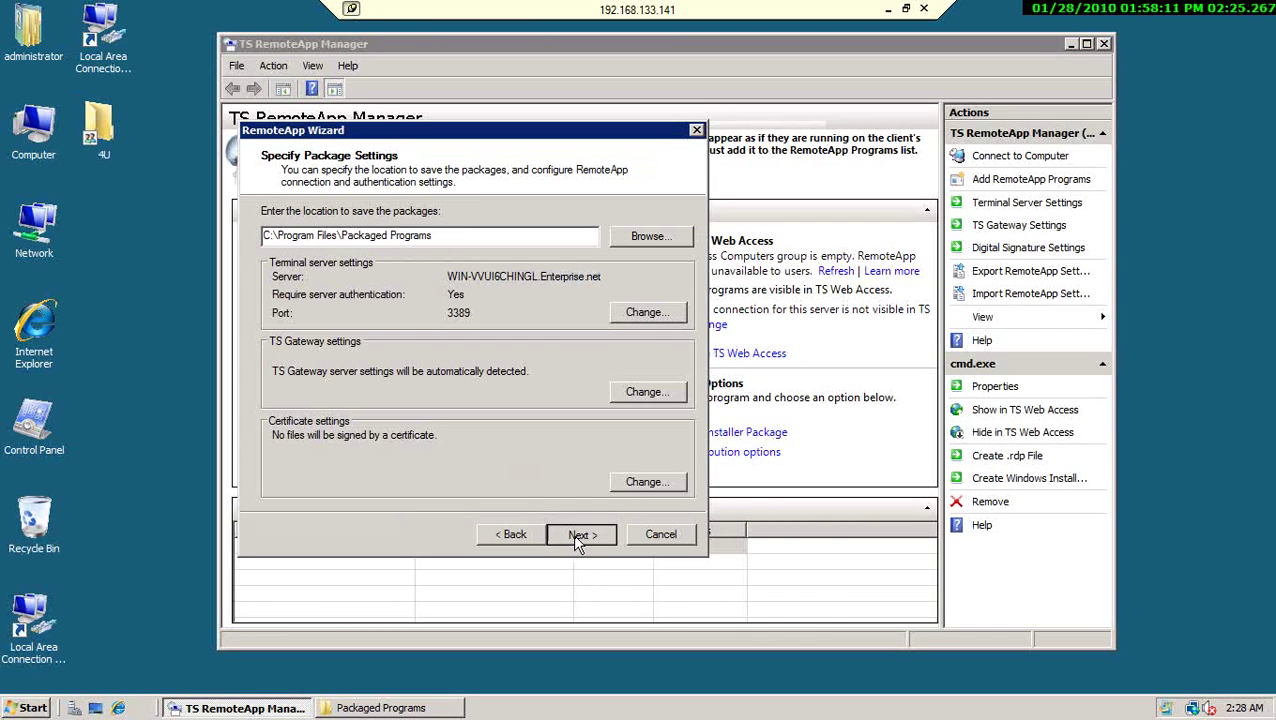
Check the package's terminal server name and RDP port without changing them, and finish generating the .rdp file
click(622, 312)
click(446, 413)
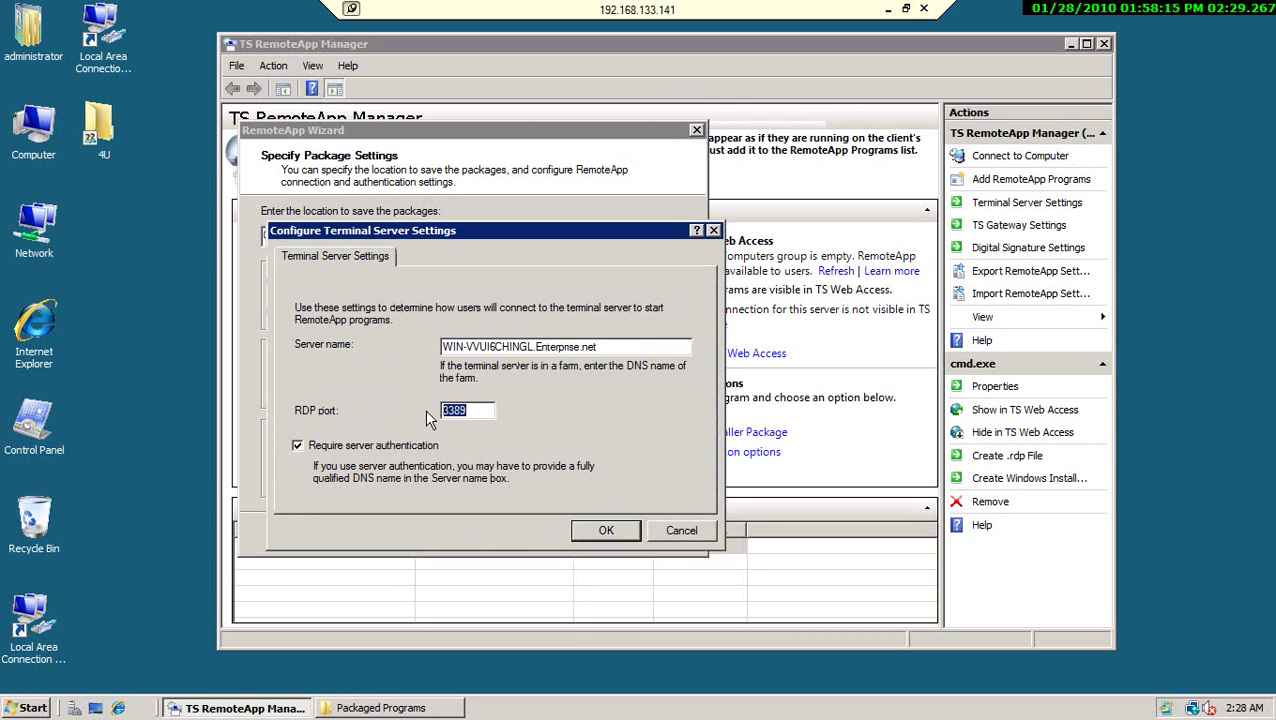
click(678, 535)
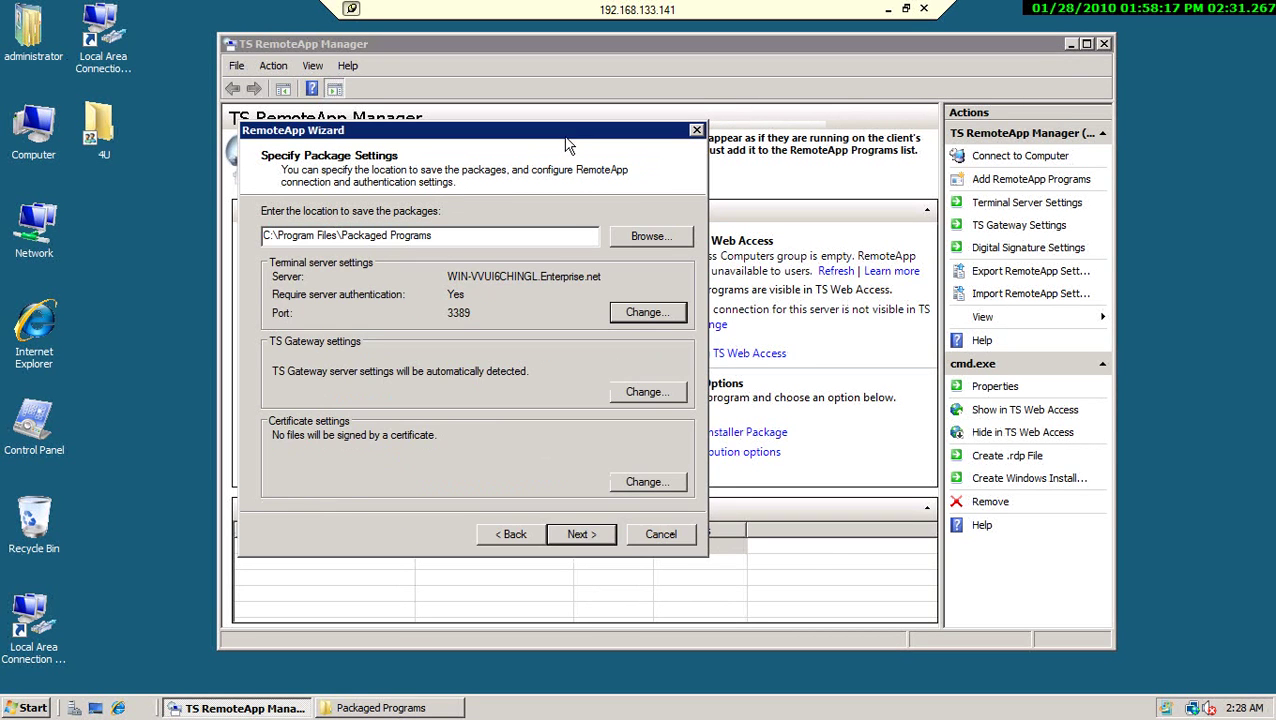
click(581, 534)
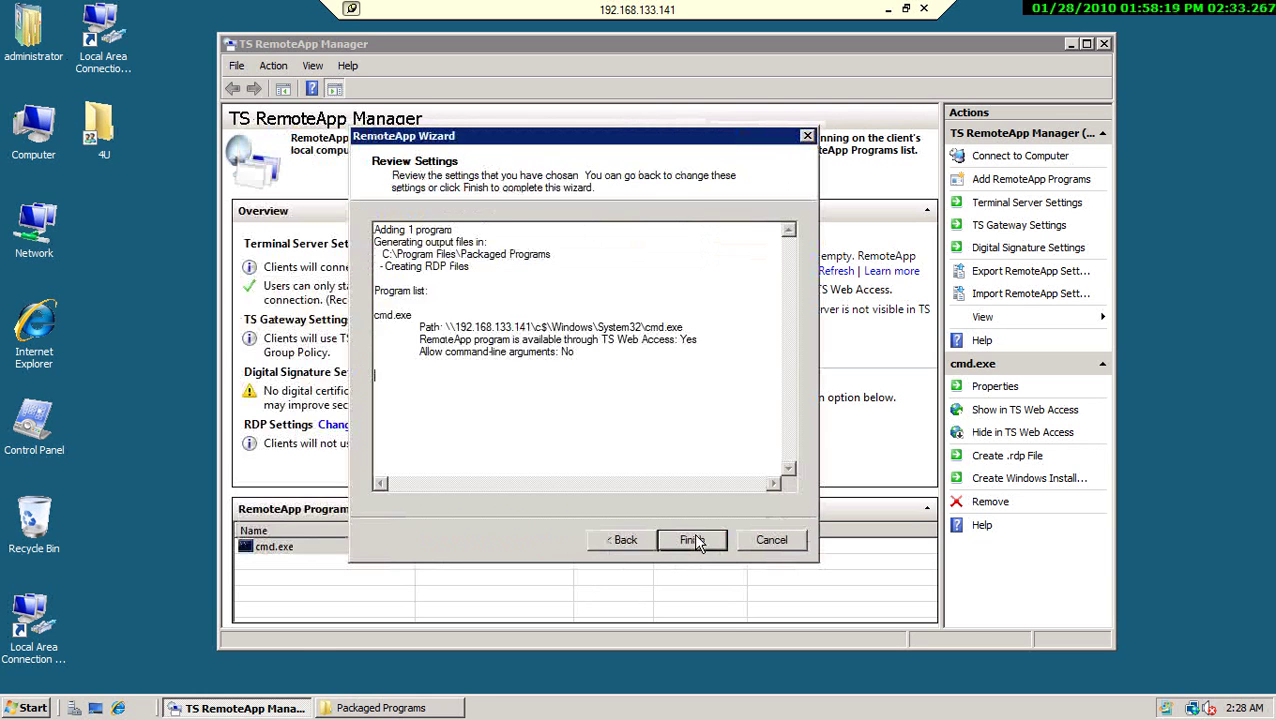
click(693, 532)
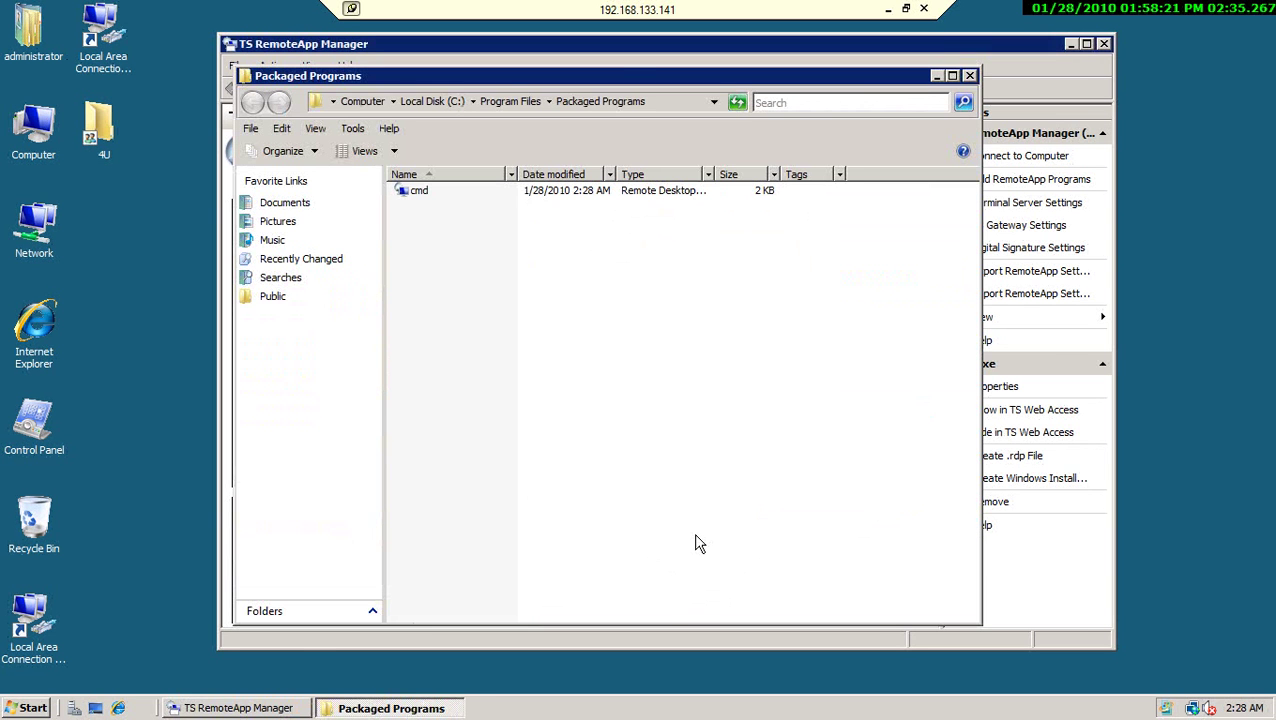
Copy the cmd Remote Desktop file from the Packaged Programs folder
drag(622, 77, 728, 79)
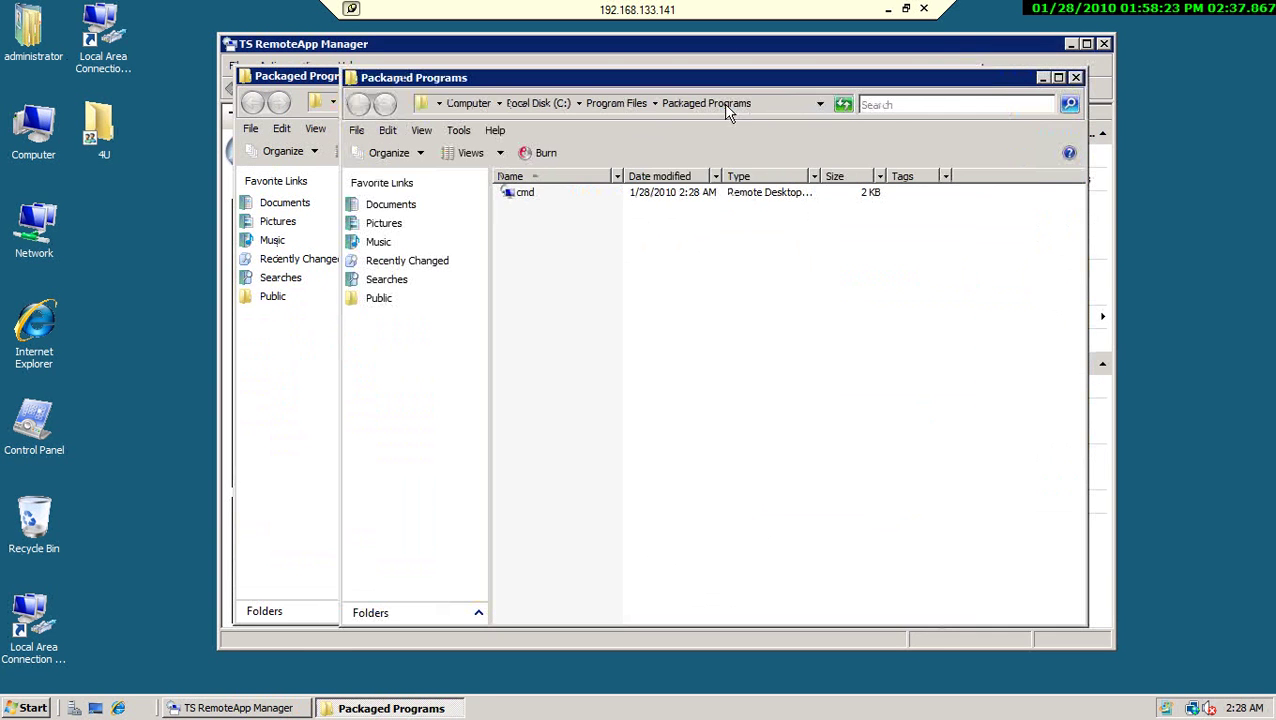
click(522, 192)
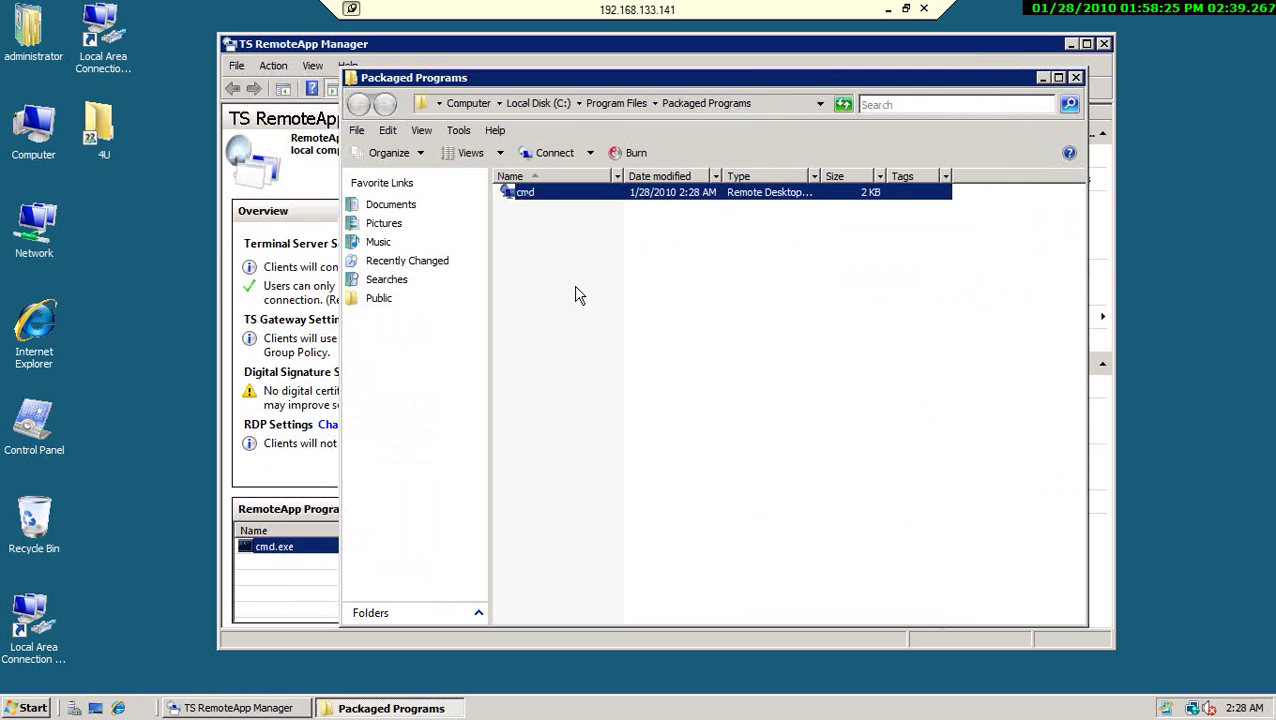
right_click(510, 189)
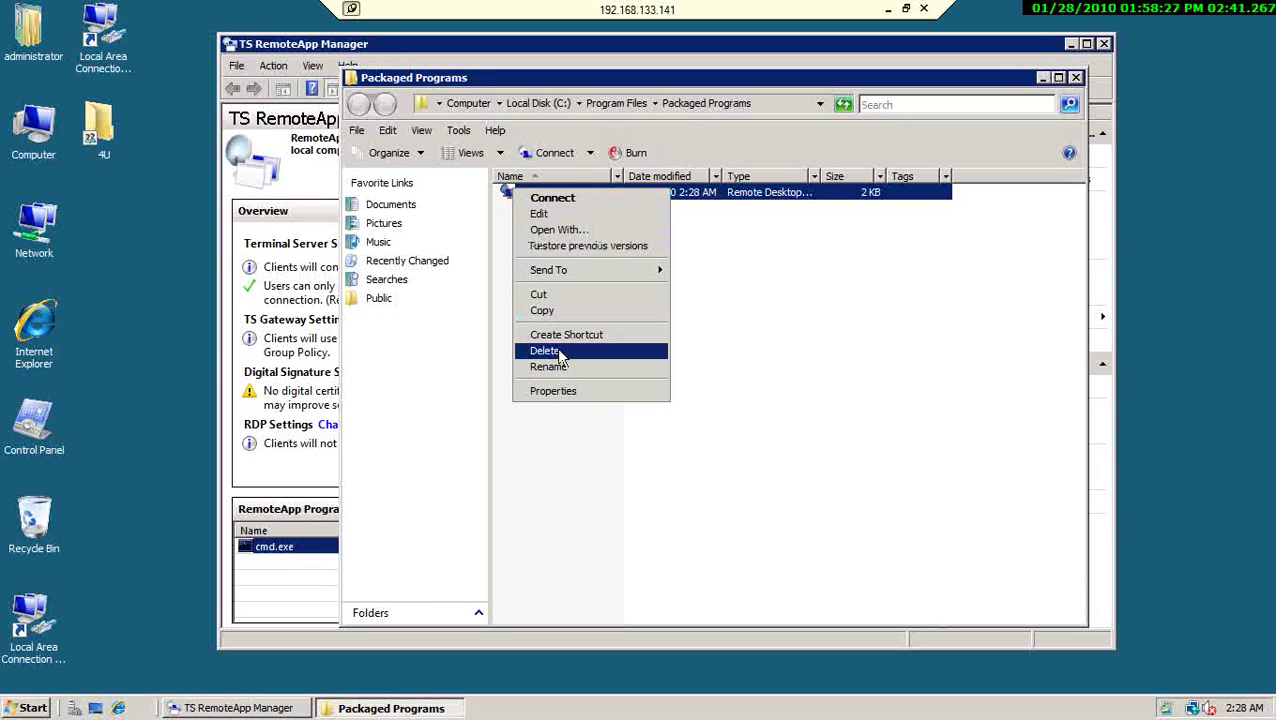
click(543, 311)
Open the 4U folder on the desktop and delete the old cmd Remote Desktop file in it
double_click(98, 135)
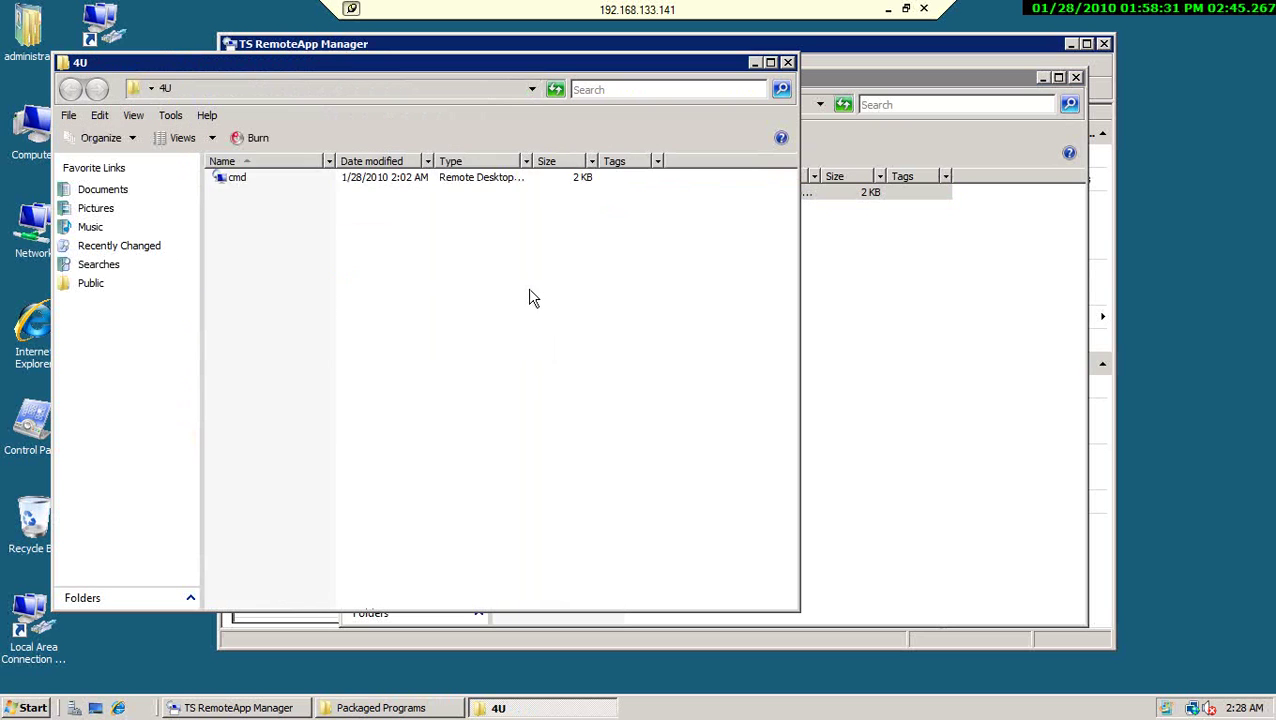
drag(521, 289, 165, 163)
key(Delete)
key(Return)
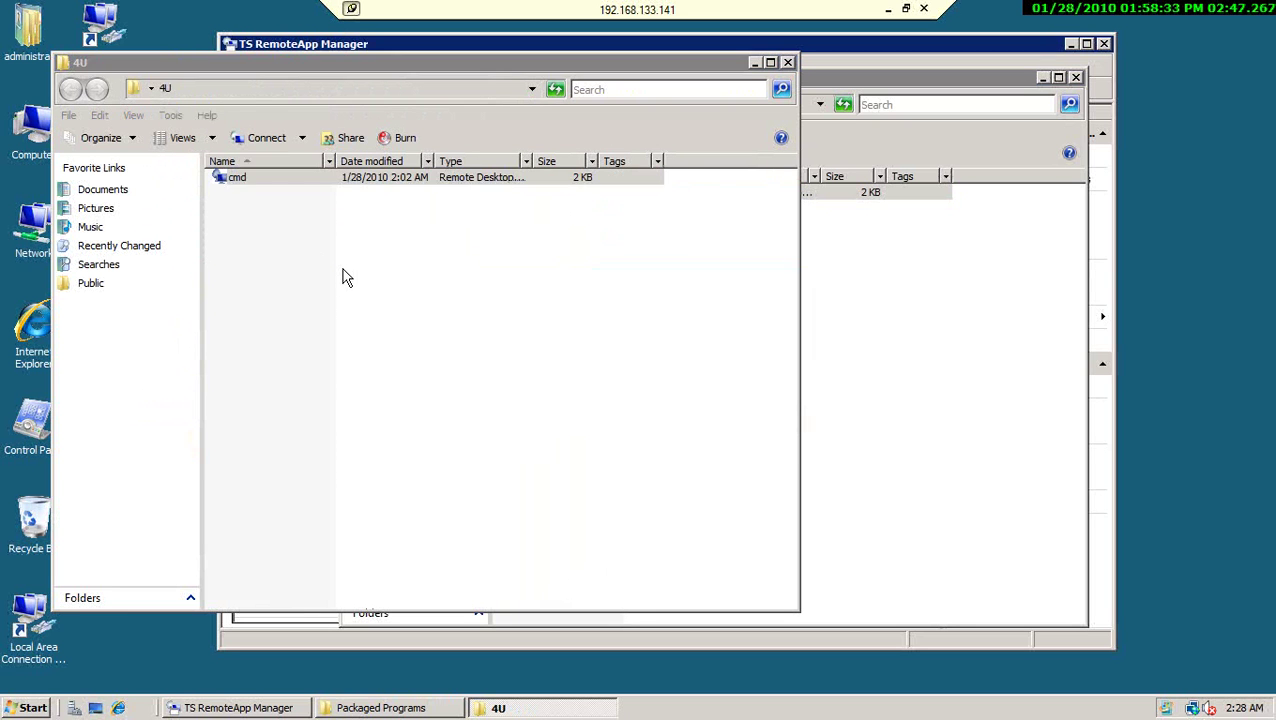
Paste the copied cmd Remote Desktop file into the 4U folder and move the folder window clear of the desktop icons
right_click(396, 274)
click(418, 396)
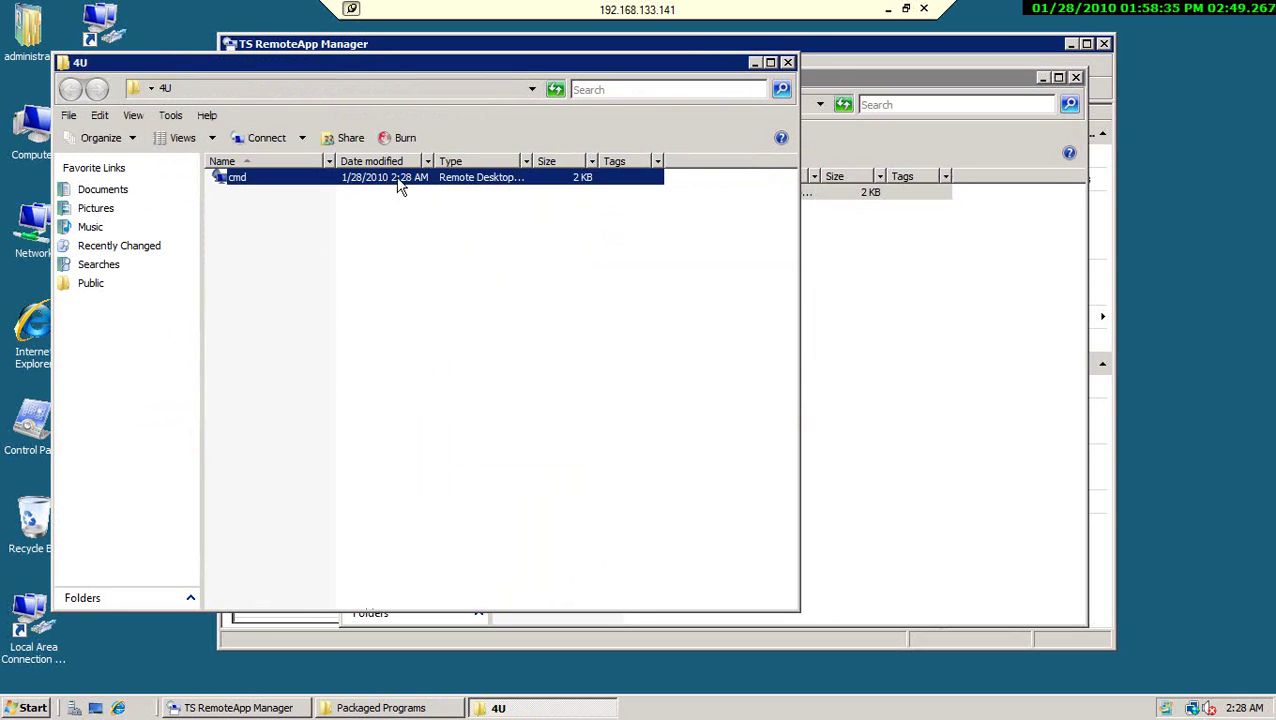
drag(507, 82, 703, 145)
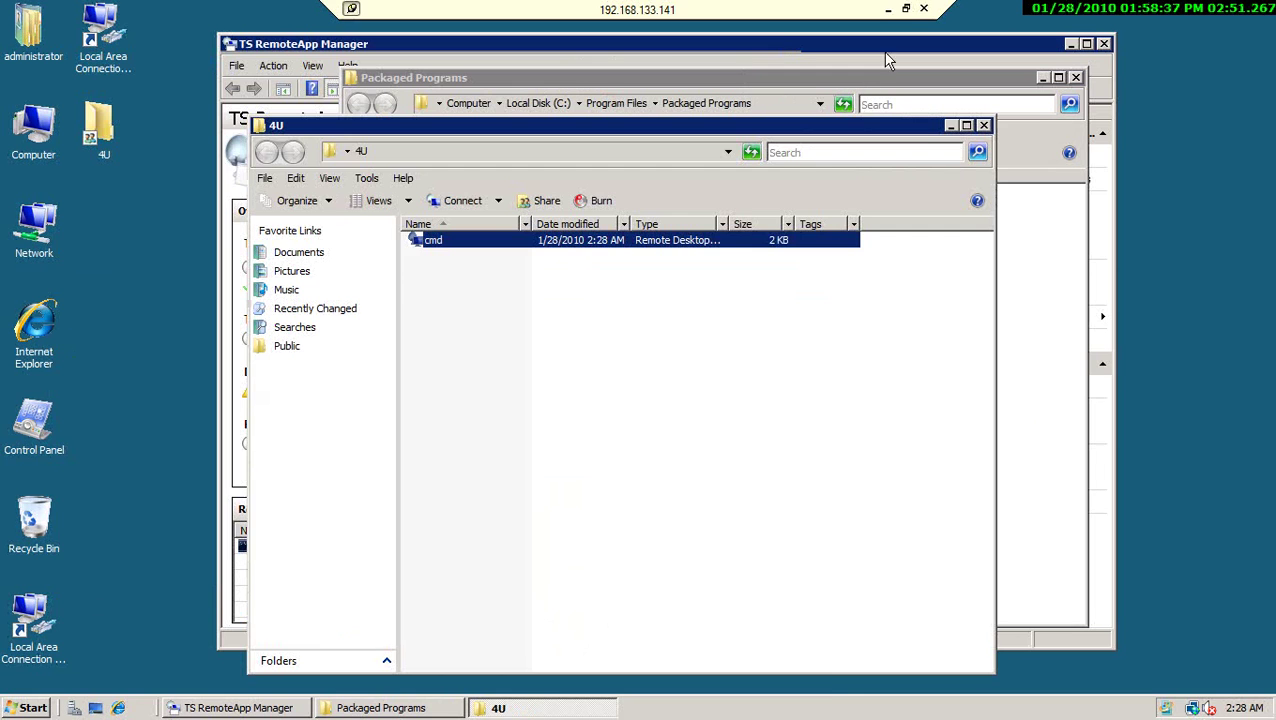
Switch to the 192.168.133.139 Remote Desktop session in full screen and open its 4U shortcut
click(907, 9)
click(855, 706)
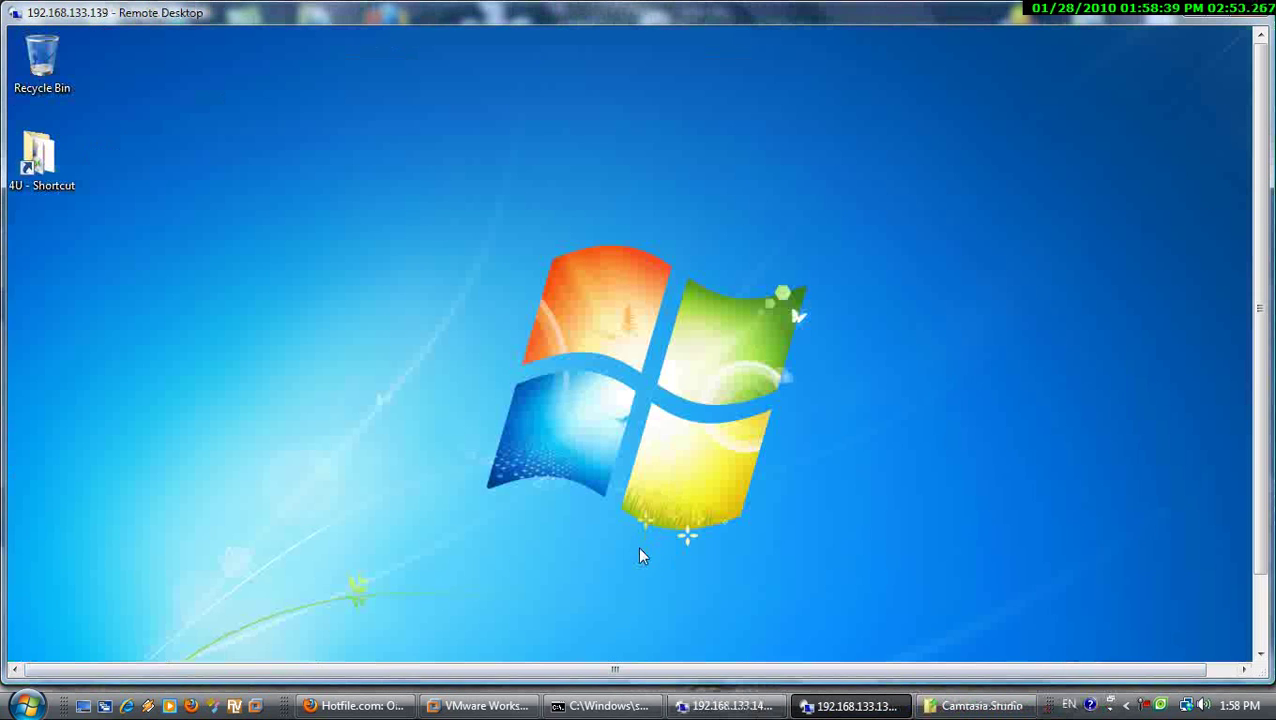
click(1230, 10)
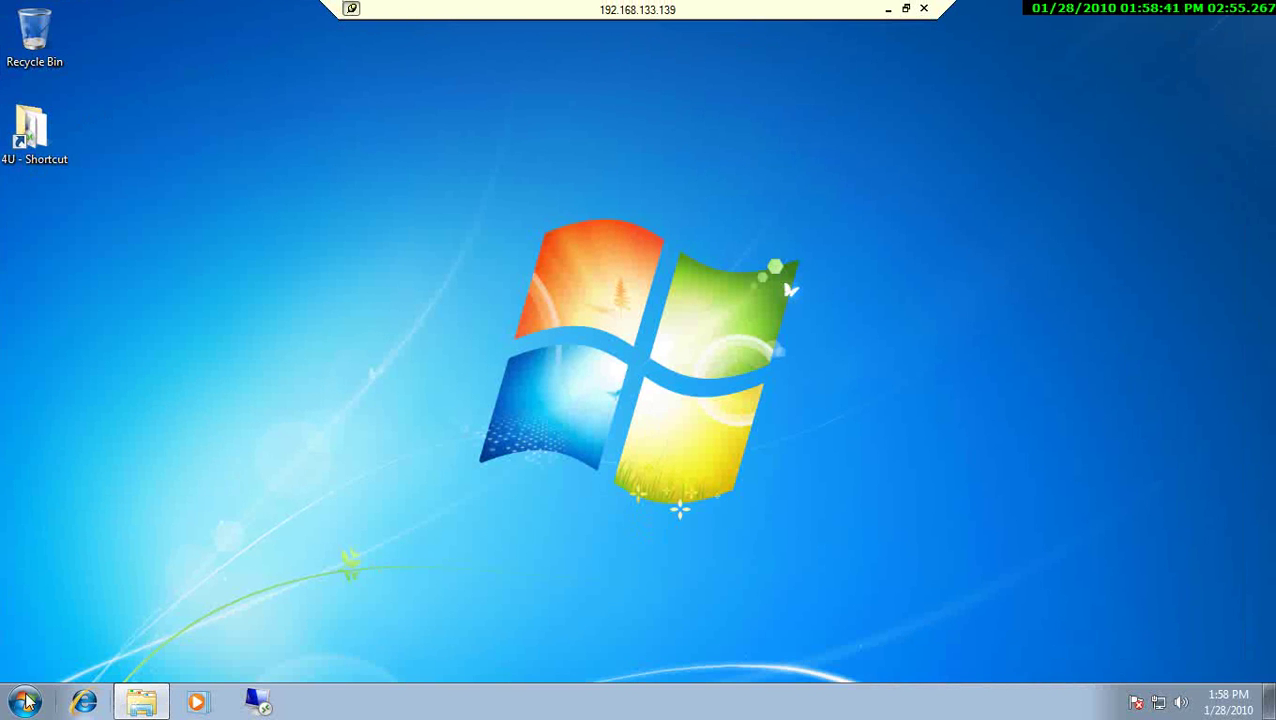
click(34, 150)
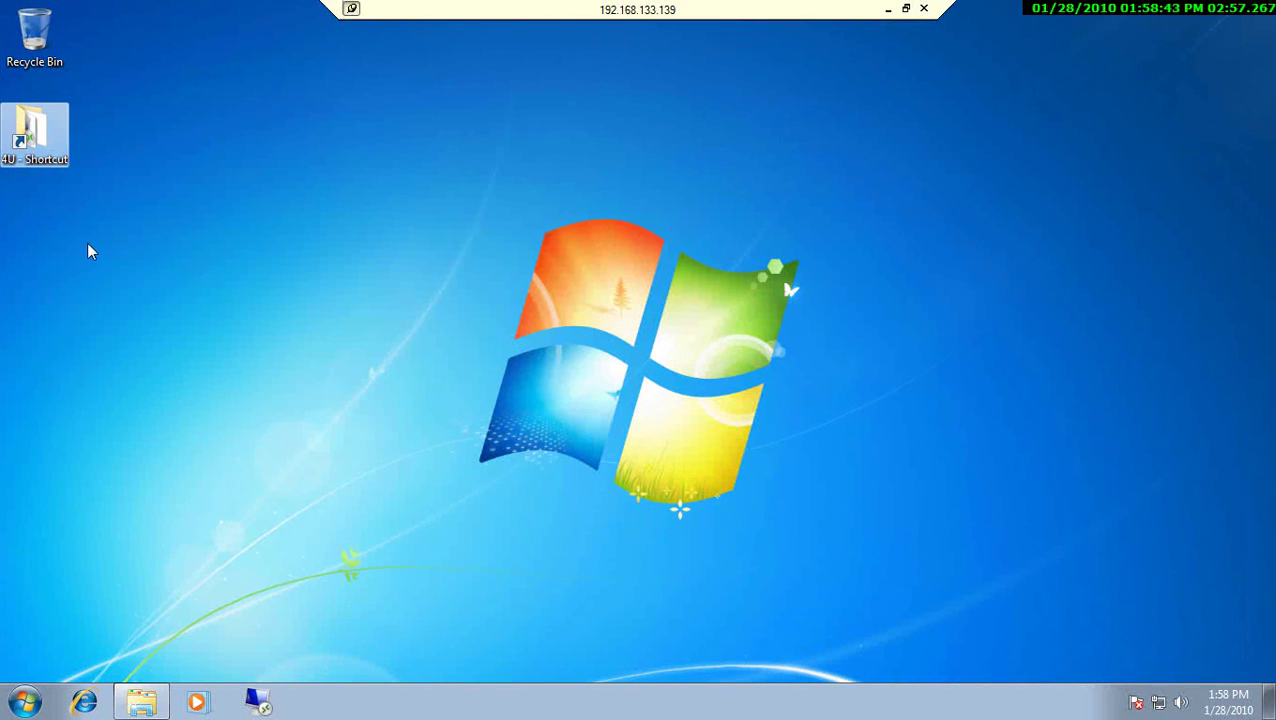
double_click(36, 150)
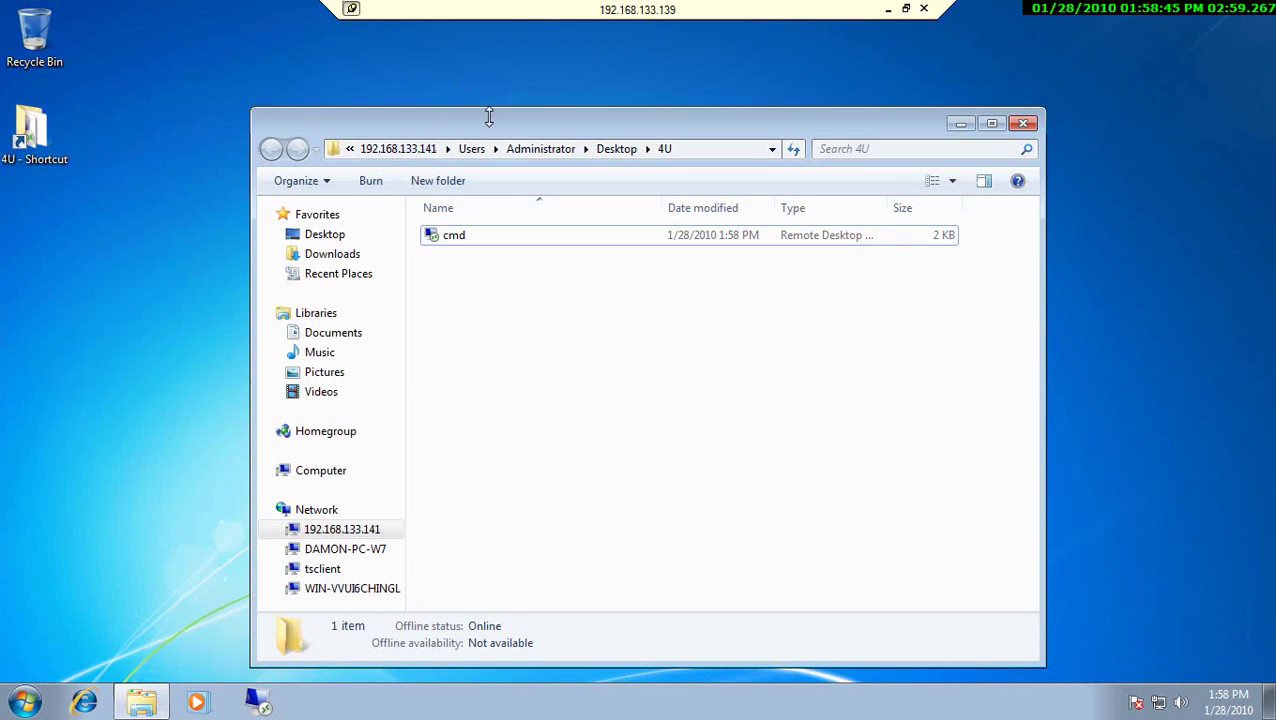
Launch the cmd Remote Desktop file from the 4U folder and sign in with the administrator account password
click(455, 200)
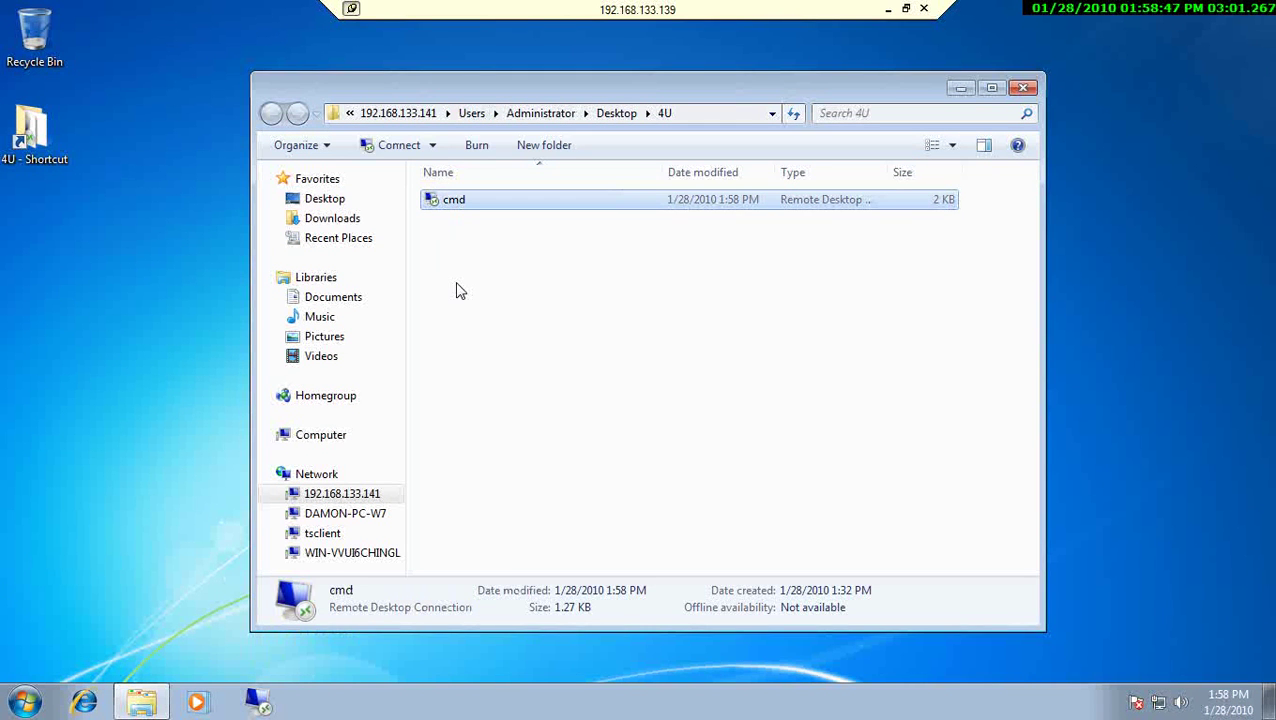
key(Return)
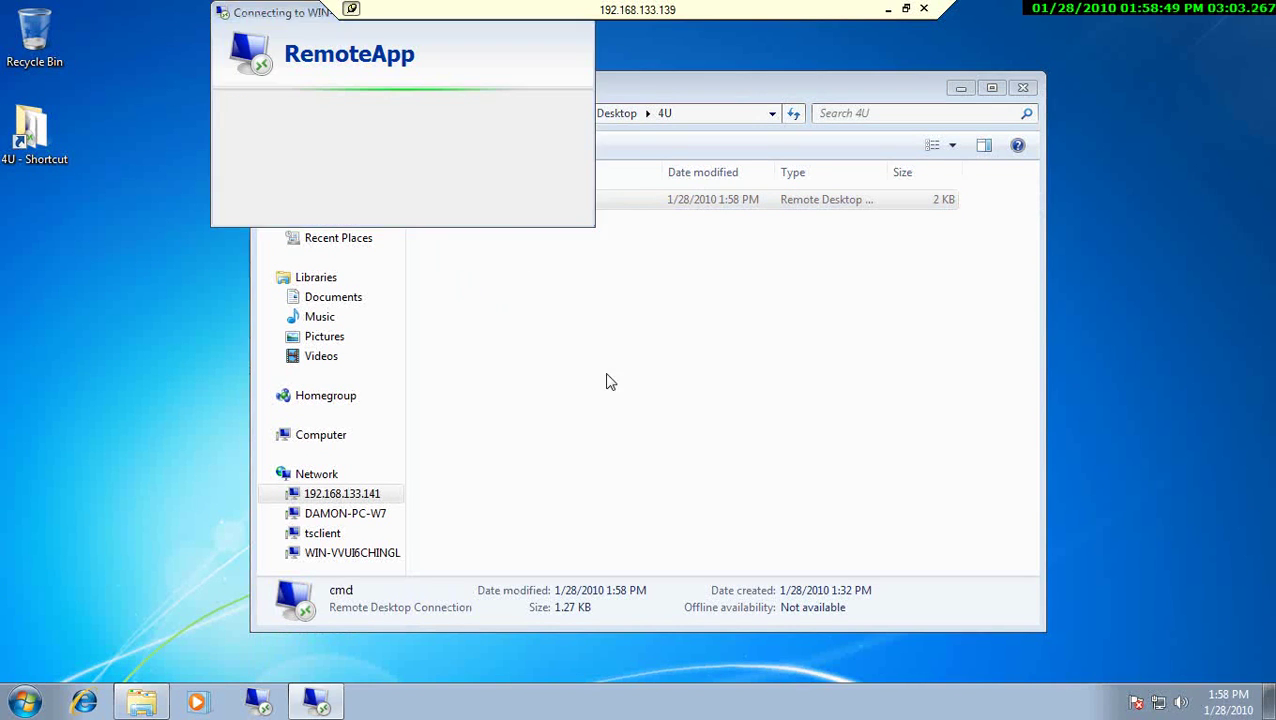
click(505, 284)
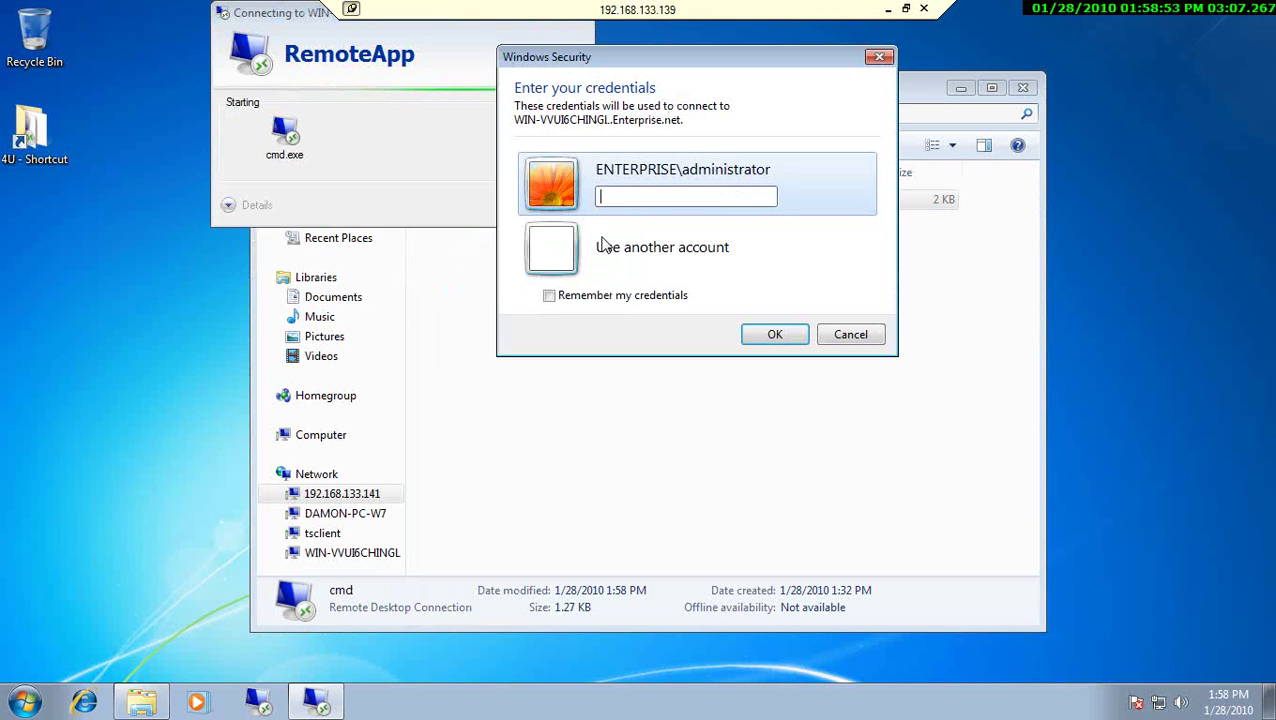
text(•••••••••••••••)
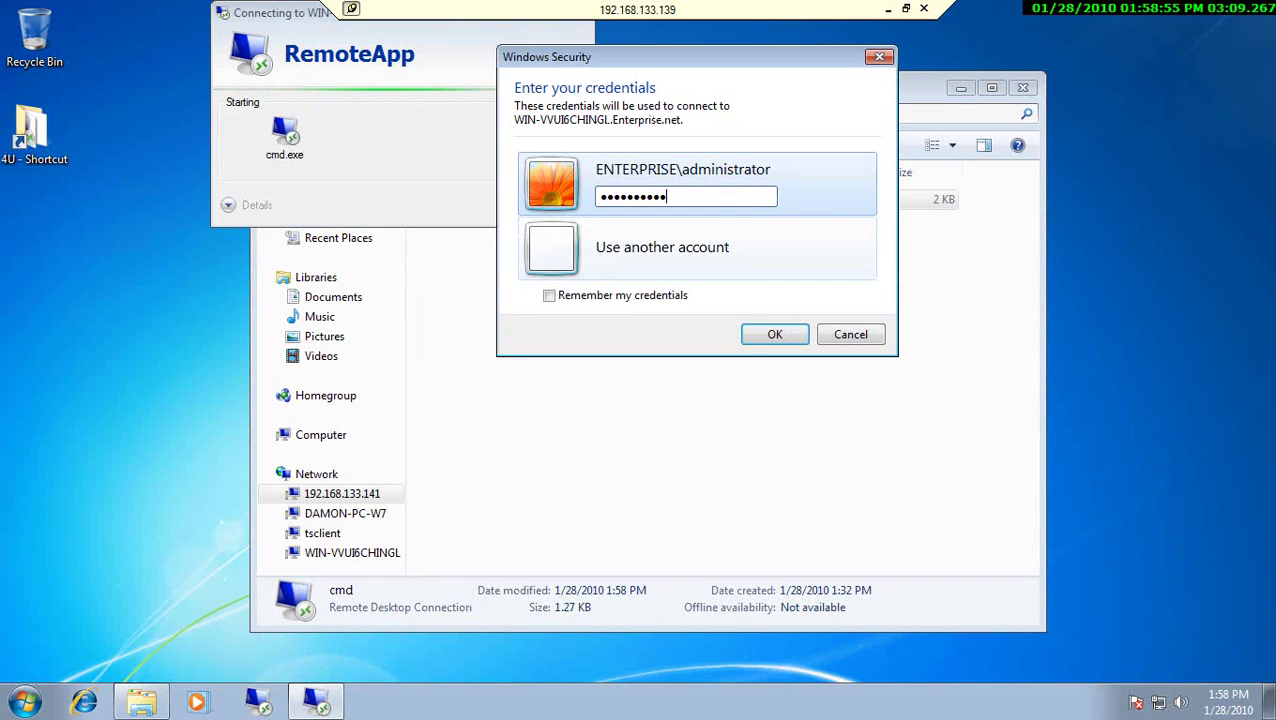
text(••••••••)
key(Return)
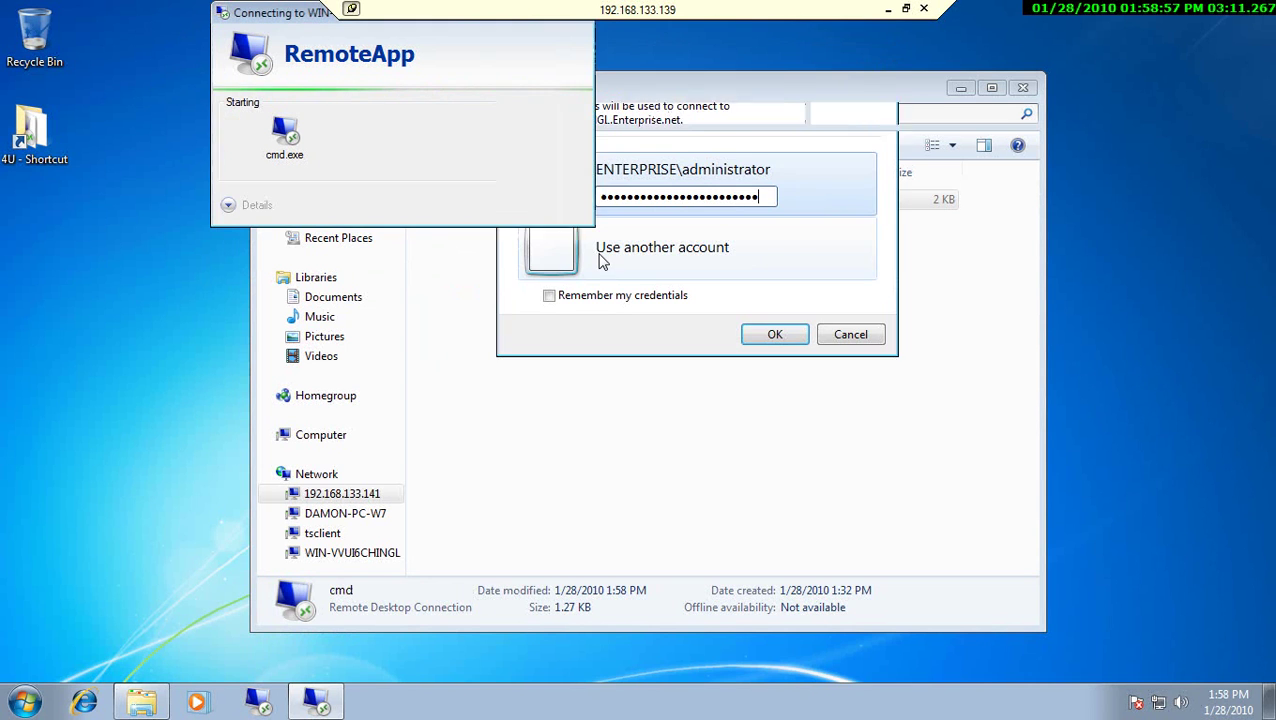
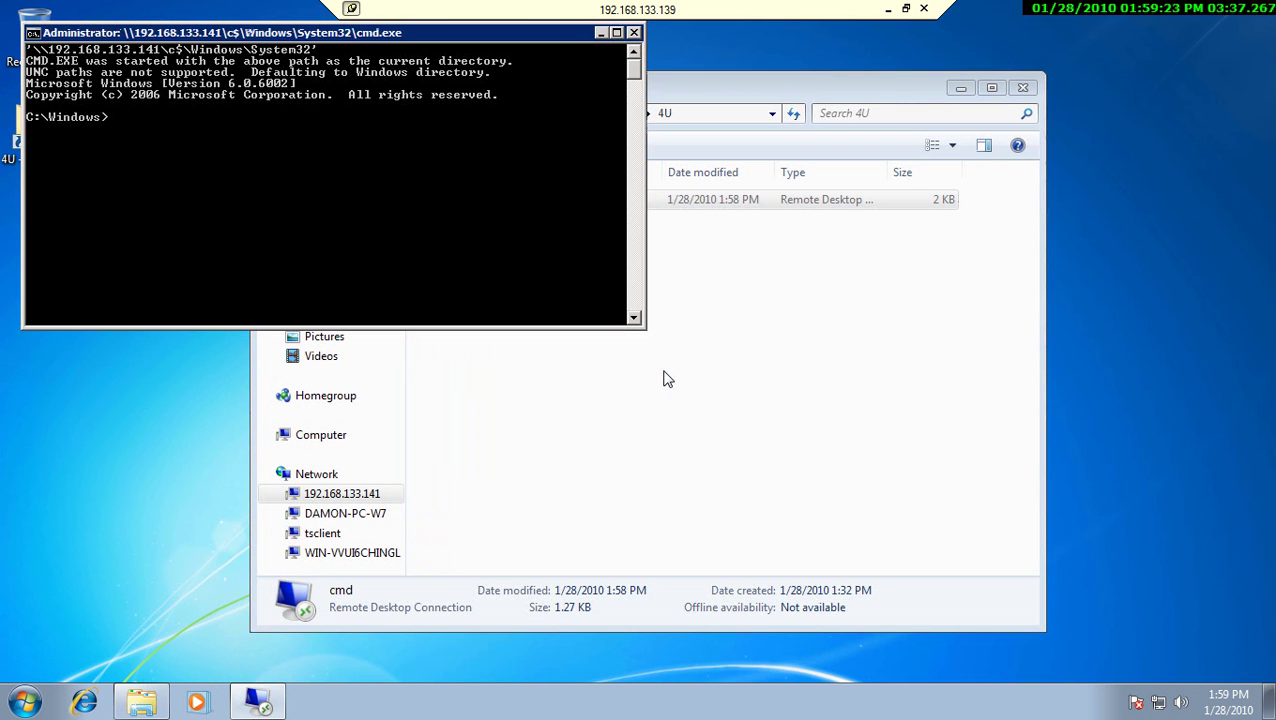
Minimize the 4U folder window, reposition the RemoteApp cmd.exe window on the desktop and run hostname in it
drag(362, 33, 864, 115)
click(960, 88)
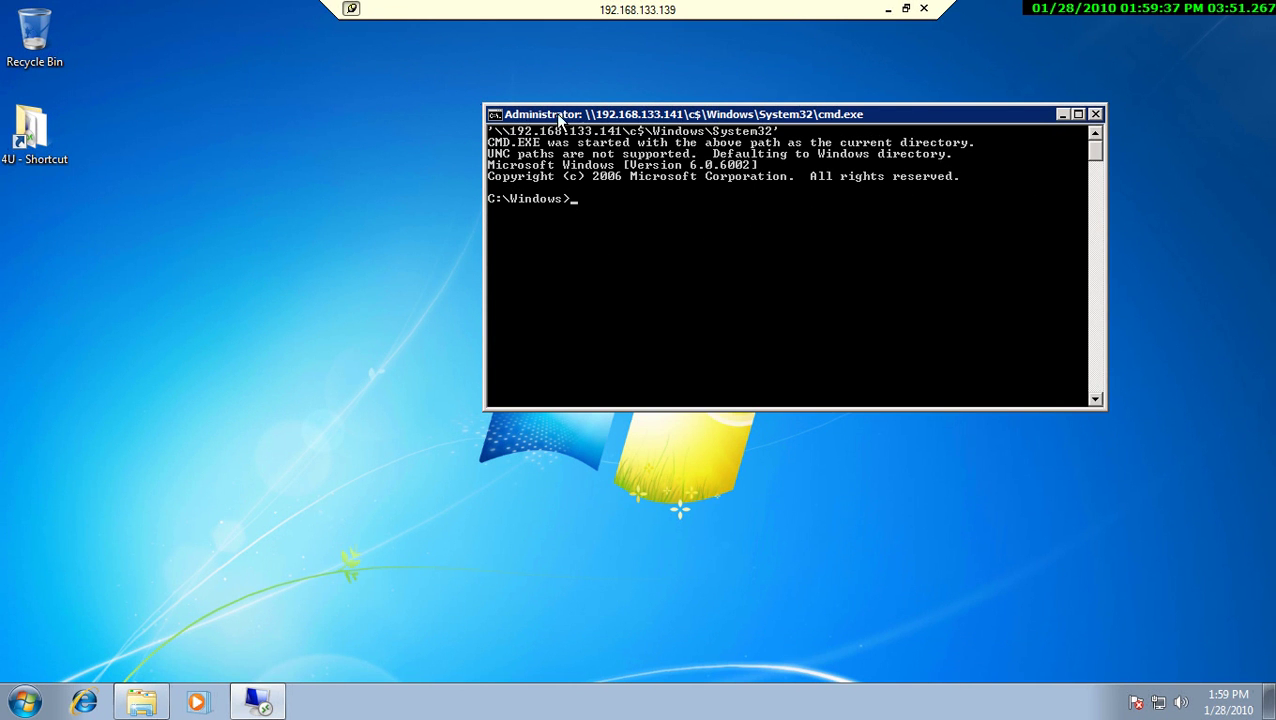
drag(541, 119, 493, 113)
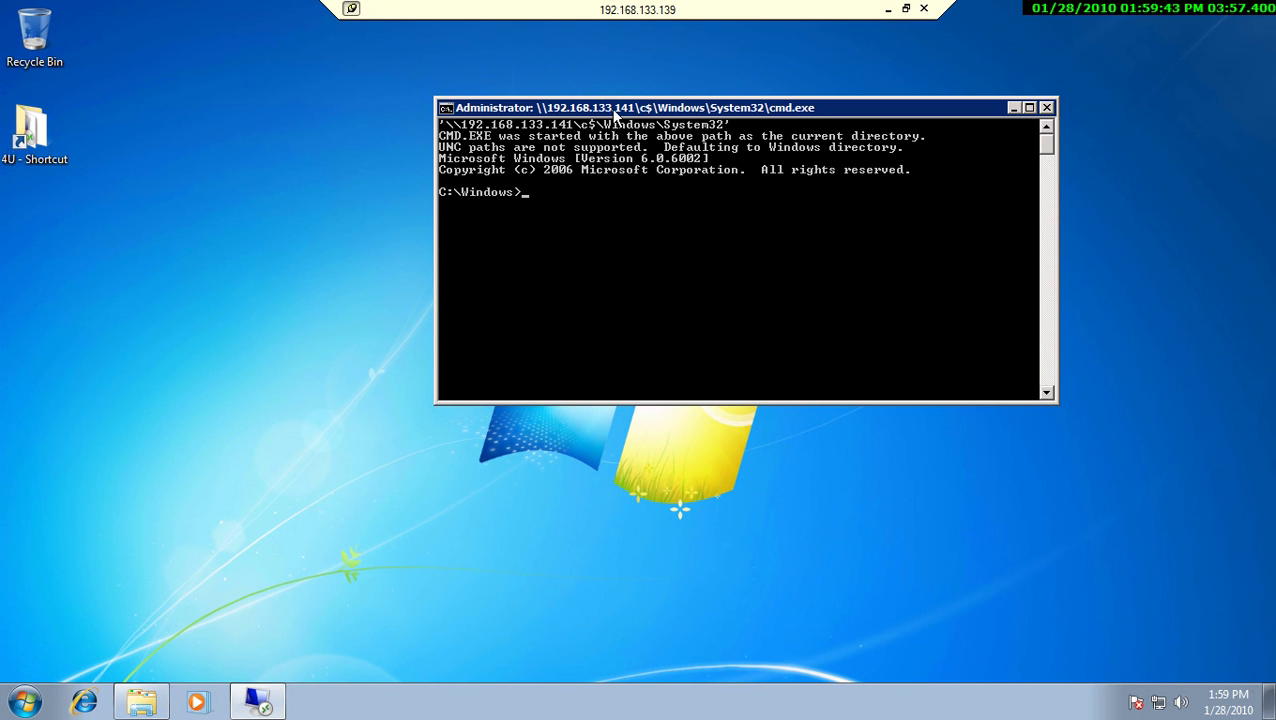
drag(612, 108, 682, 100)
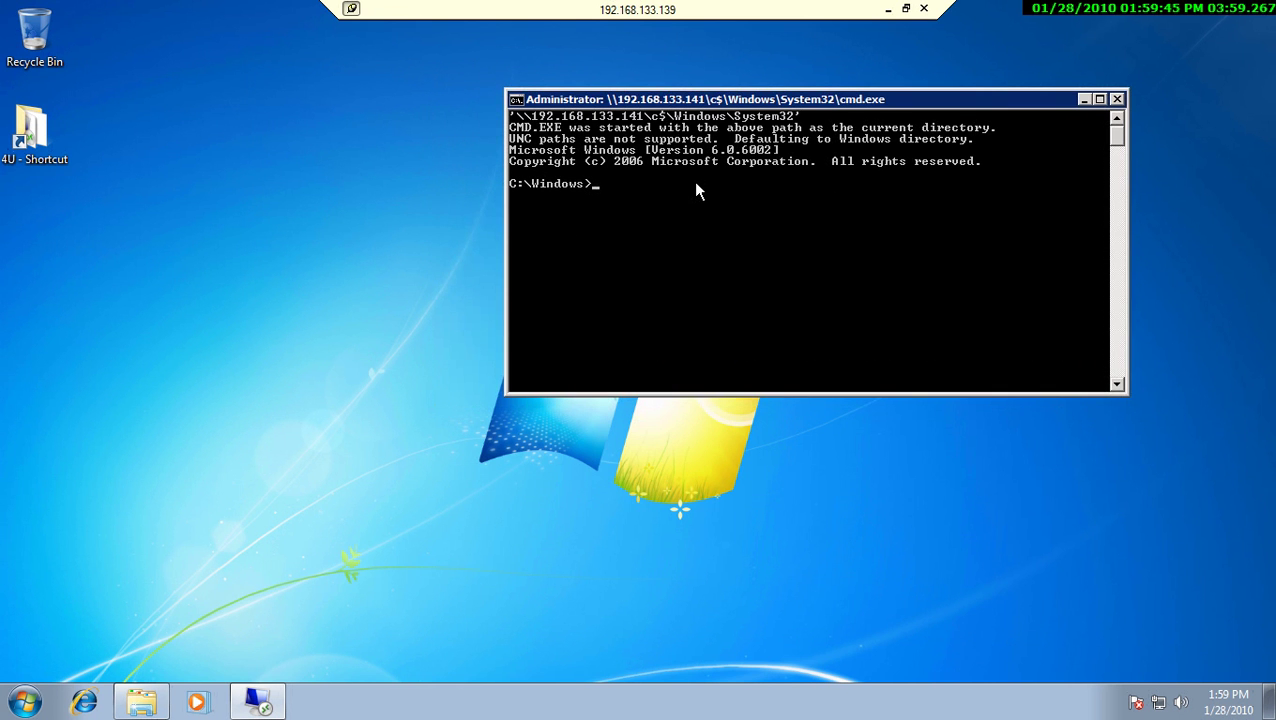
text(hostname)
key(Return)
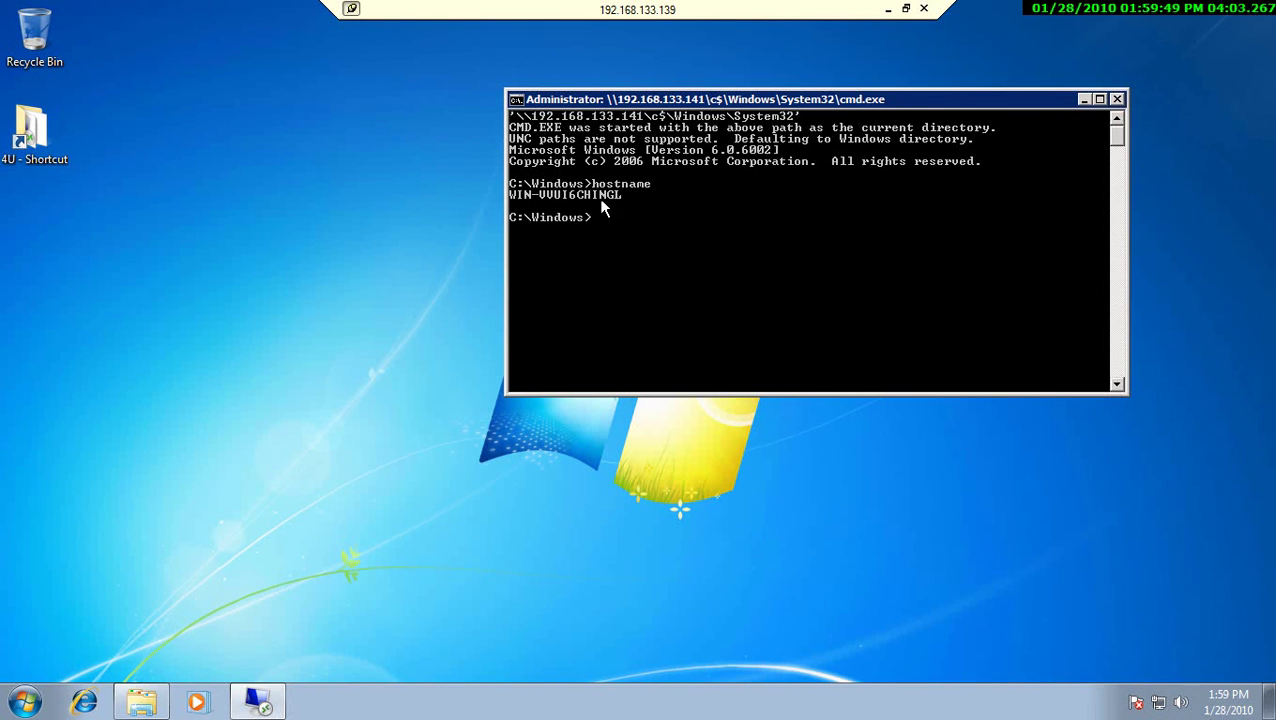
drag(661, 101, 736, 64)
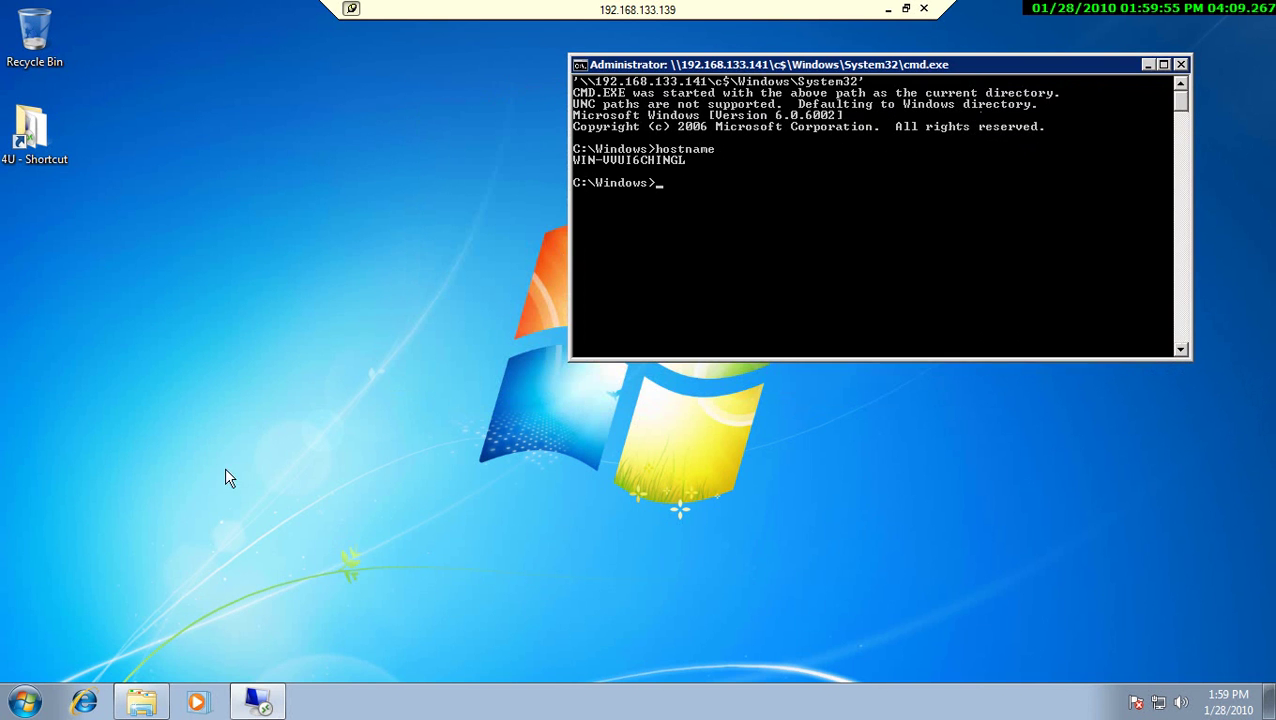
Open a local Command Prompt on the Windows 7 client, place it below the RemoteApp window and run hostname
click(25, 702)
click(70, 368)
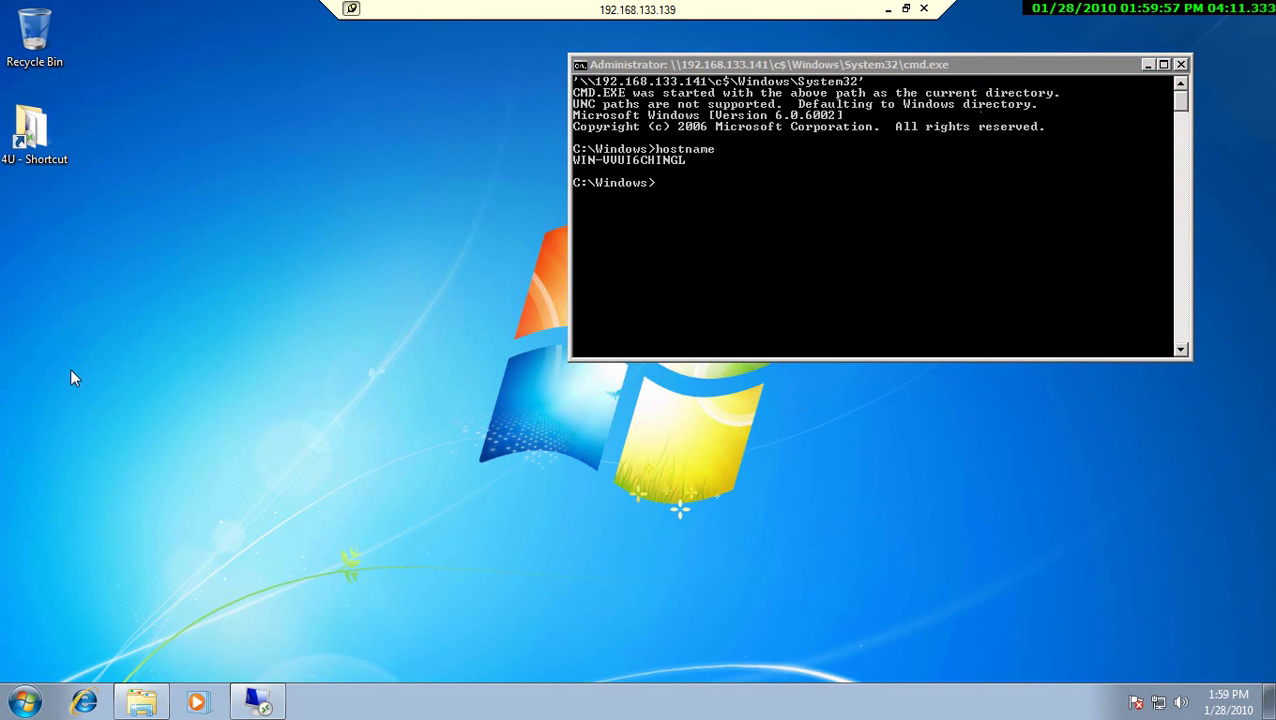
drag(256, 38, 333, 311)
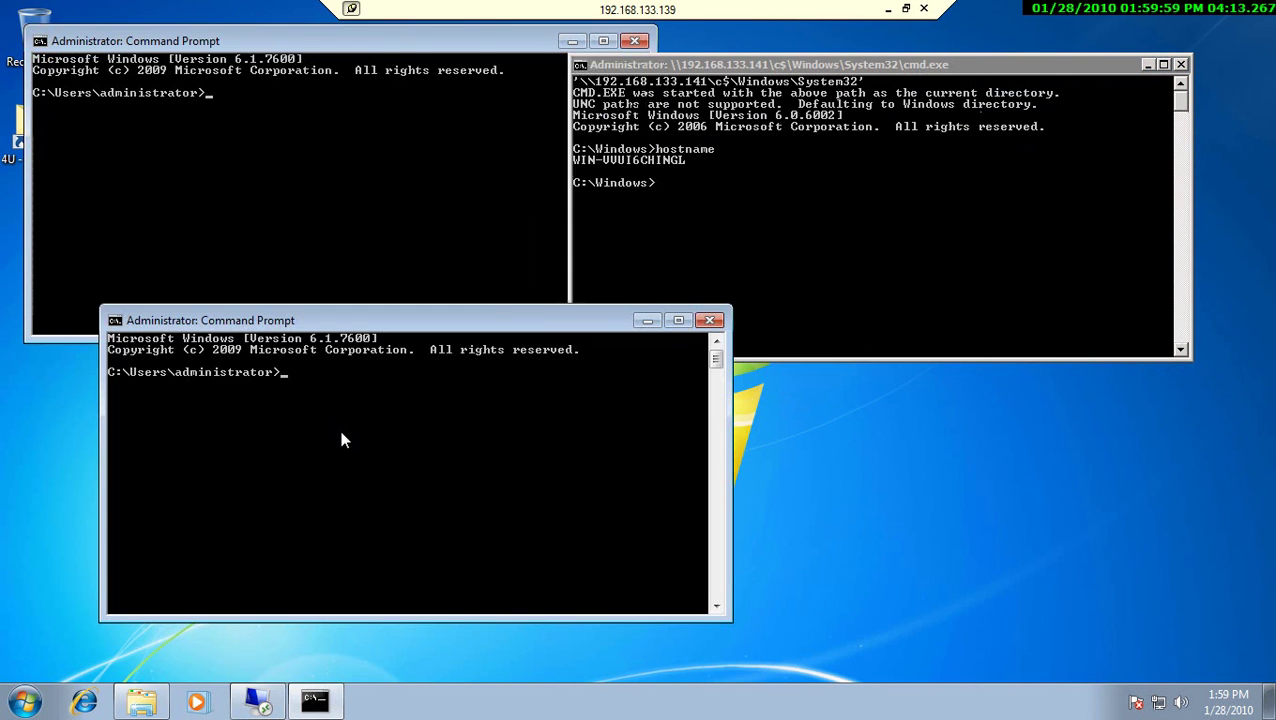
text(host)
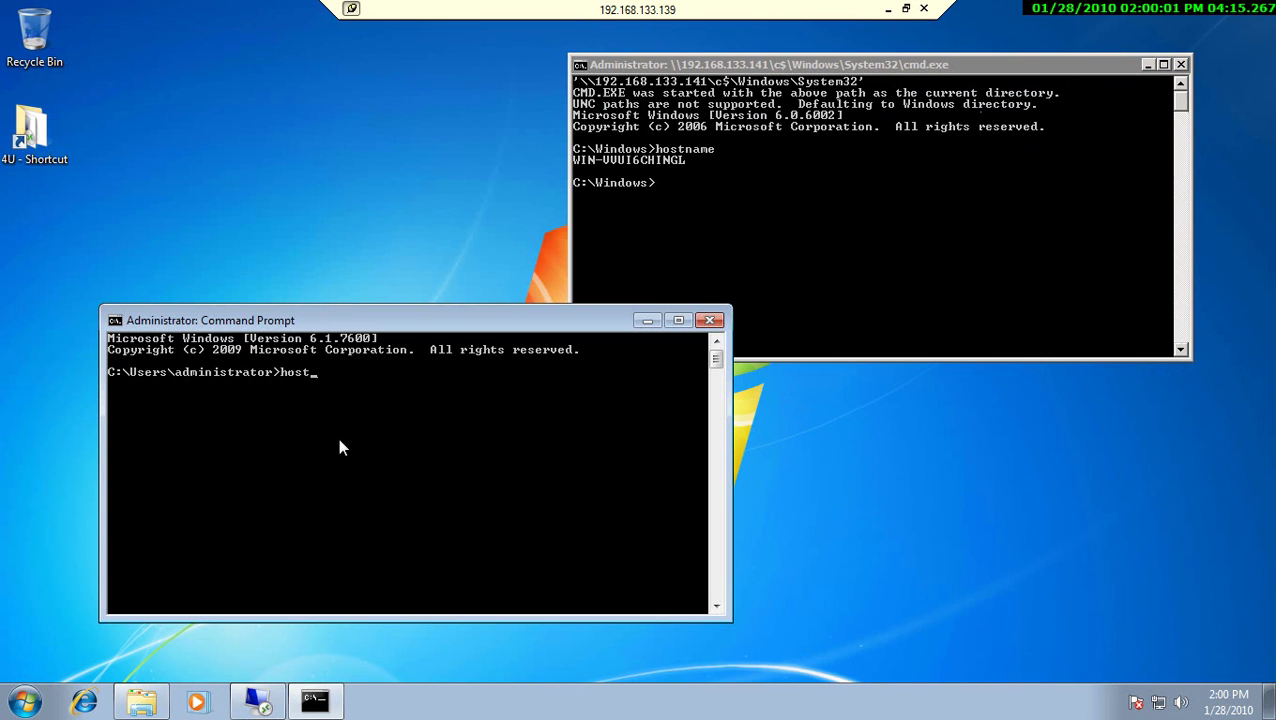
text(name)
key(Return)
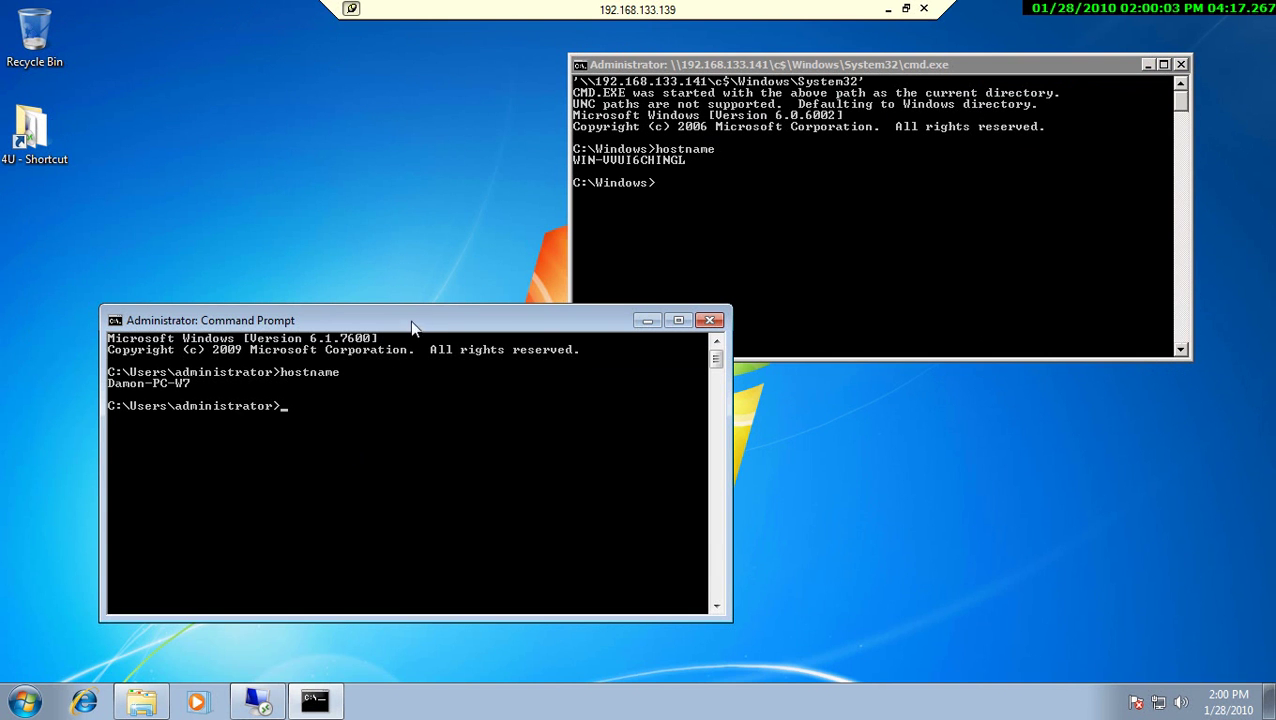
Rearrange the local and RemoteApp command windows for comparison and close the local Command Prompt
drag(410, 320, 320, 356)
click(678, 257)
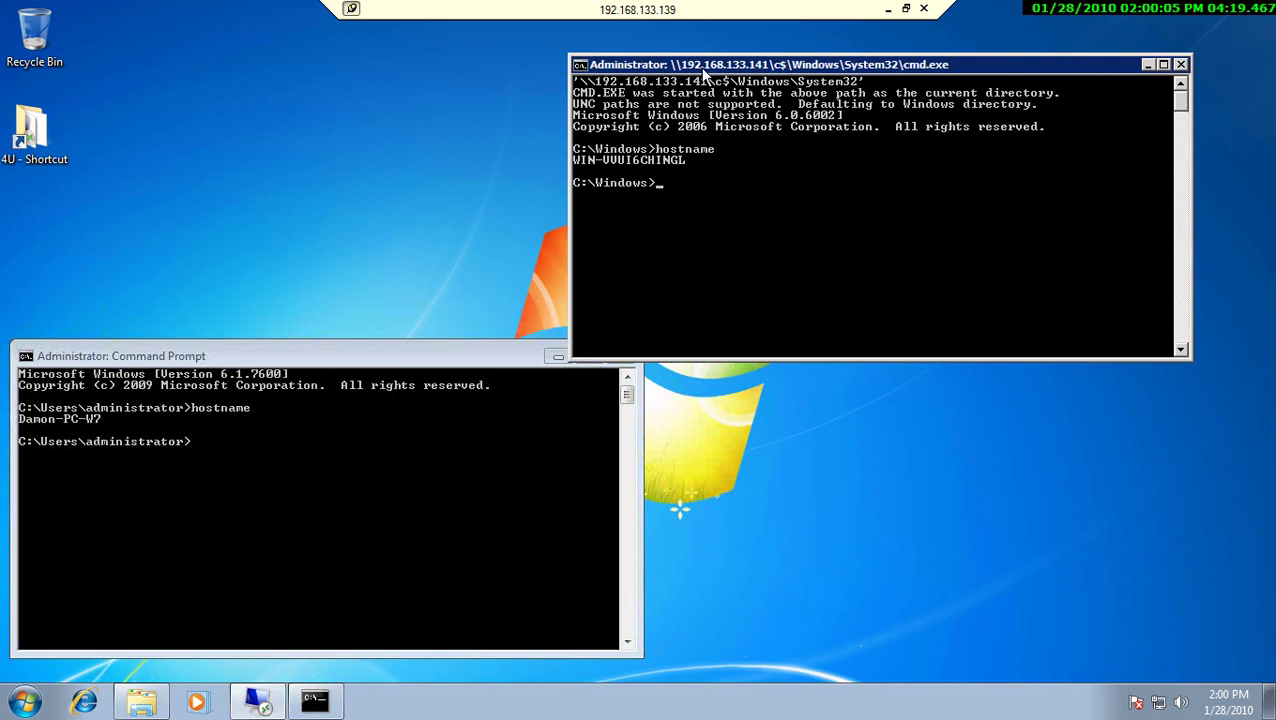
drag(700, 67, 528, 150)
click(600, 348)
click(620, 357)
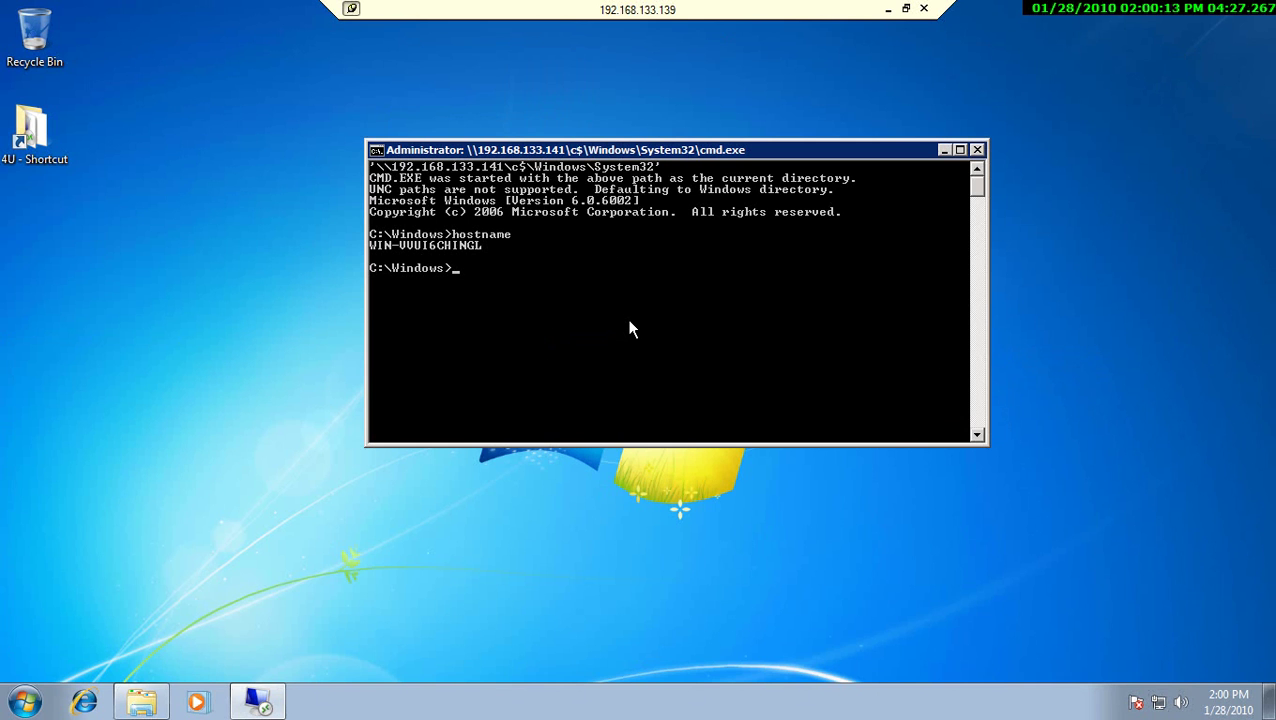
Run wf.msc from the RemoteApp cmd.exe window and show the server firewall's Inbound Rules
text(wf.)
text(wf.msc)
key(Return)
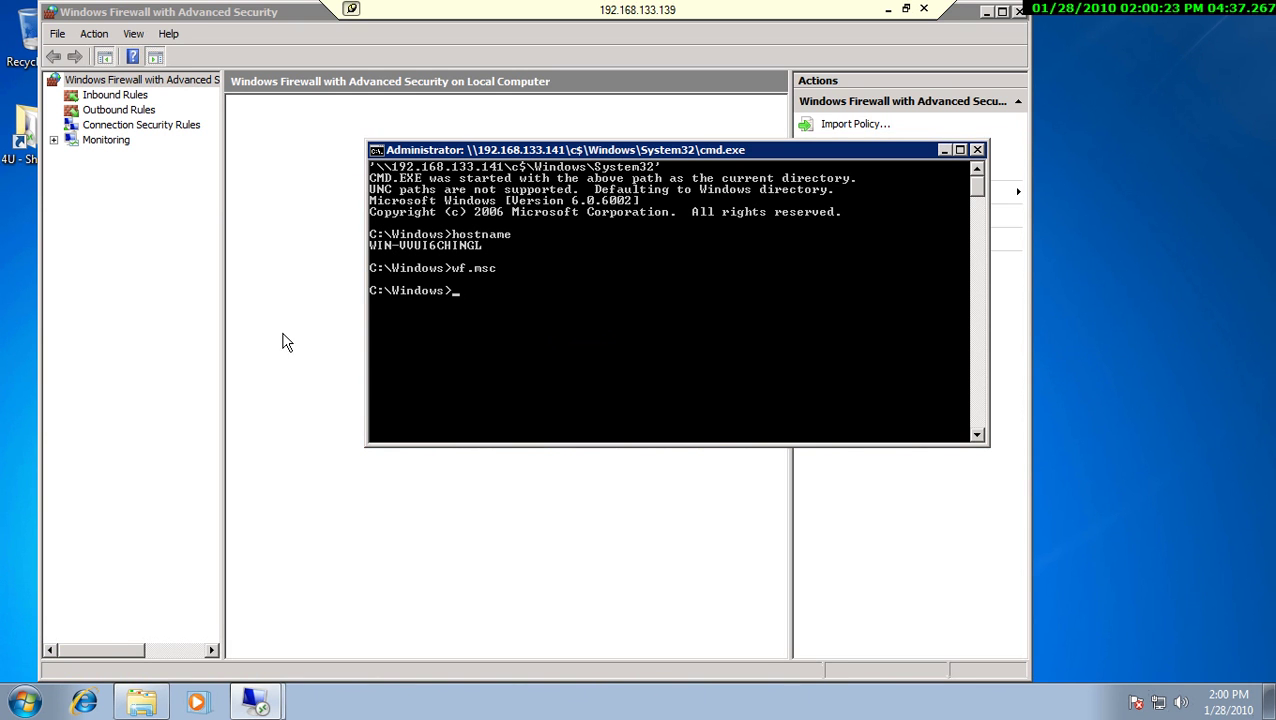
click(282, 342)
click(140, 96)
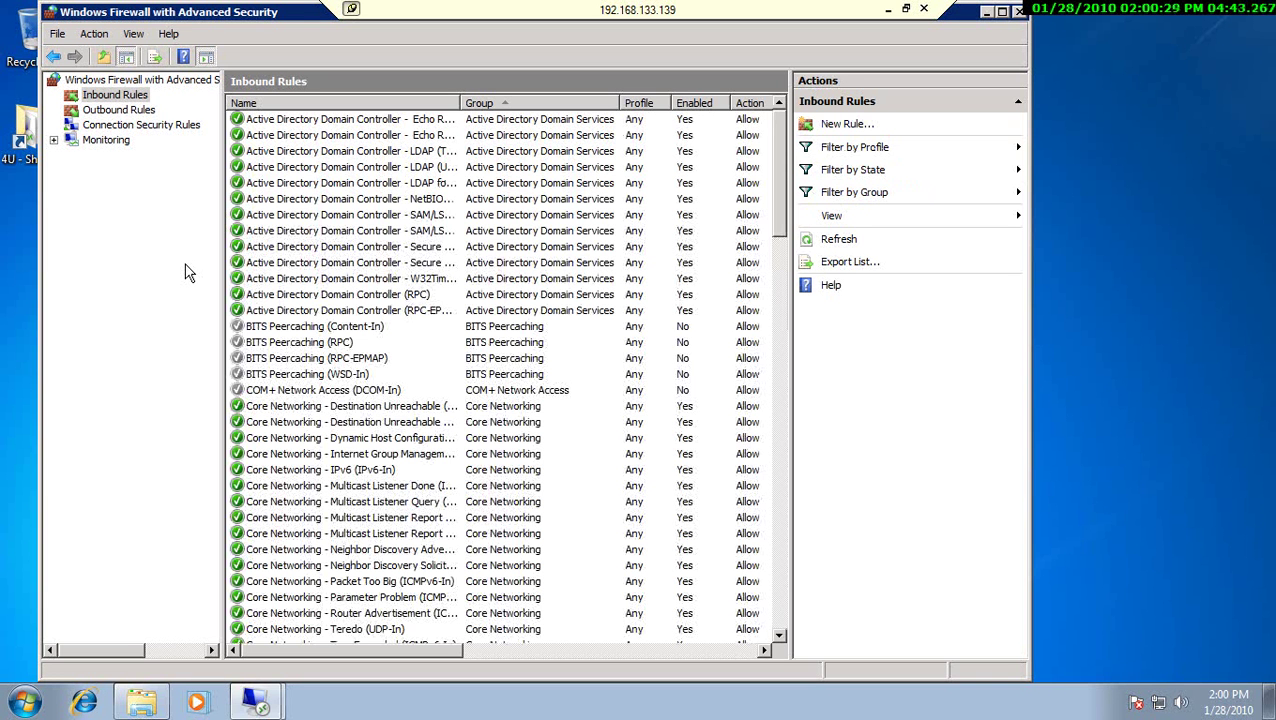
Move and shrink the firewall window, look through the inbound rules down to File and Printer Sharing (SMB-In), and minimize the window
drag(578, 188, 530, 140)
click(529, 215)
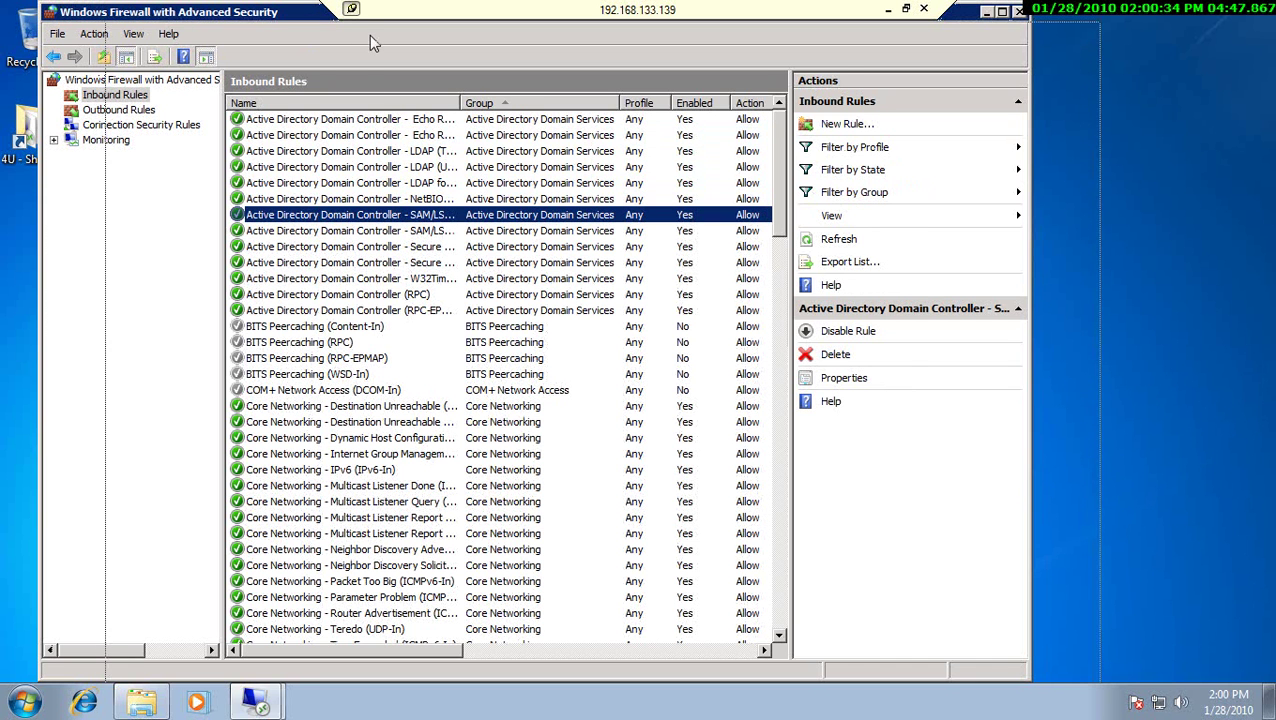
drag(369, 35, 443, 66)
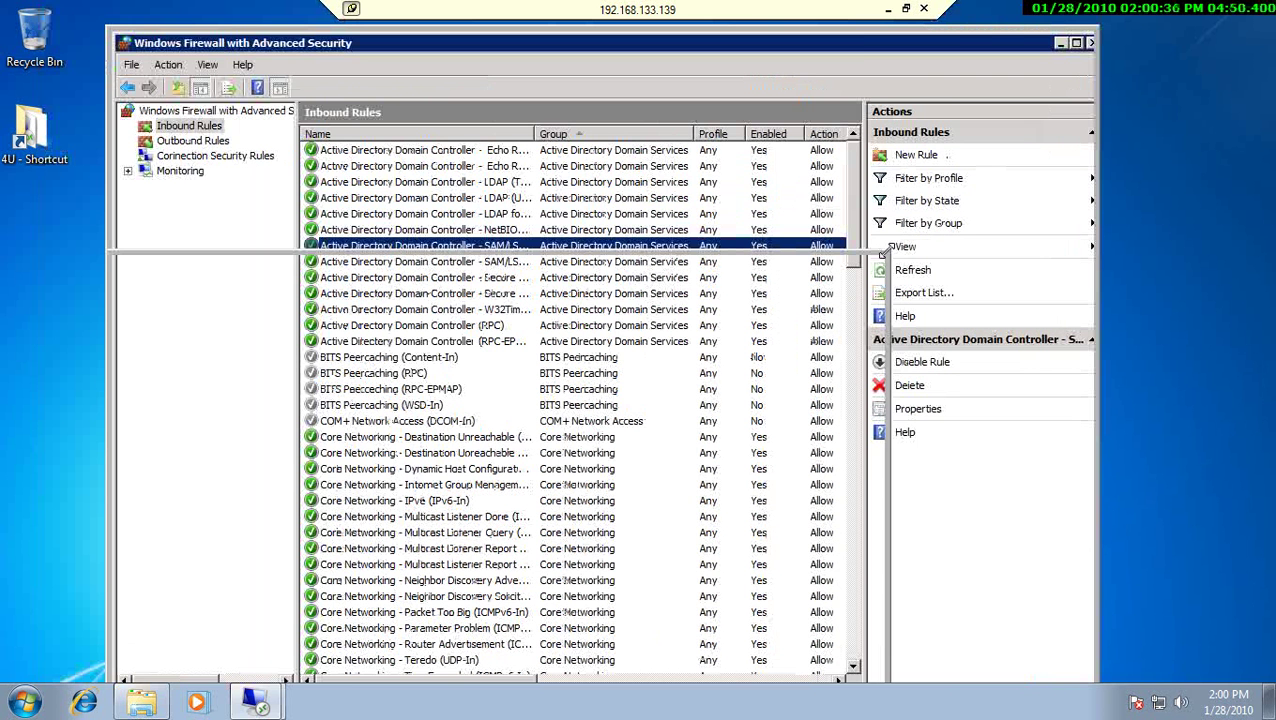
drag(883, 253, 963, 97)
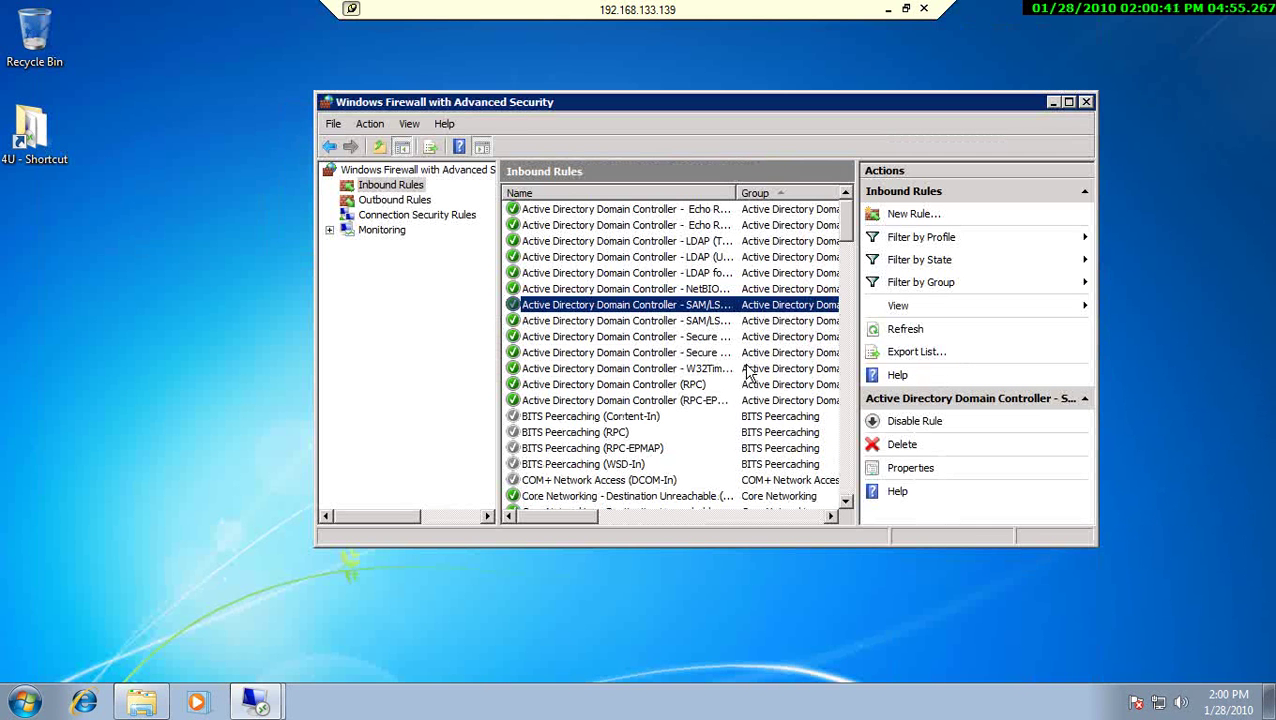
drag(850, 225, 848, 328)
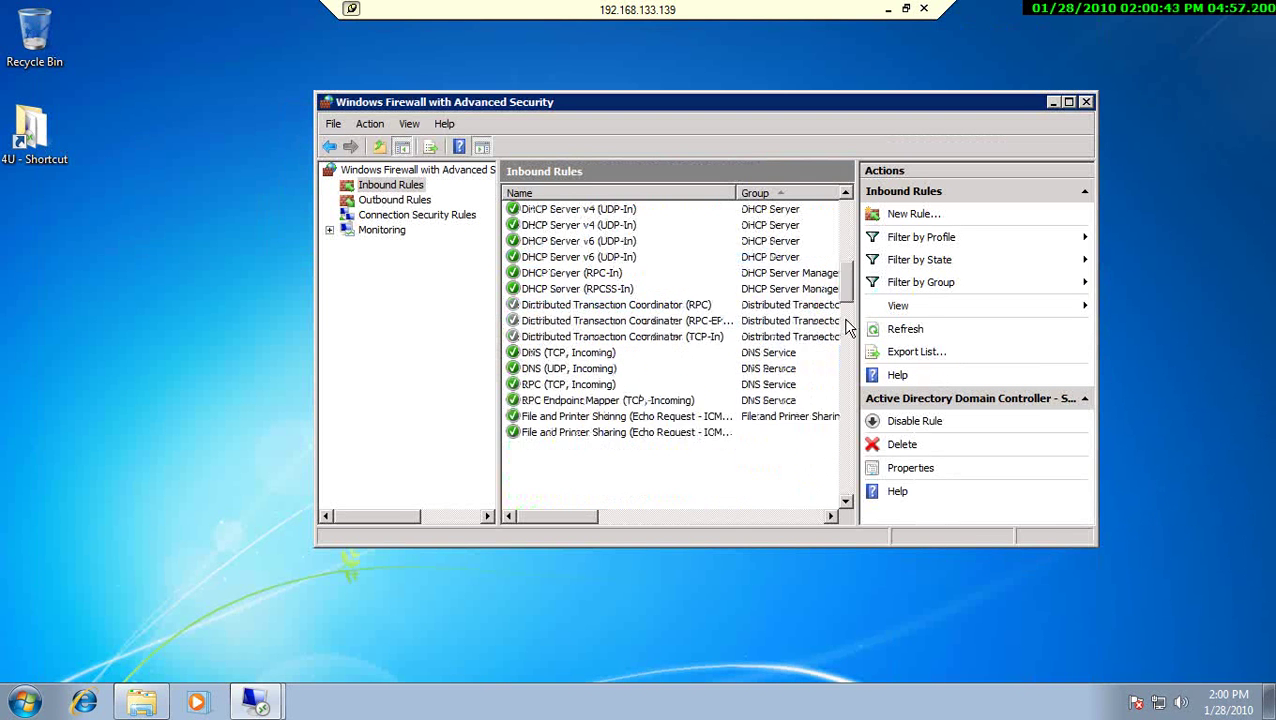
click(800, 370)
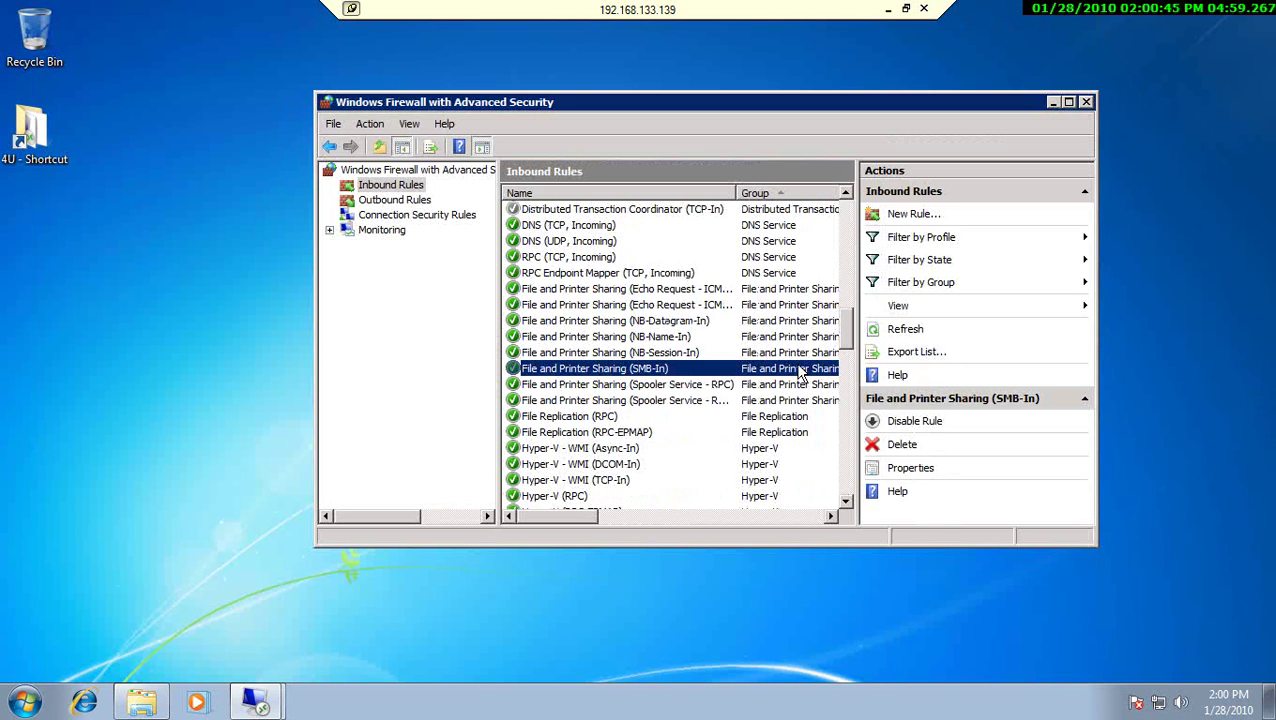
click(1053, 102)
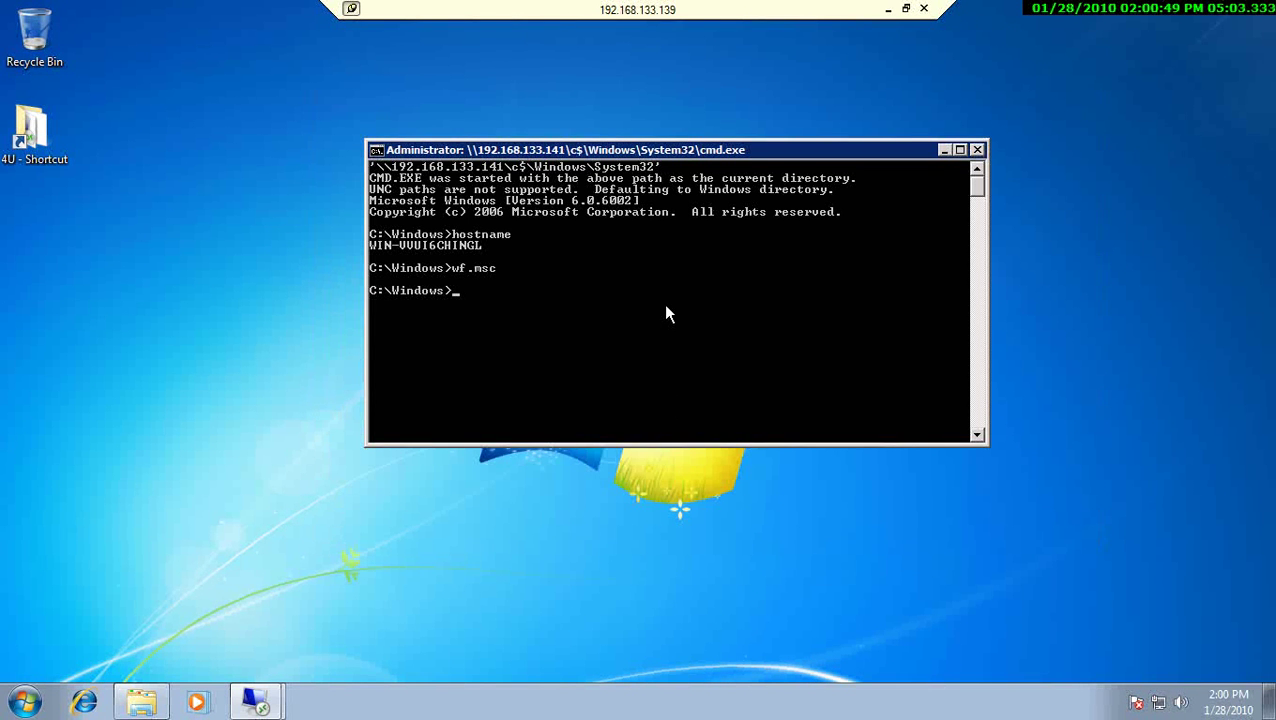
Run servermanagercmd in the RemoteApp cmd.exe window without options, followed by servermanagercmd -query
drag(668, 155, 617, 167)
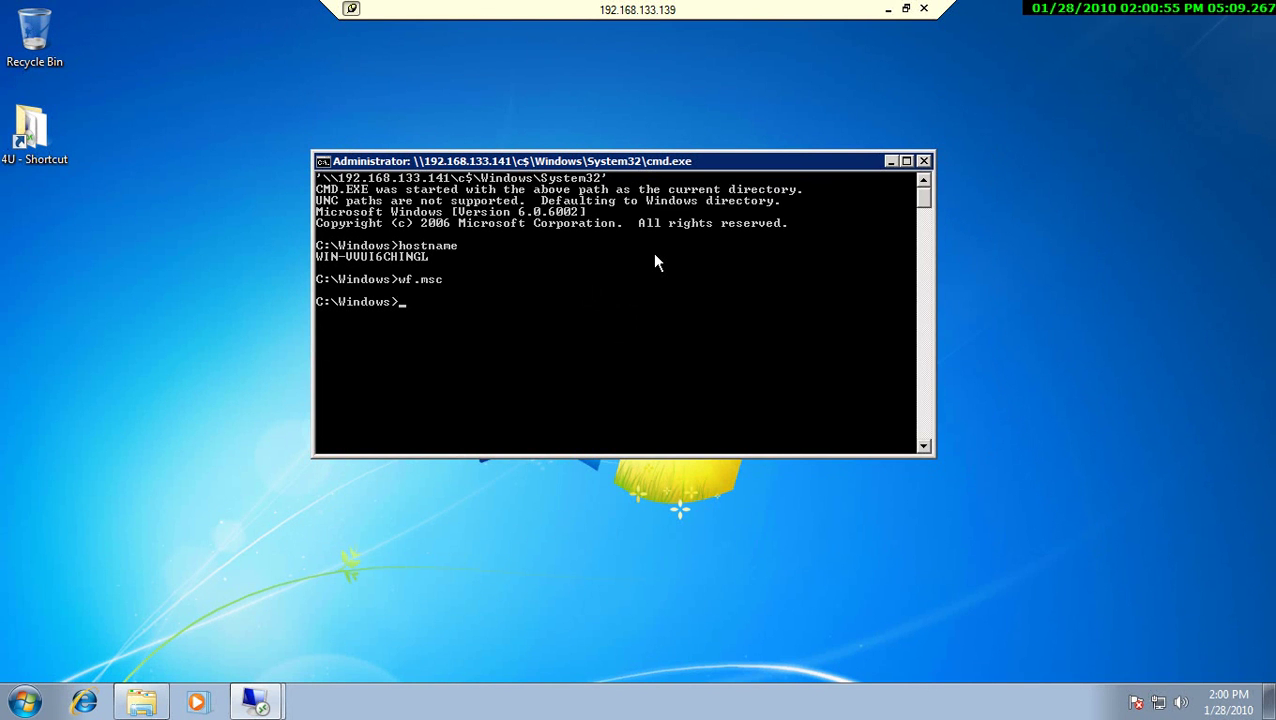
text(servermanager)
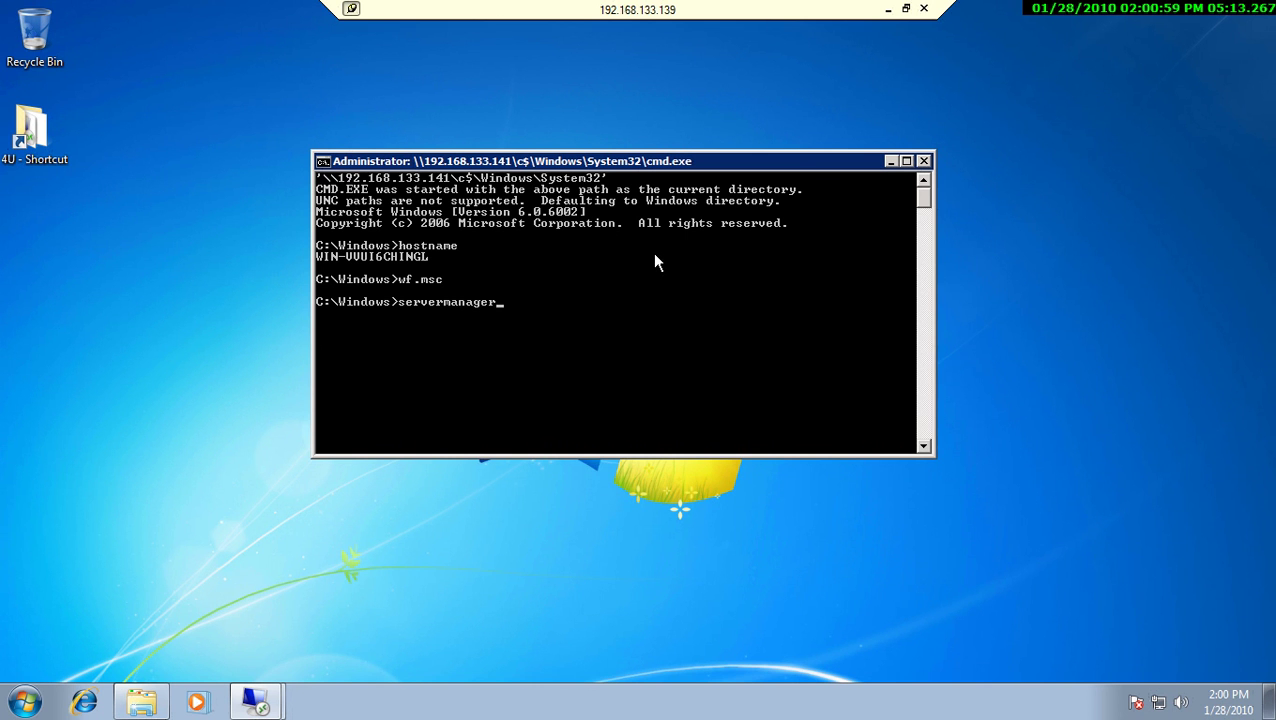
text(cmd)
key(Return)
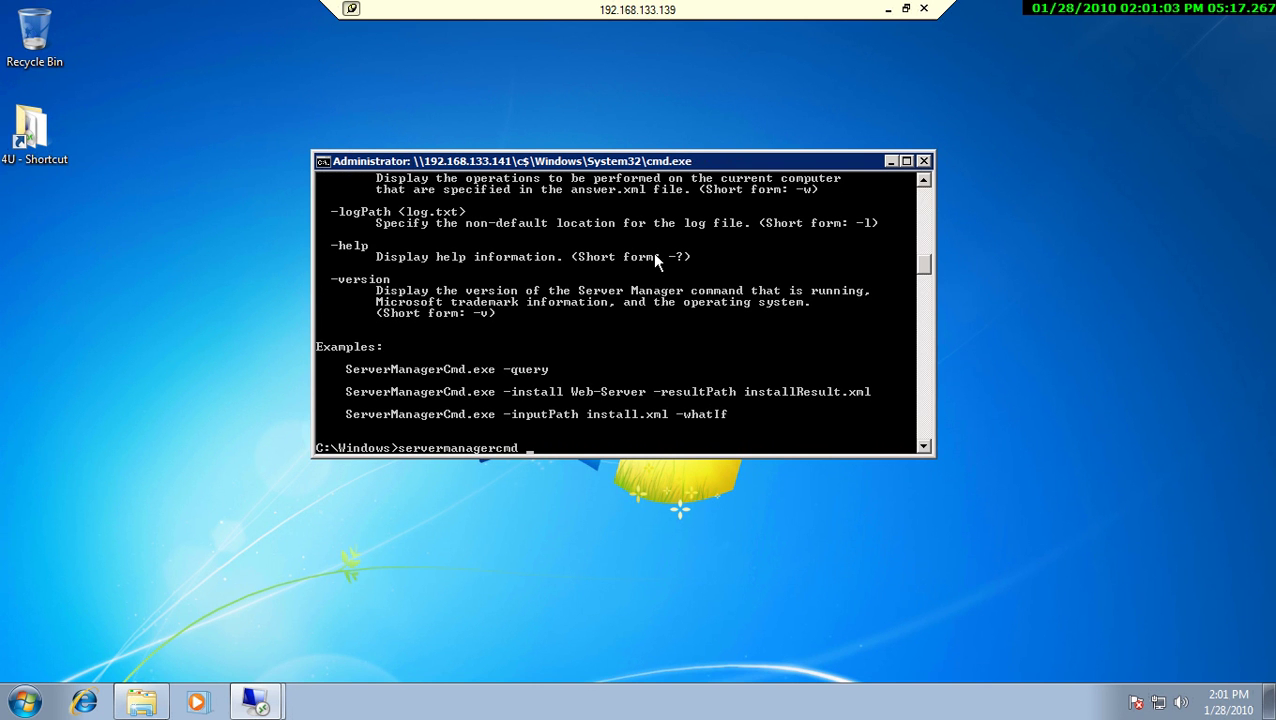
text(-query)
key(Return)
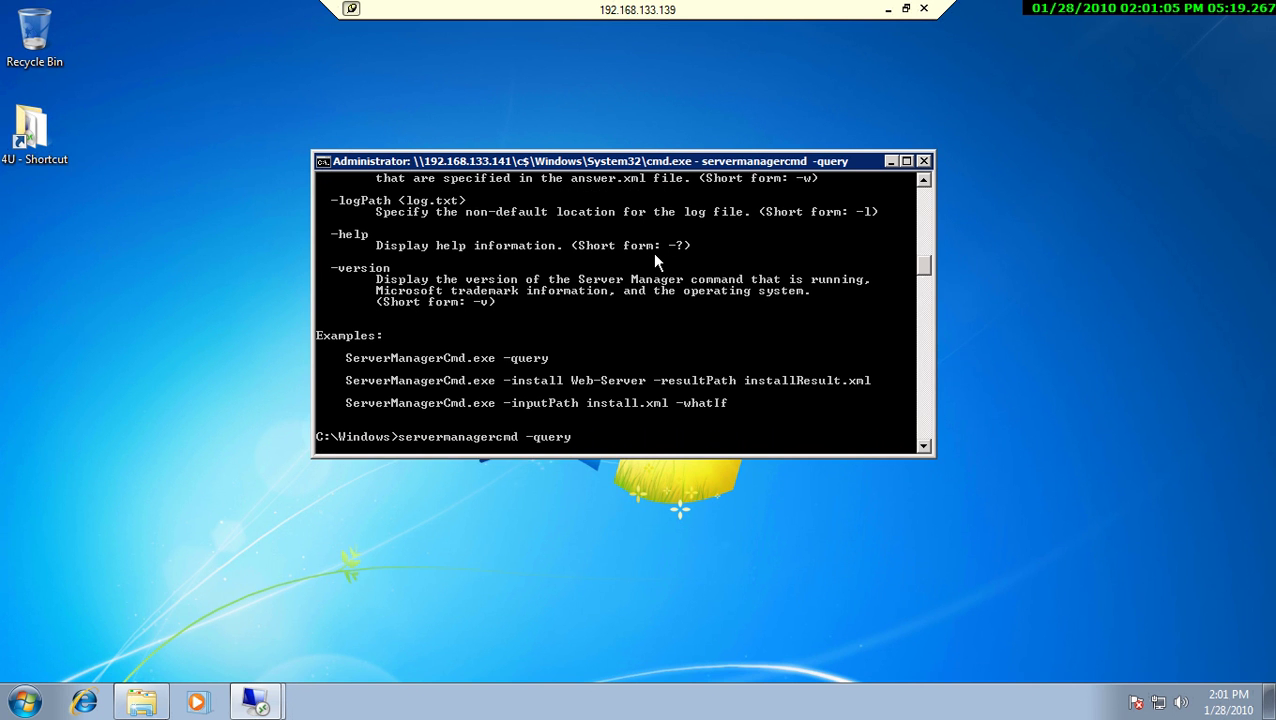
Maximize the RemoteApp cmd.exe window and look through the role and feature list produced by servermanagercmd -query
click(906, 162)
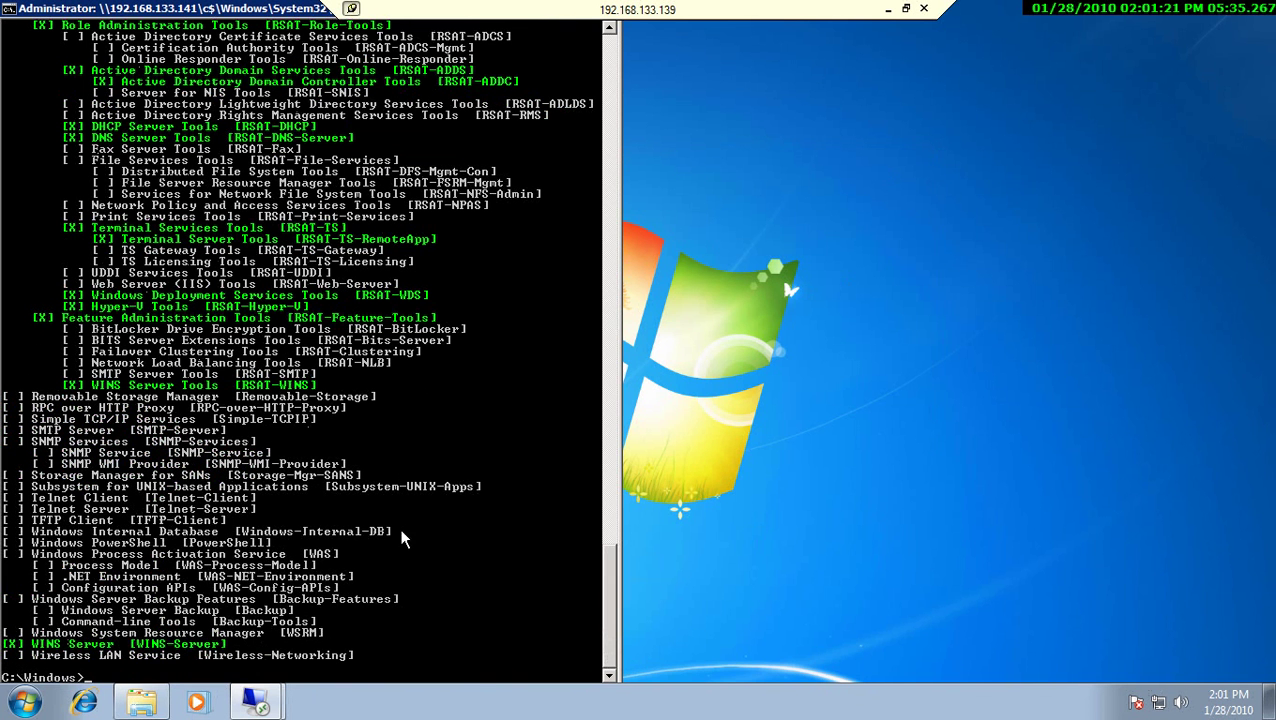
scroll(615, 570, up, 6)
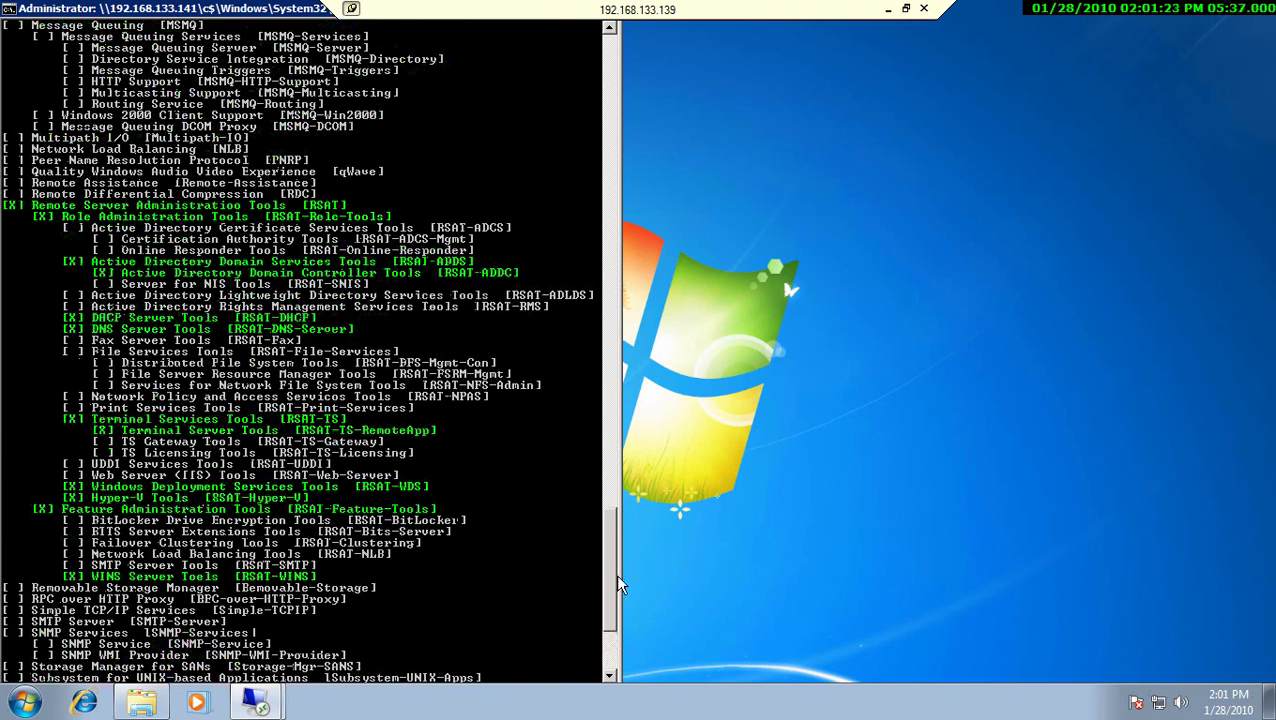
scroll(615, 573, down, 6)
Enter the beginning of a feature installation command, servermanagercmd -instal, at the RemoteApp prompt
text(servermanagercmd -que)
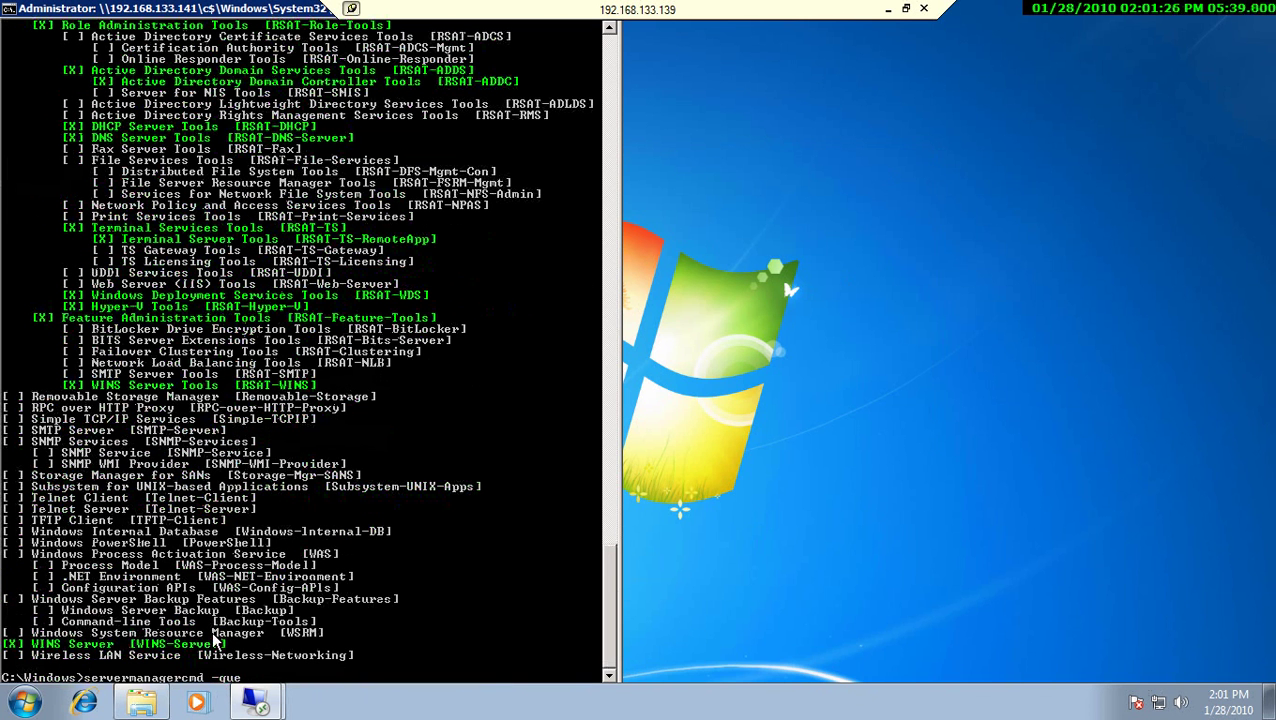
key(BackSpace)
key(BackSpace)
key(BackSpace)
text(instal)
Copy the feature ID Backup from the query output, paste it after -instal and try to run the command
right_click(245, 620)
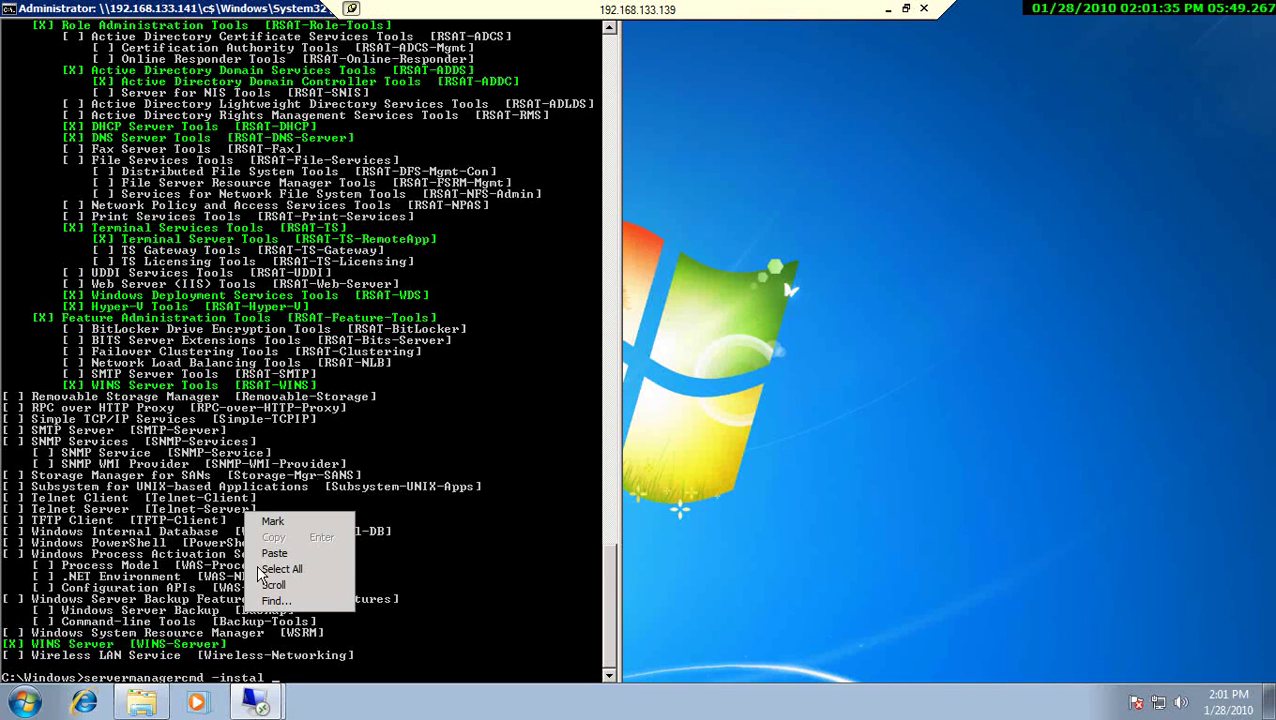
click(264, 522)
drag(240, 612, 290, 613)
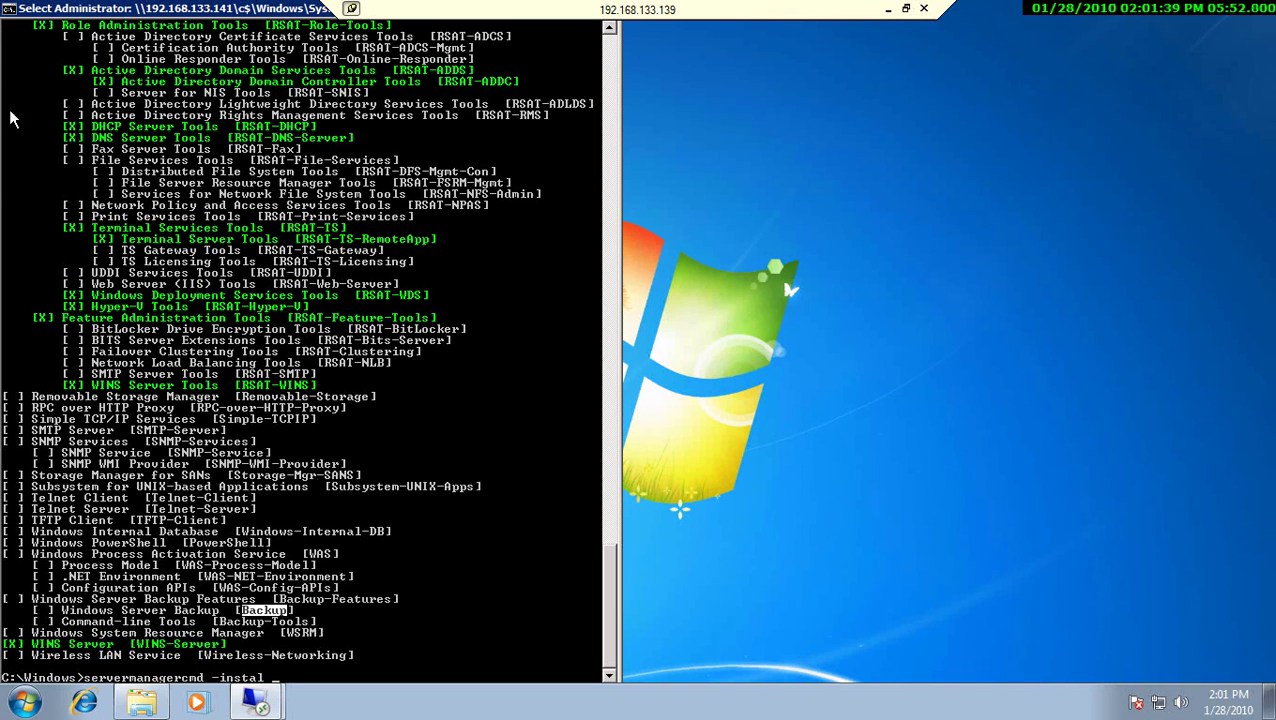
click(8, 9)
mouse_move(47, 146)
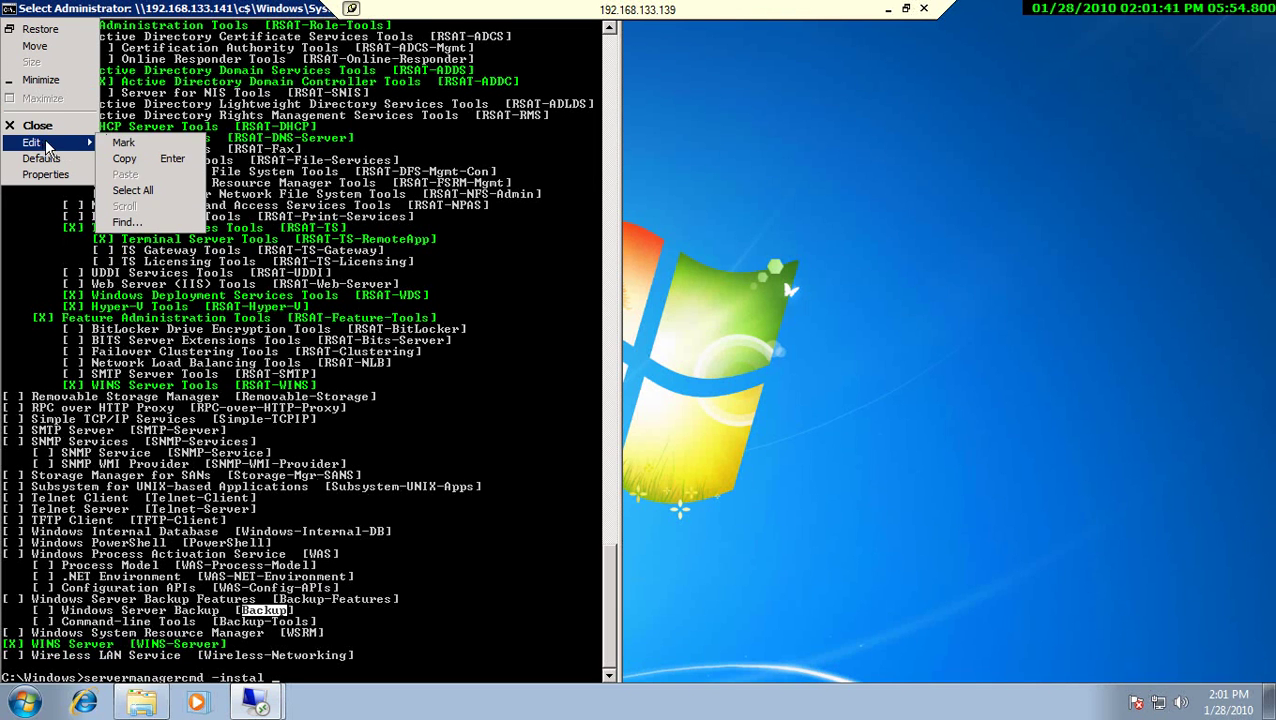
click(124, 158)
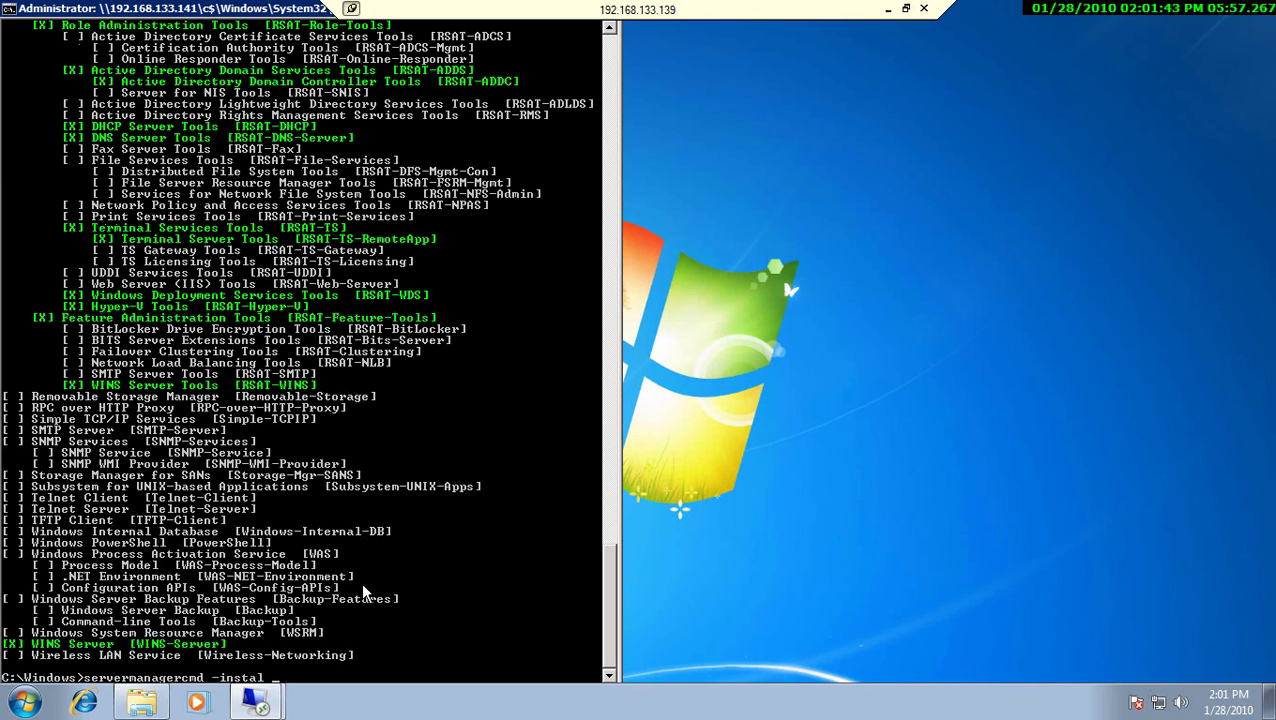
right_click(366, 612)
click(441, 555)
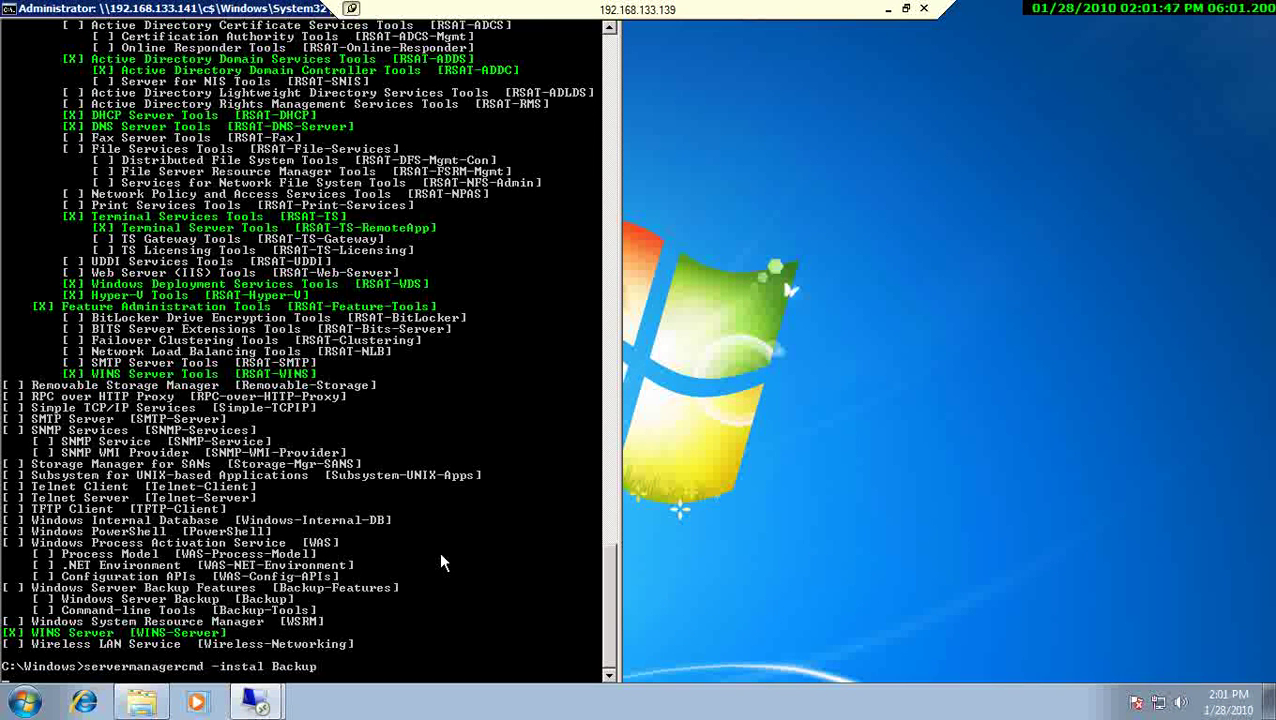
key(Return)
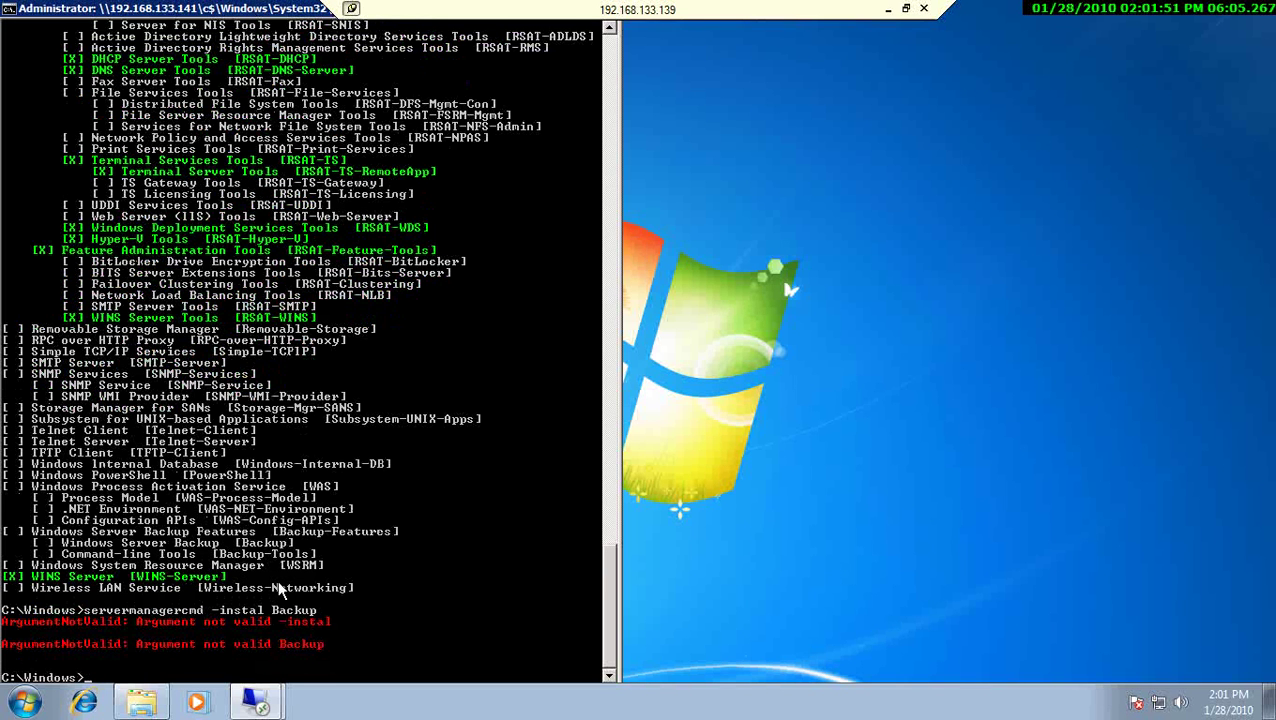
Correct the recalled command to servermanagercmd -install Backup, run it and restore the cmd.exe window to its smaller size
key(Up)
key(Left)
key(Left)
key(Left)
key(Left)
key(Left)
key(Left)
key(Left)
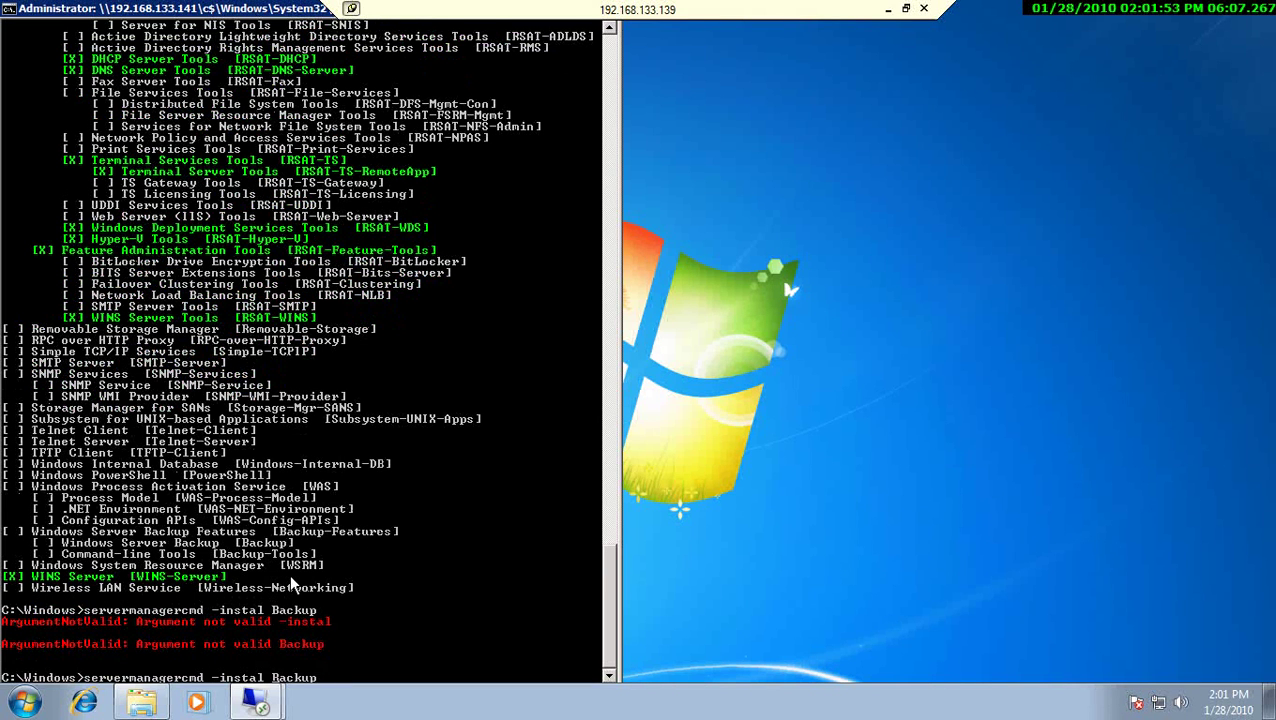
text(l)
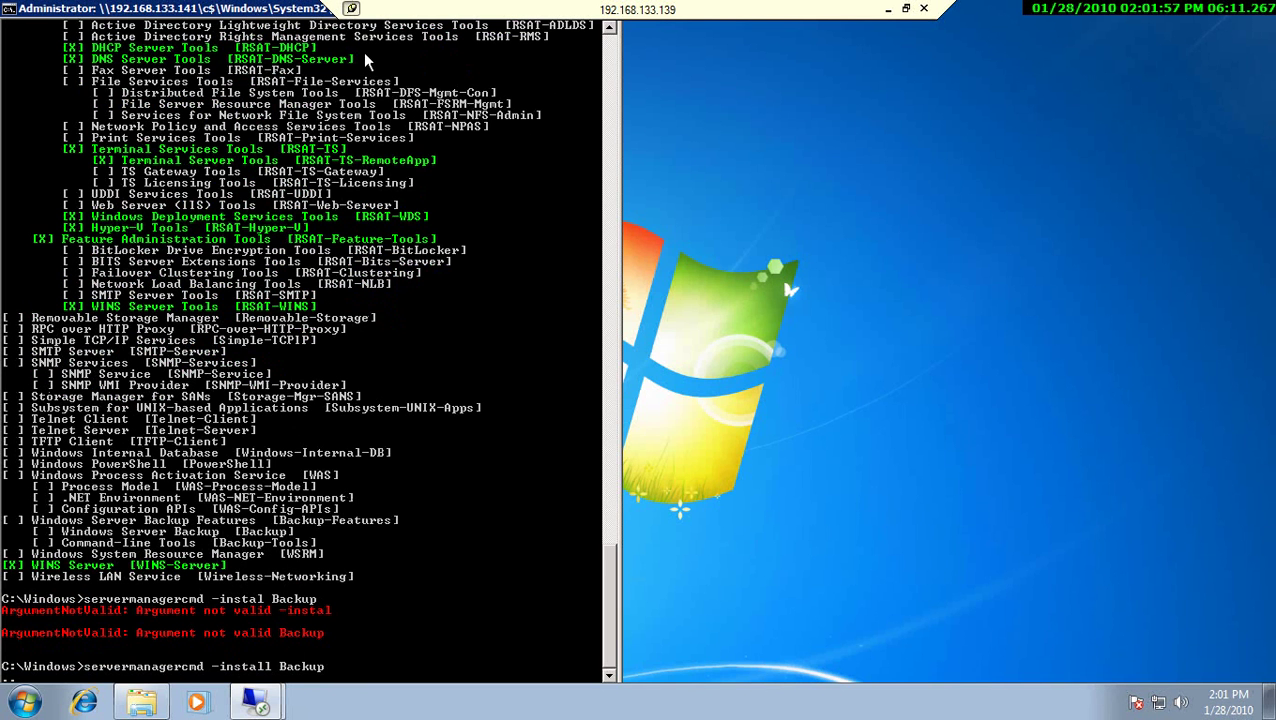
drag(296, 12, 421, 286)
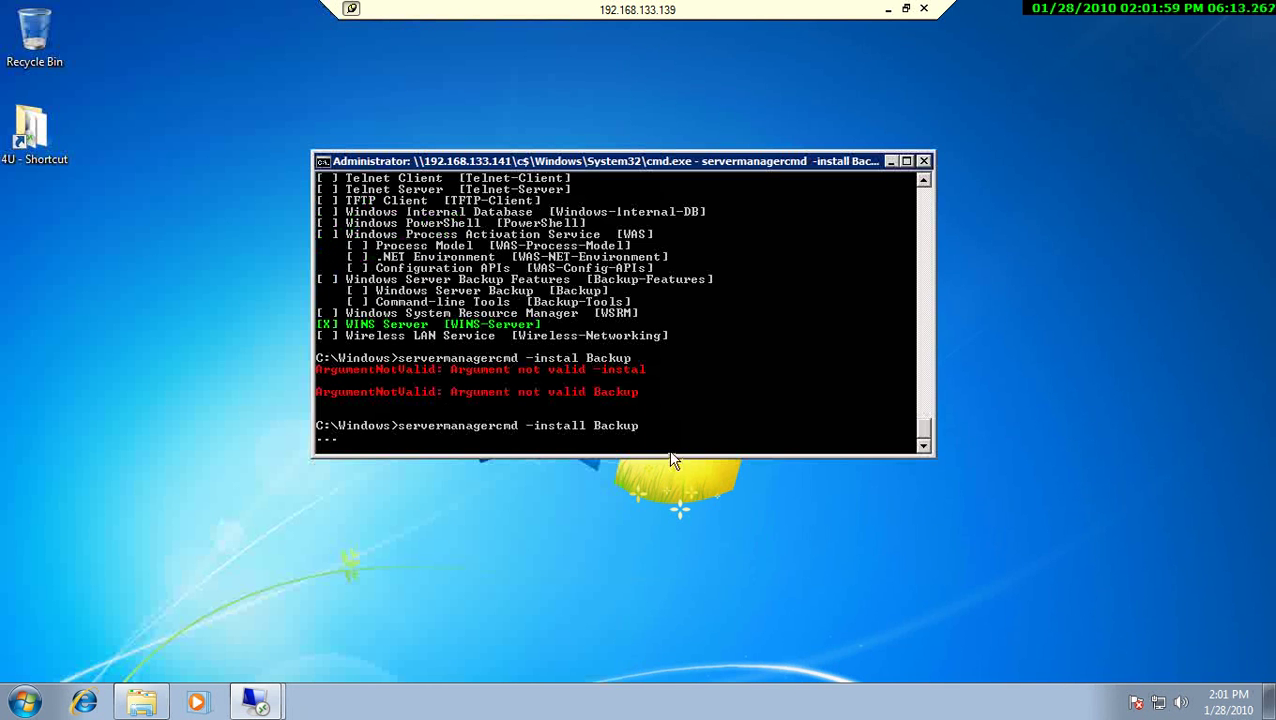
click(906, 8)
click(1145, 708)
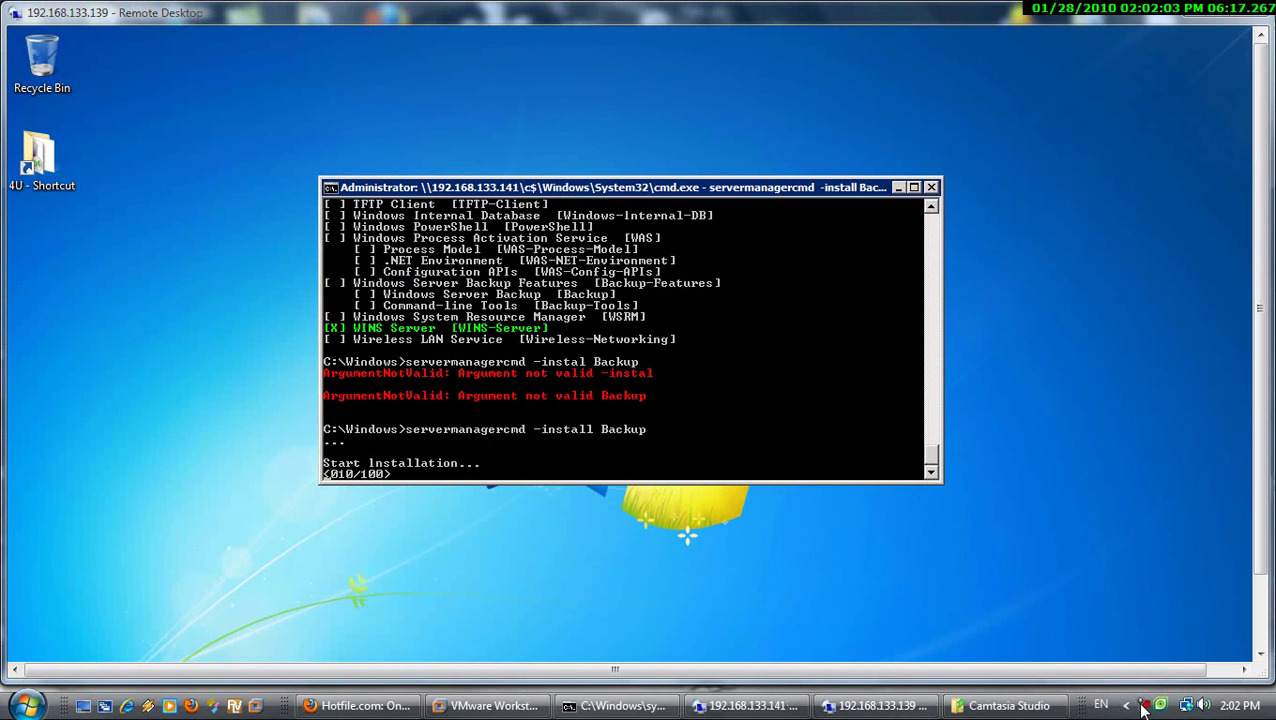
click(1203, 638)
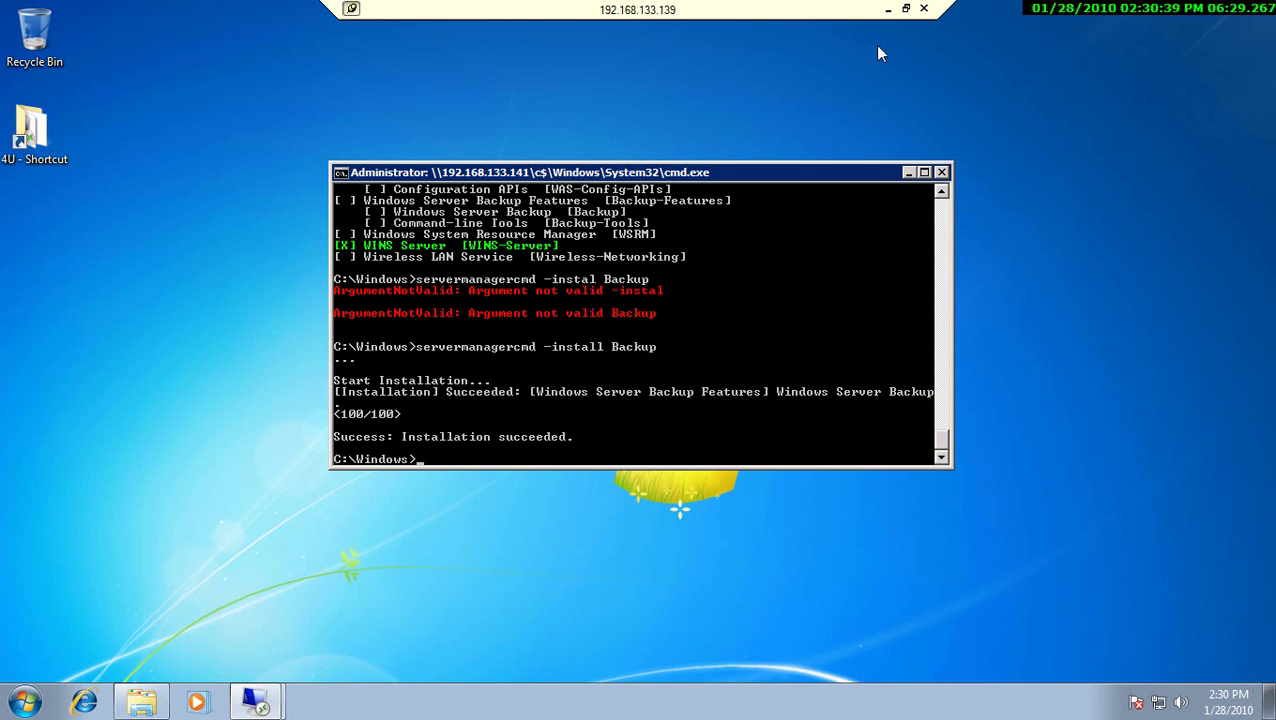
Switch to the 192.168.133.141 server session and rerun servermanagercmd -query in its local command window
click(906, 10)
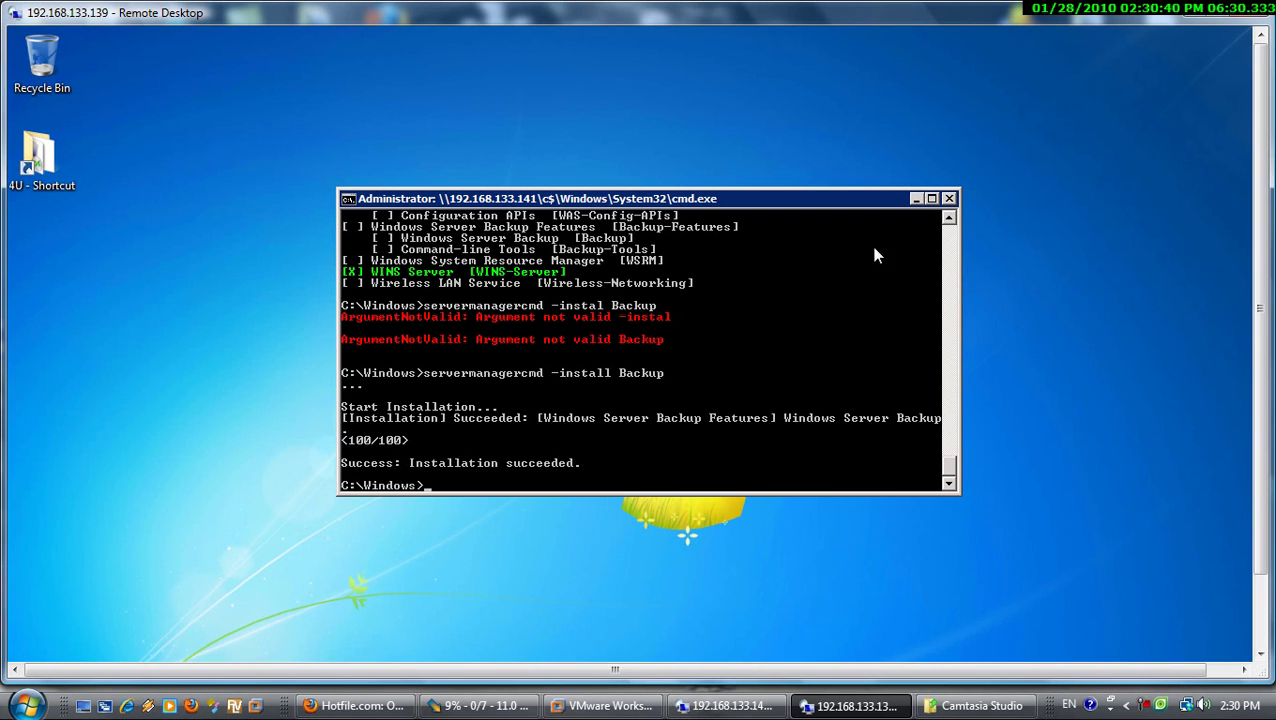
click(775, 708)
key(Up)
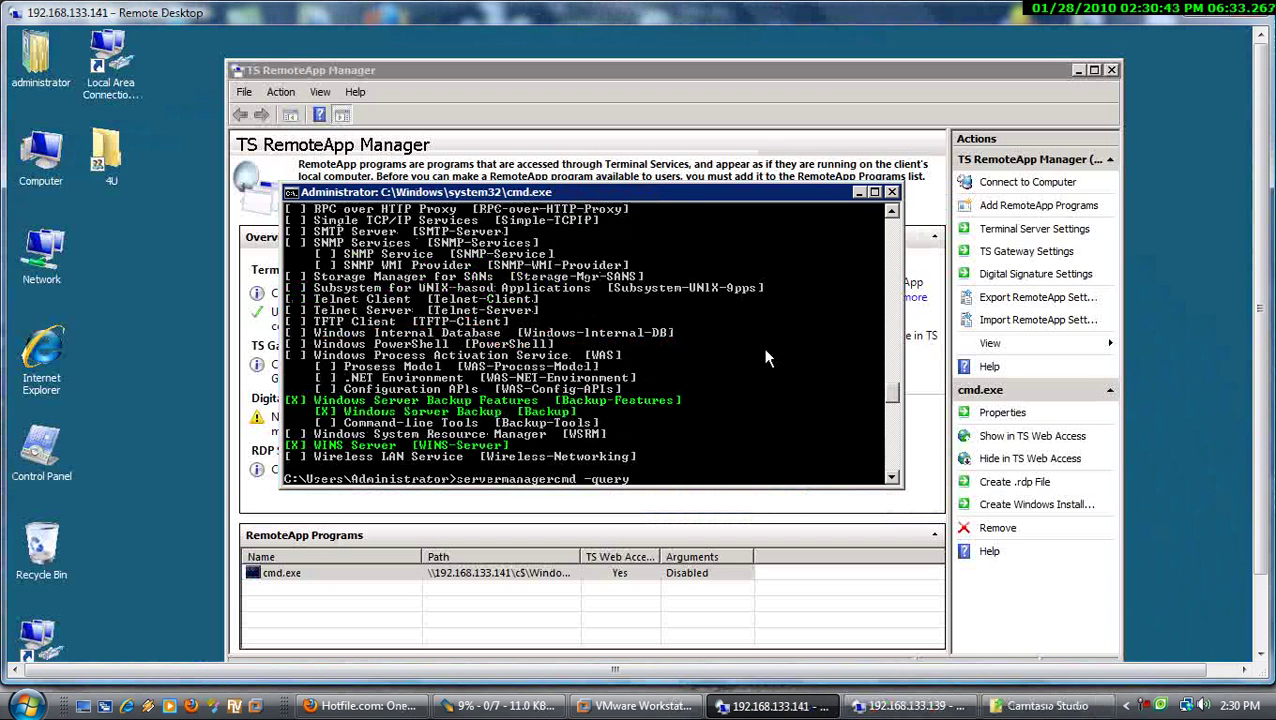
key(Return)
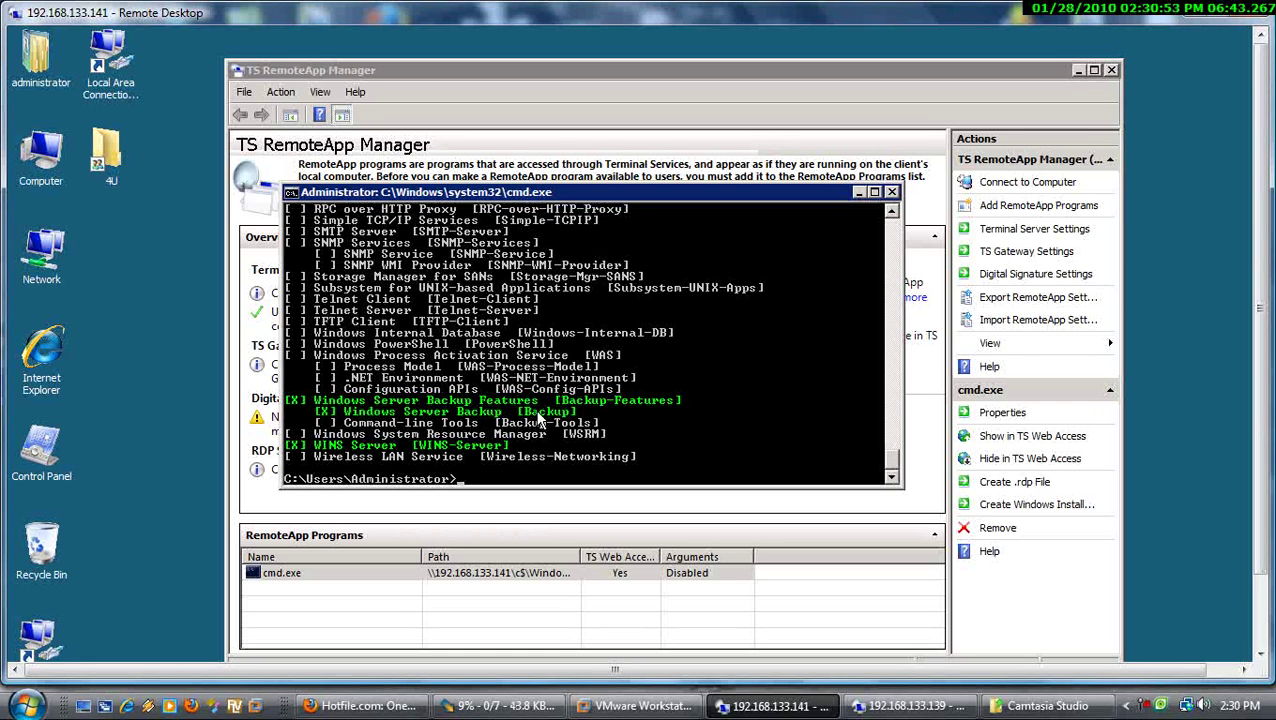
Check the server's Administrative Tools list for Windows Server Backup and dismiss the list
click(30, 708)
mouse_move(147, 473)
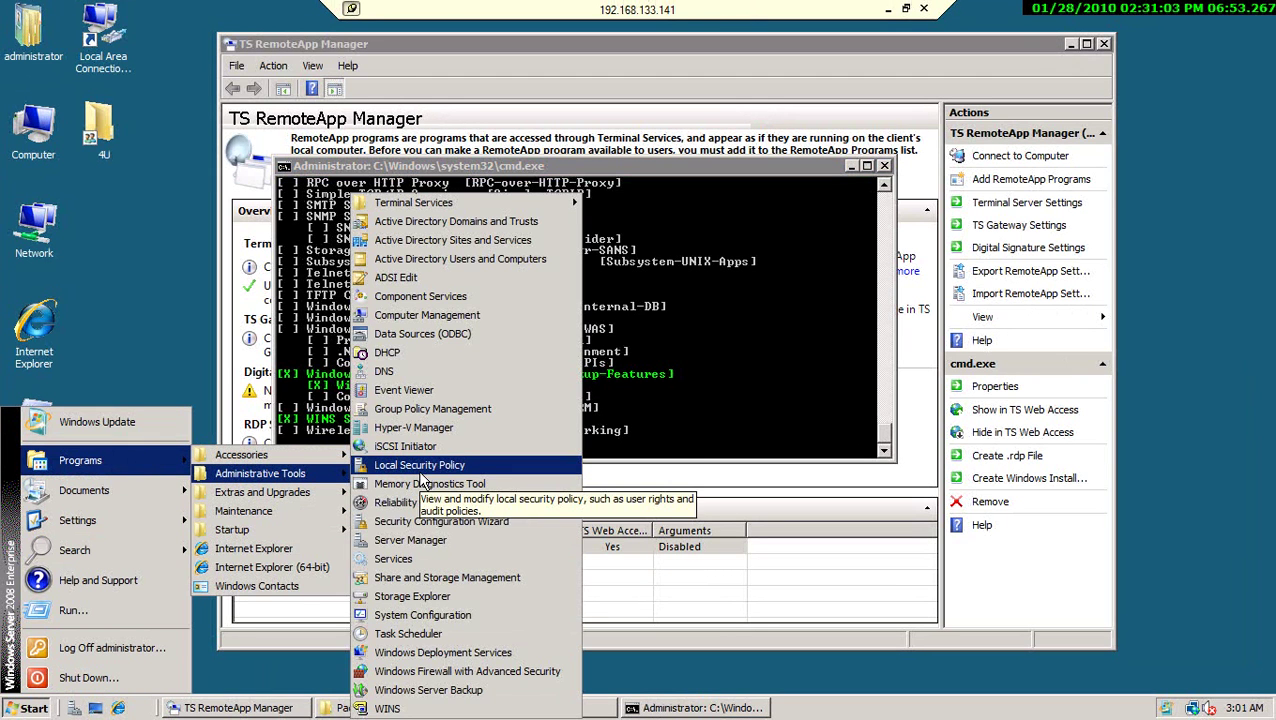
click(720, 452)
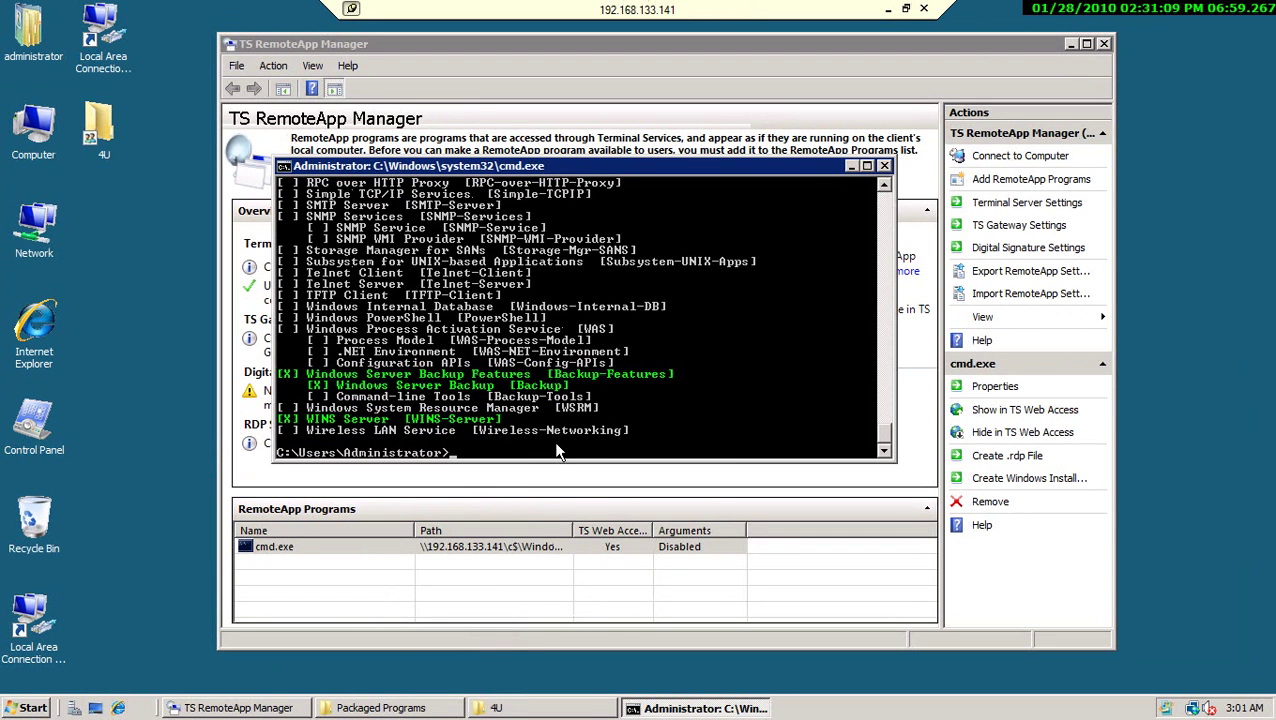
Start a Windows Installer package for the cmd.exe RemoteApp and accept C:\Program Files\Packaged Programs and the default server settings
drag(717, 165, 792, 177)
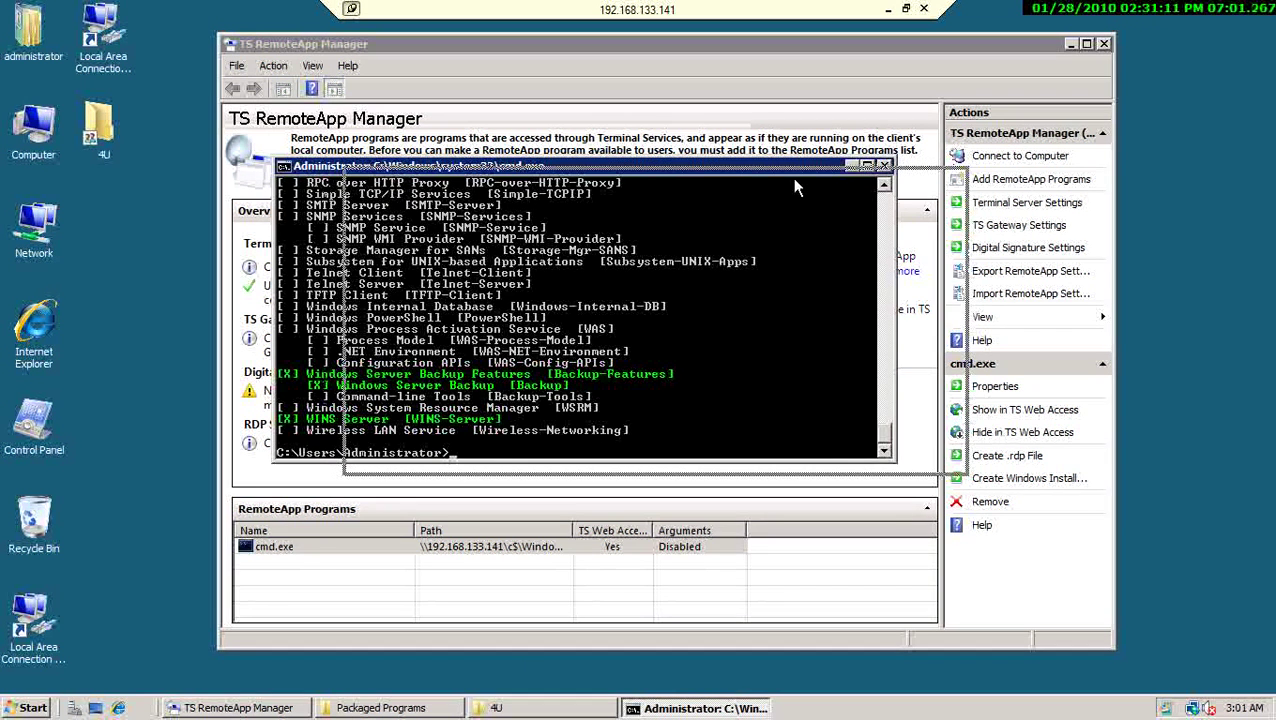
click(314, 550)
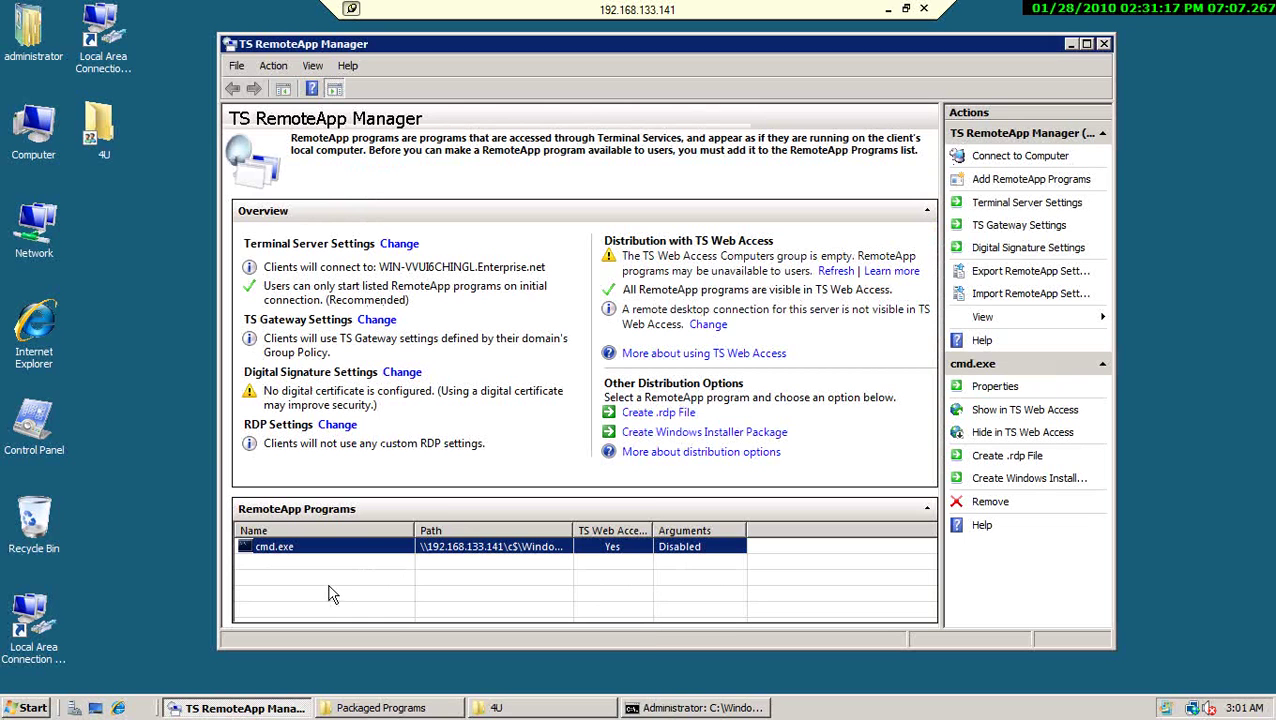
right_click(431, 541)
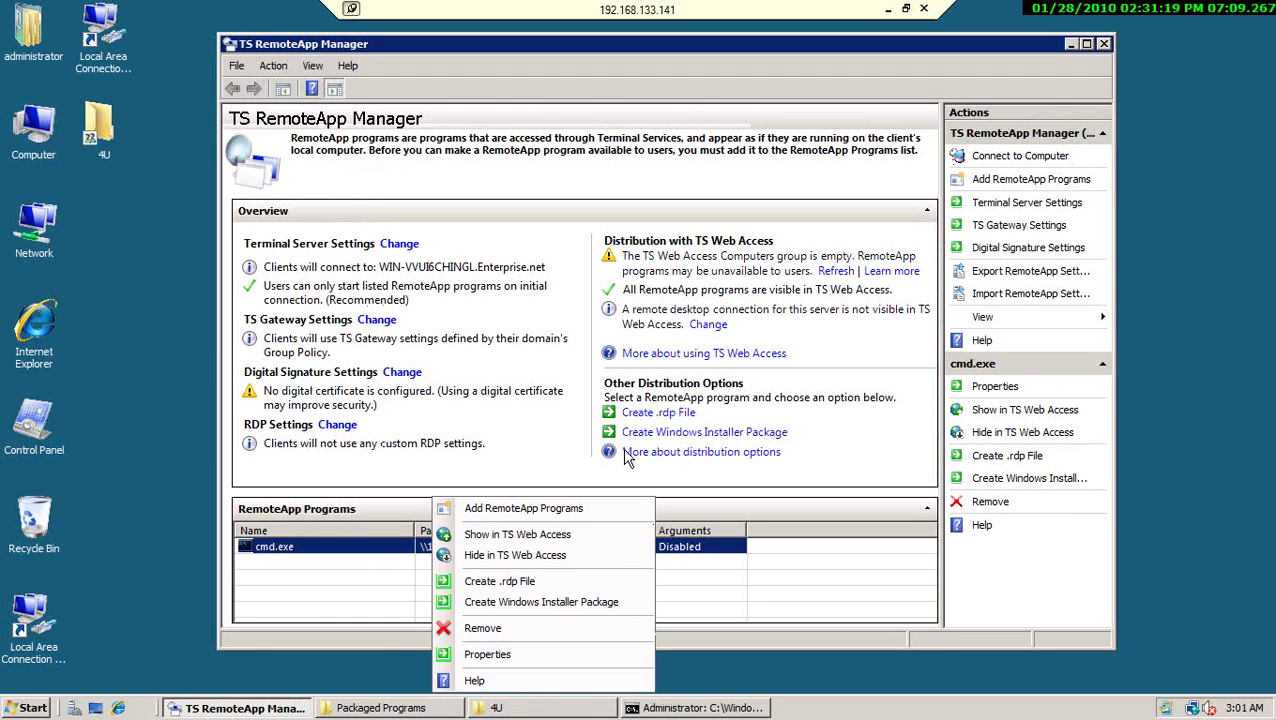
click(523, 604)
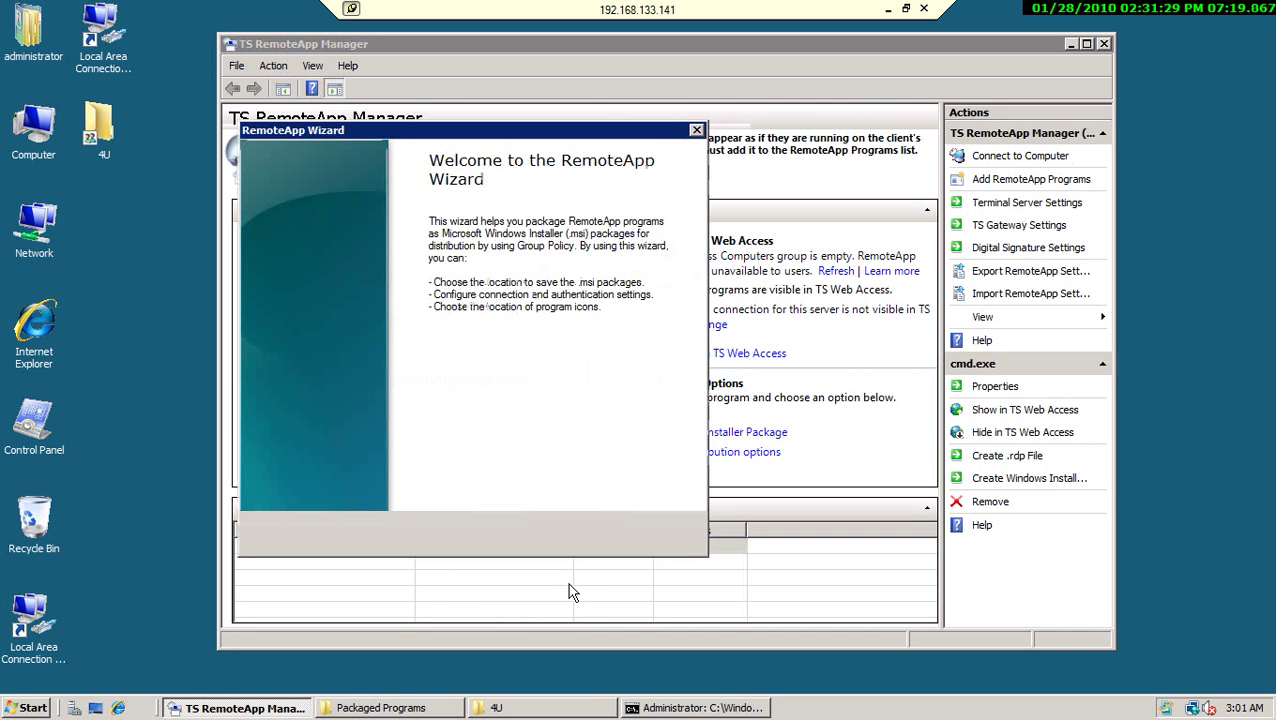
click(594, 533)
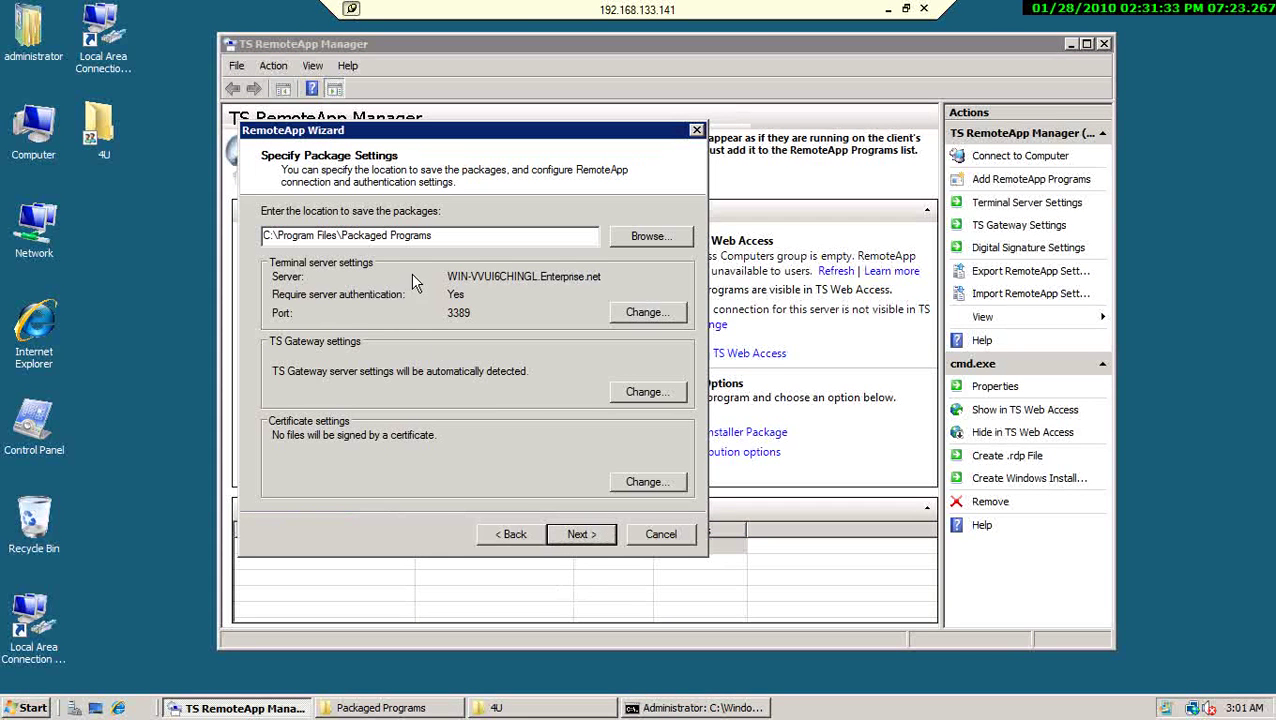
click(607, 535)
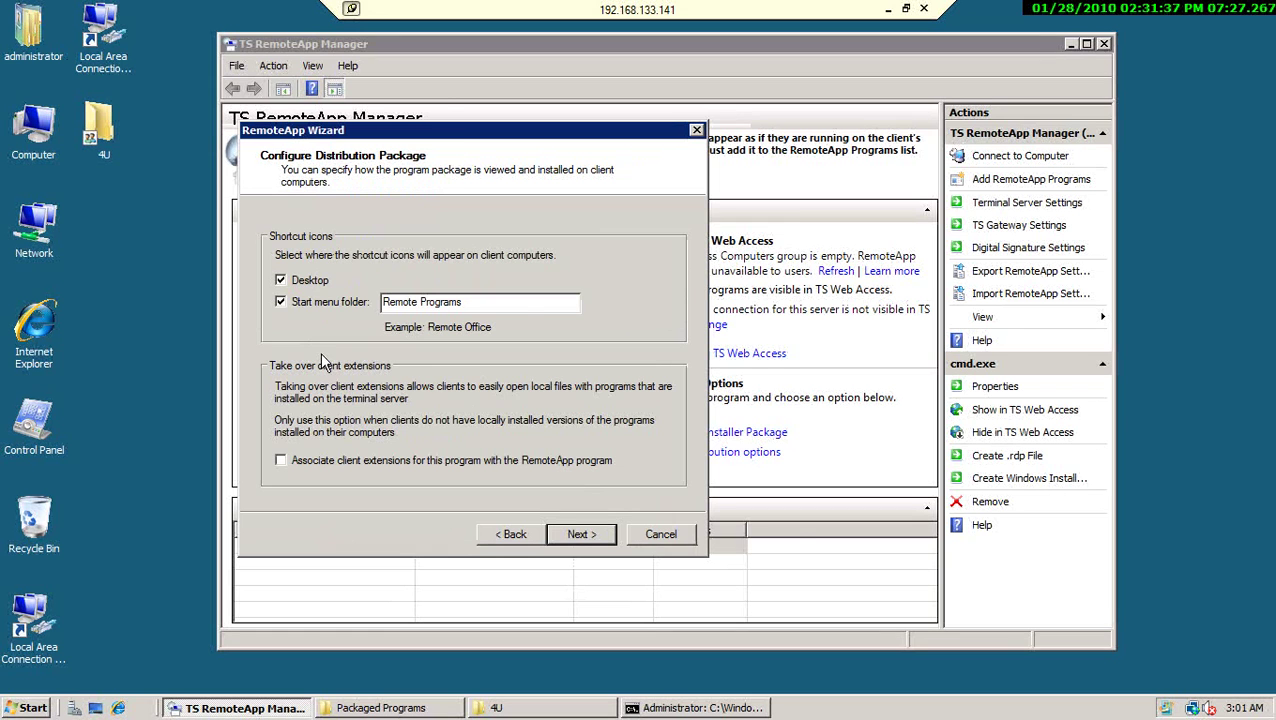
Move the wizard aside, keep the Desktop and Remote Programs Start menu shortcuts, and finish creating the package
drag(451, 123, 540, 123)
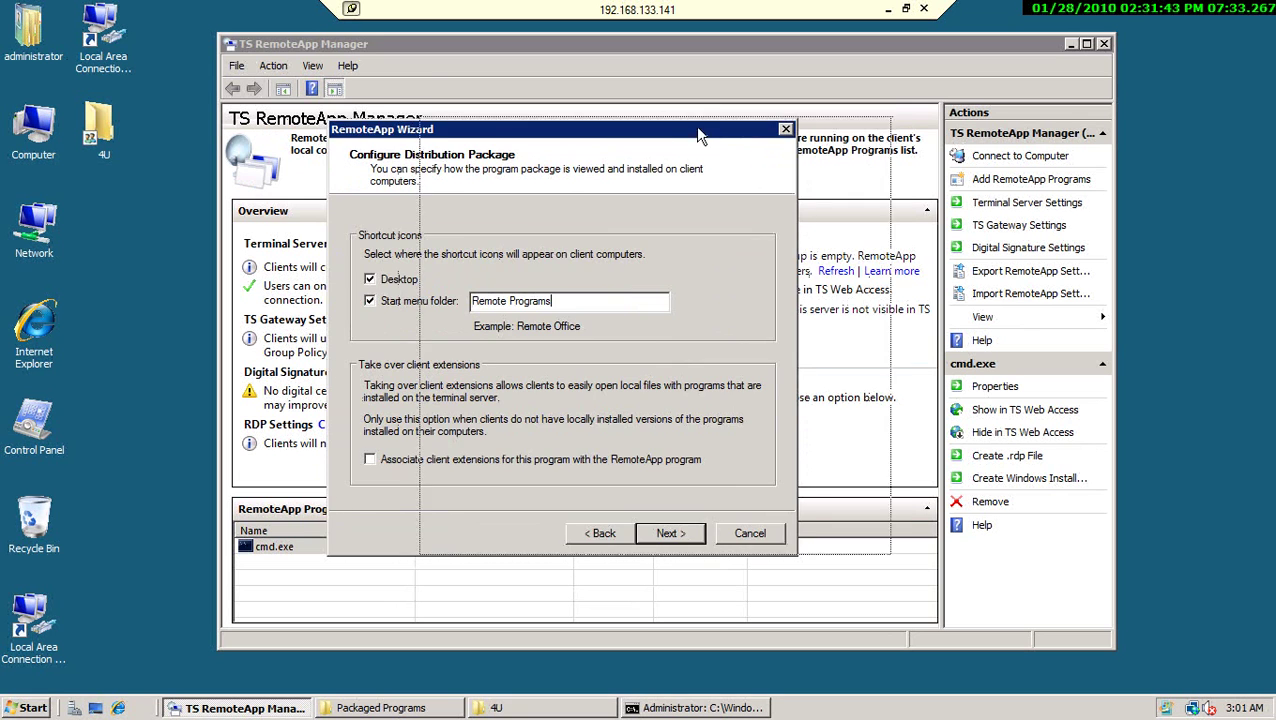
drag(695, 126, 761, 124)
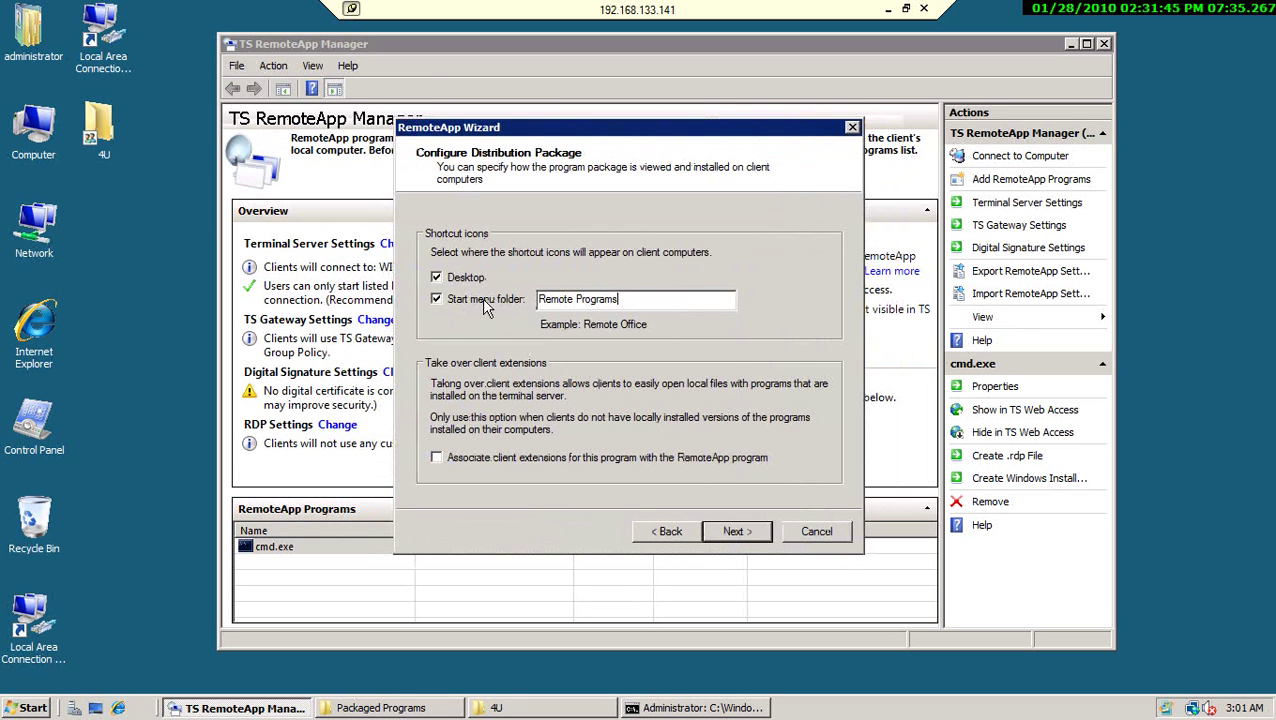
click(733, 533)
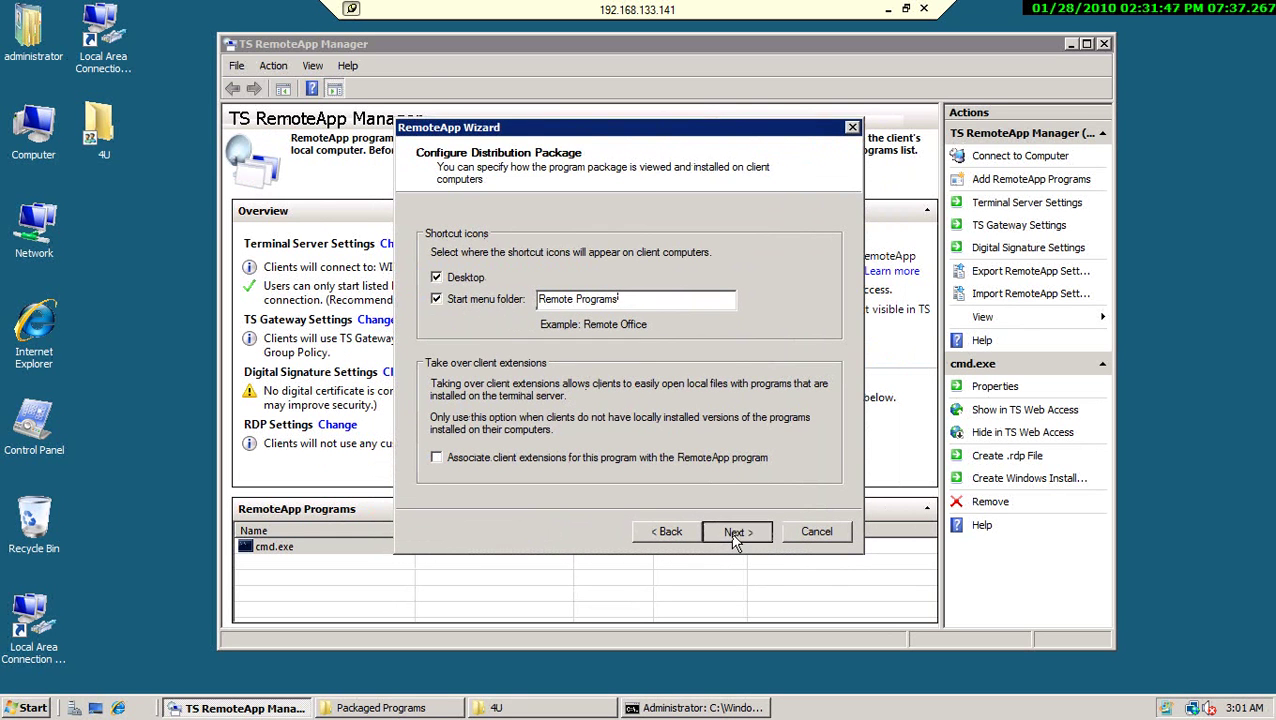
click(735, 535)
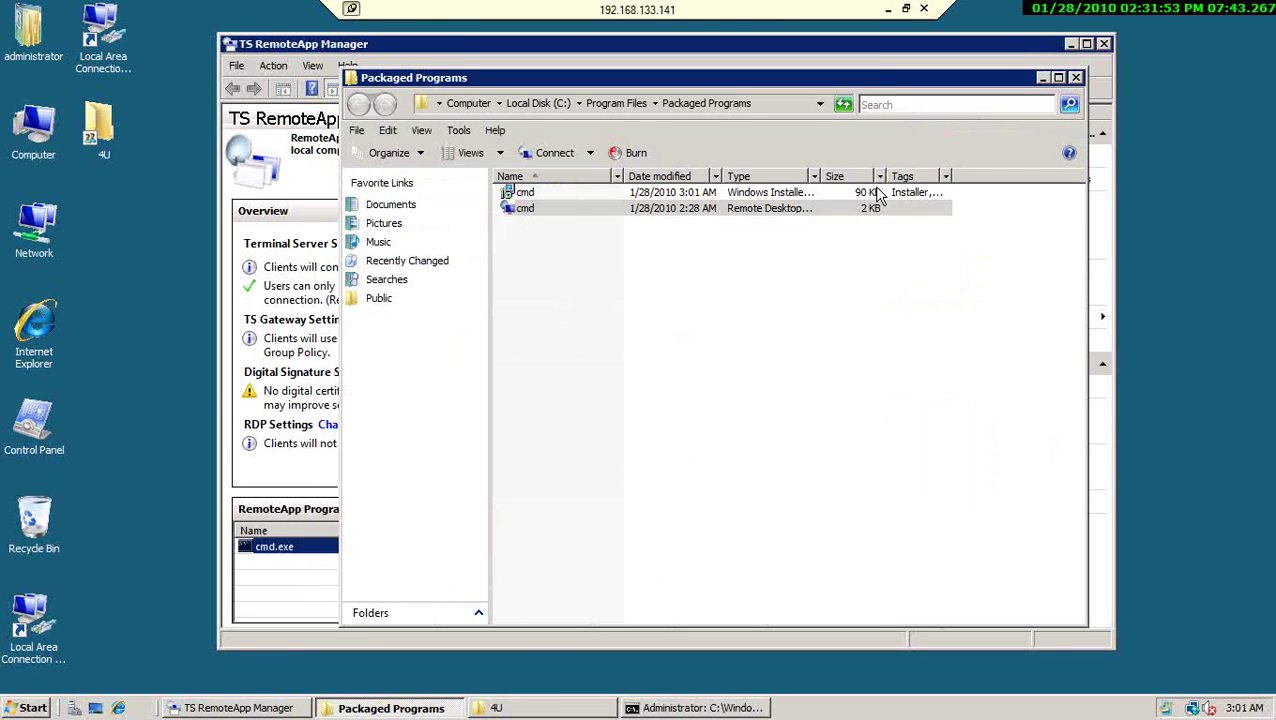
Switch to the 192.168.133.139 client session in full screen and open the shared 4U folder from its desktop shortcut
click(906, 8)
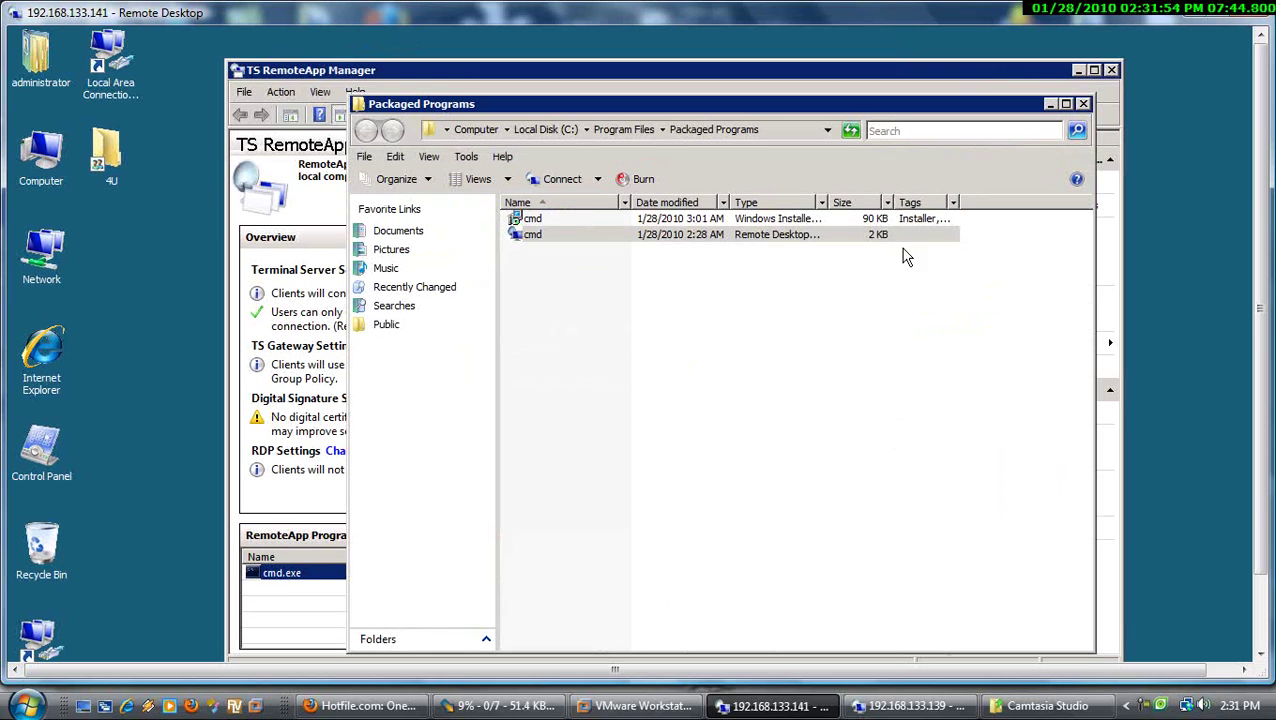
click(873, 706)
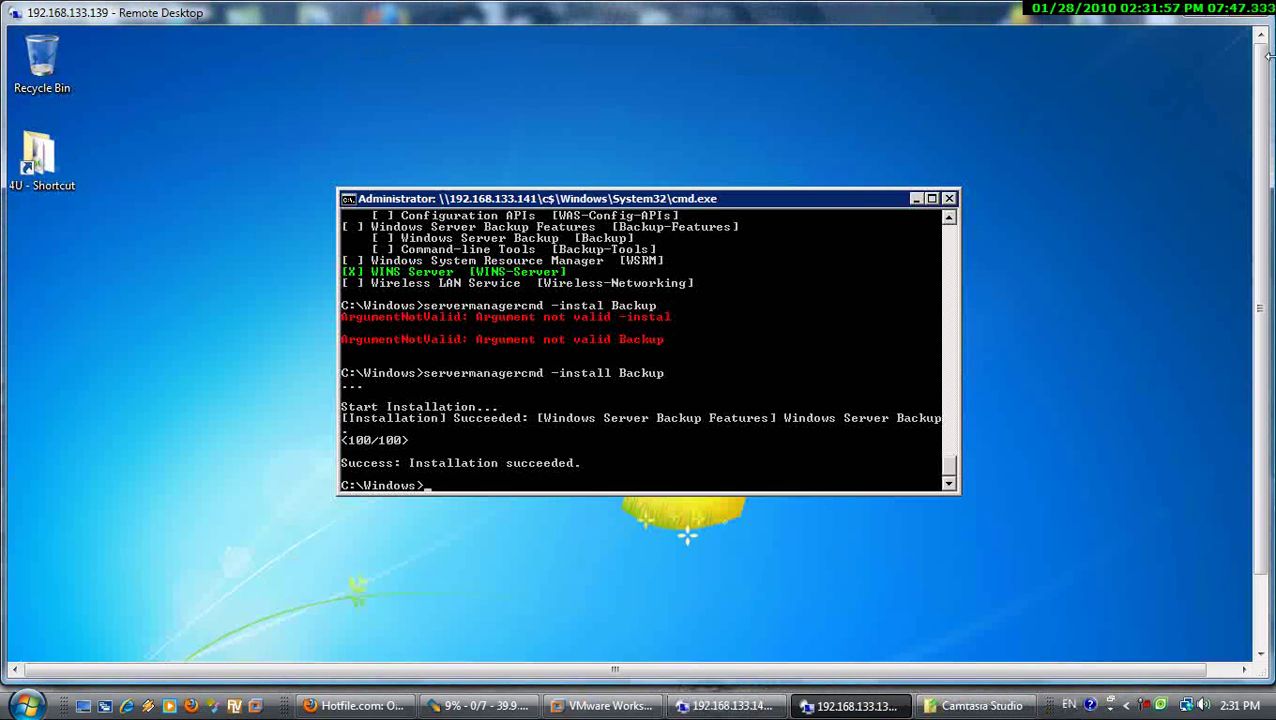
click(1232, 14)
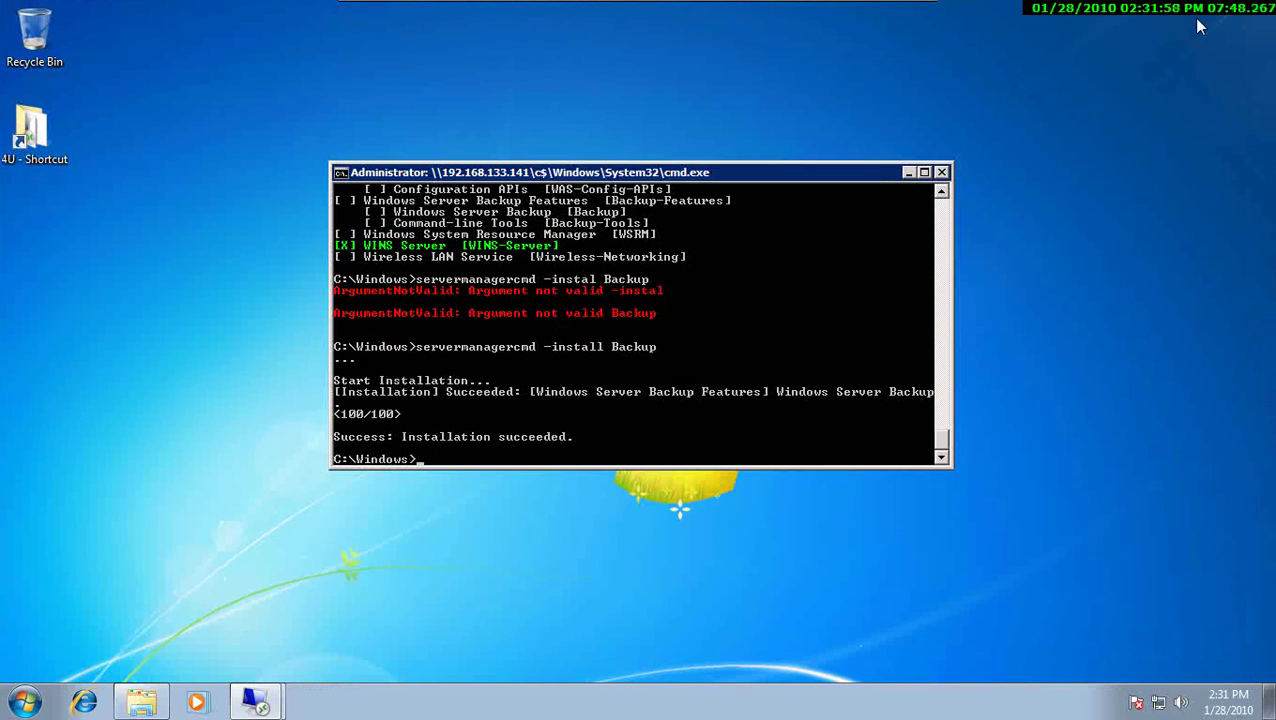
double_click(35, 168)
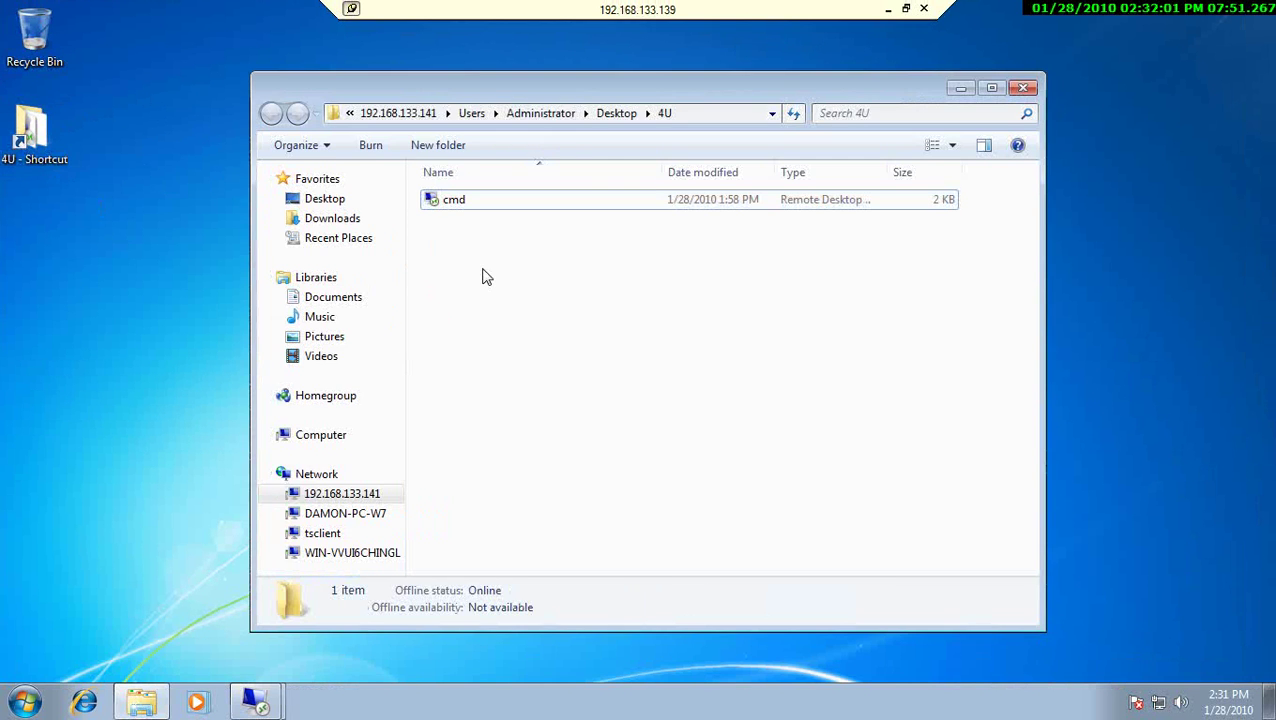
Switch to the 192.168.133.141 server session and copy the cmd Windows Installer package from Packaged Programs into the desktop 4U folder
click(906, 8)
click(766, 706)
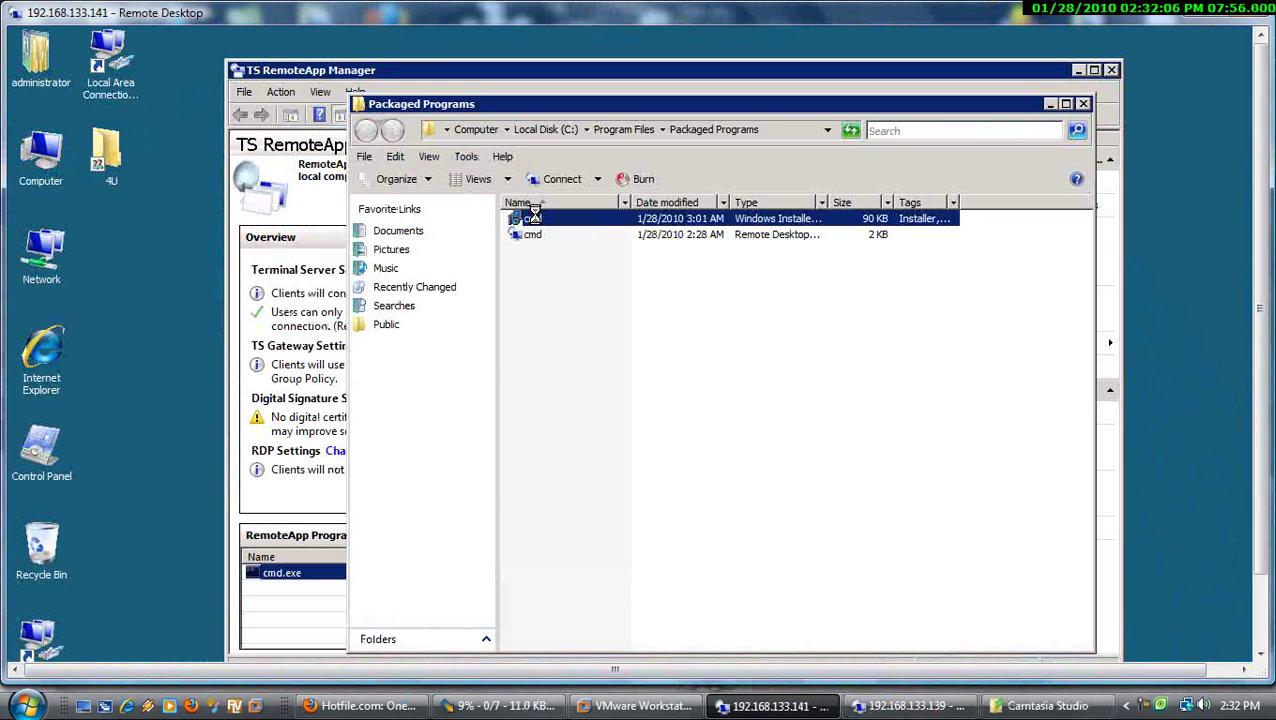
right_click(531, 218)
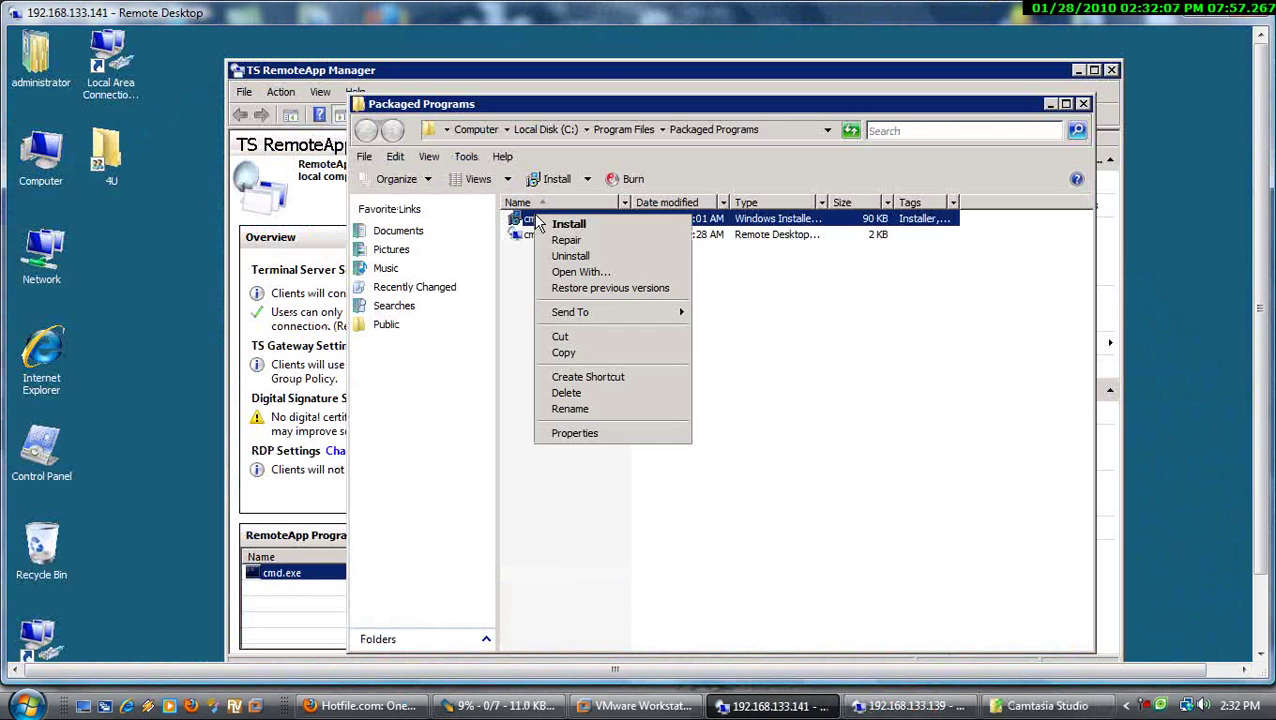
click(564, 353)
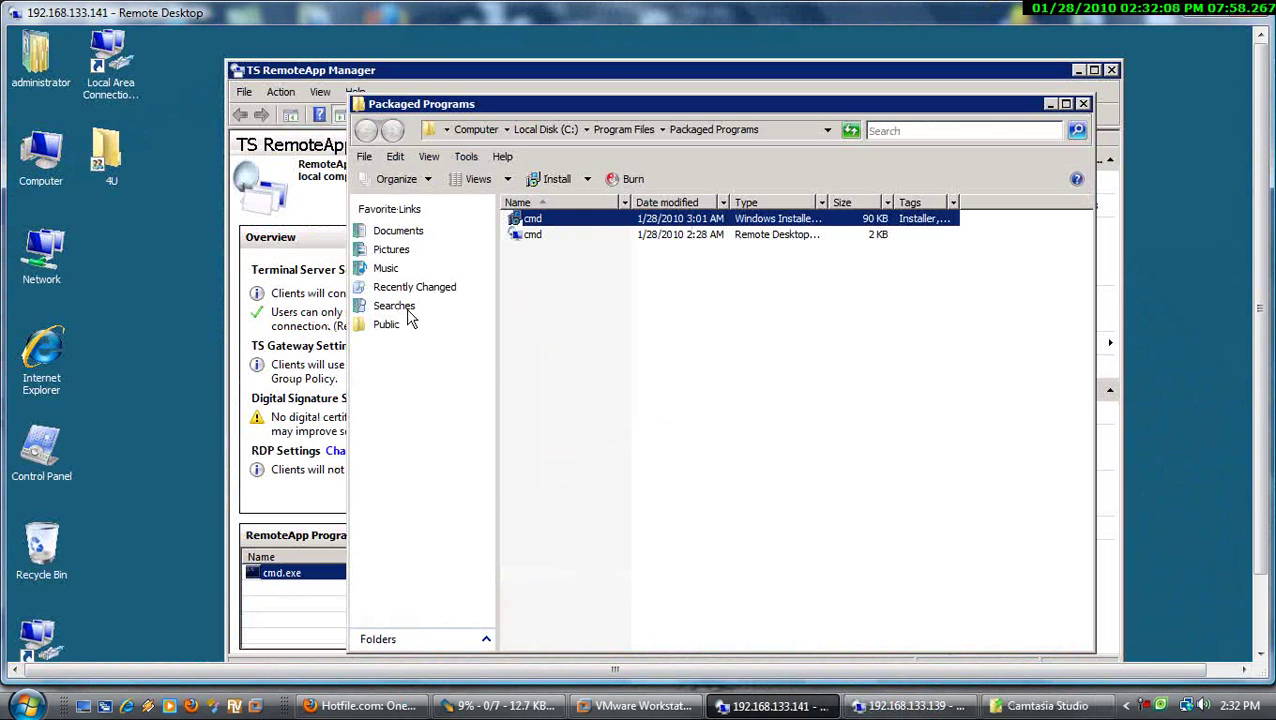
click(117, 168)
right_click(117, 168)
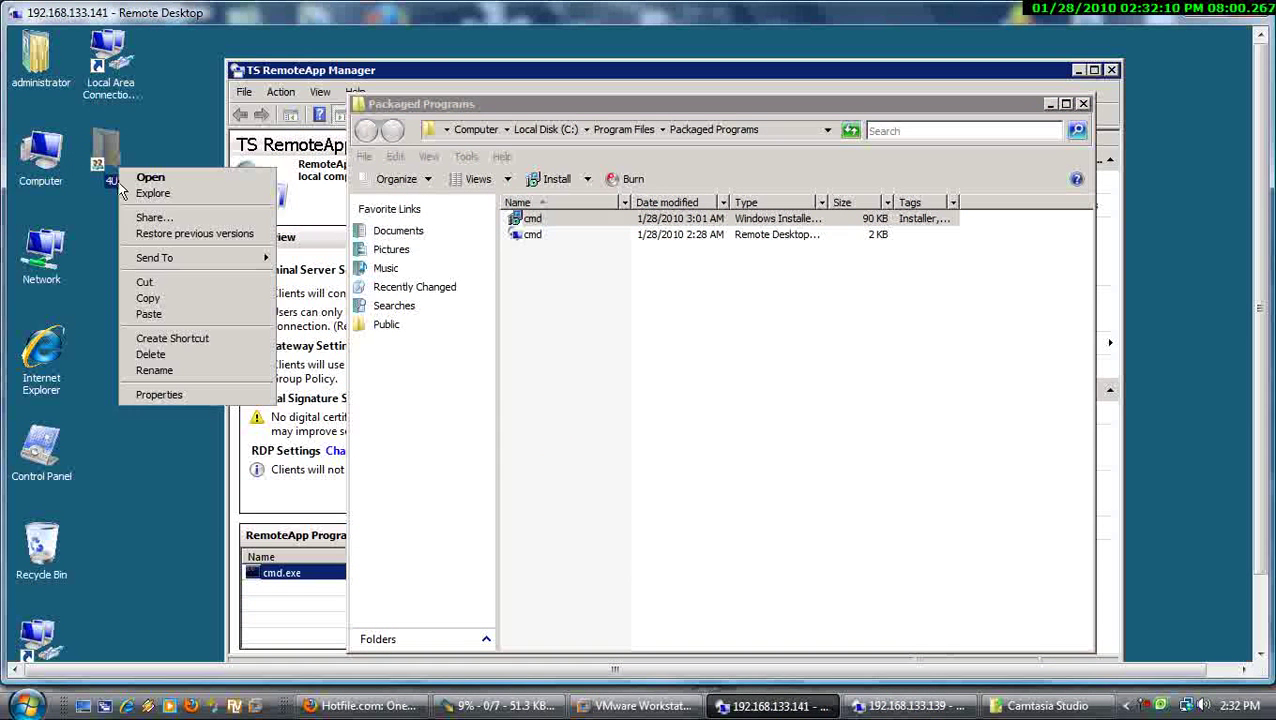
click(145, 313)
Switch back to the 192.168.133.139 client session, run the cmd Windows Installer package from the 4U folder, and return the session to full screen
click(897, 707)
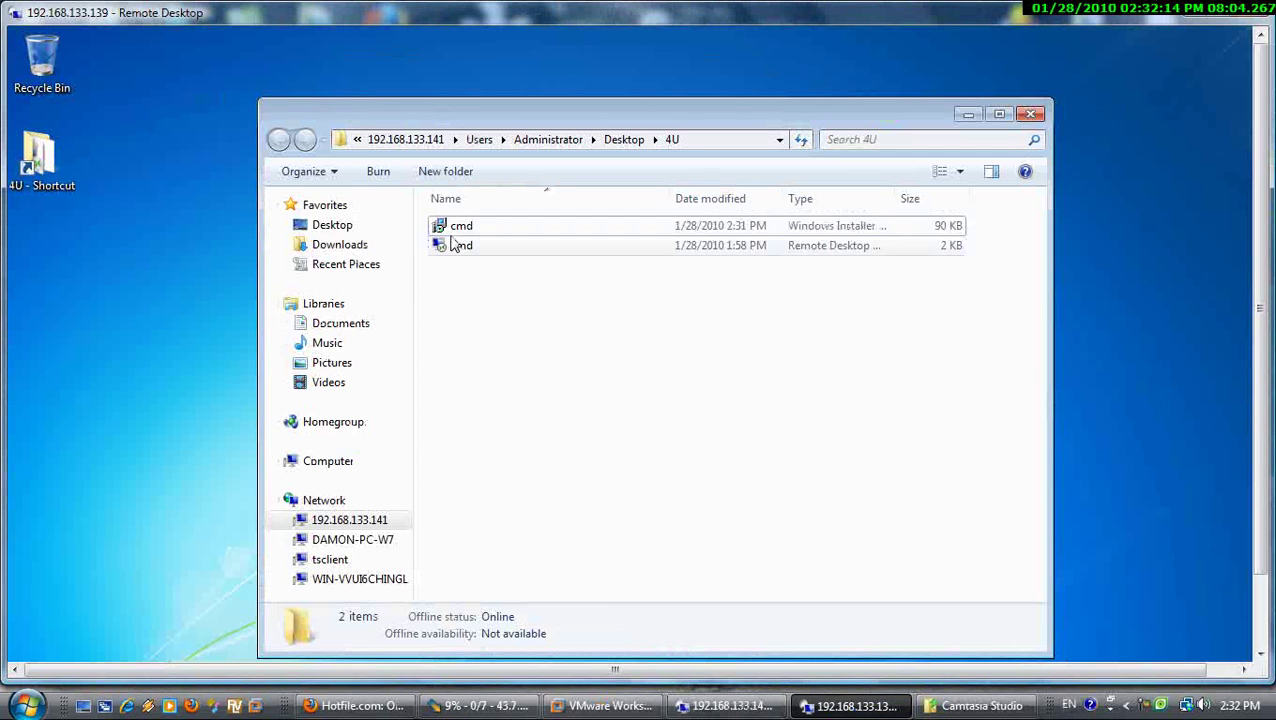
double_click(458, 226)
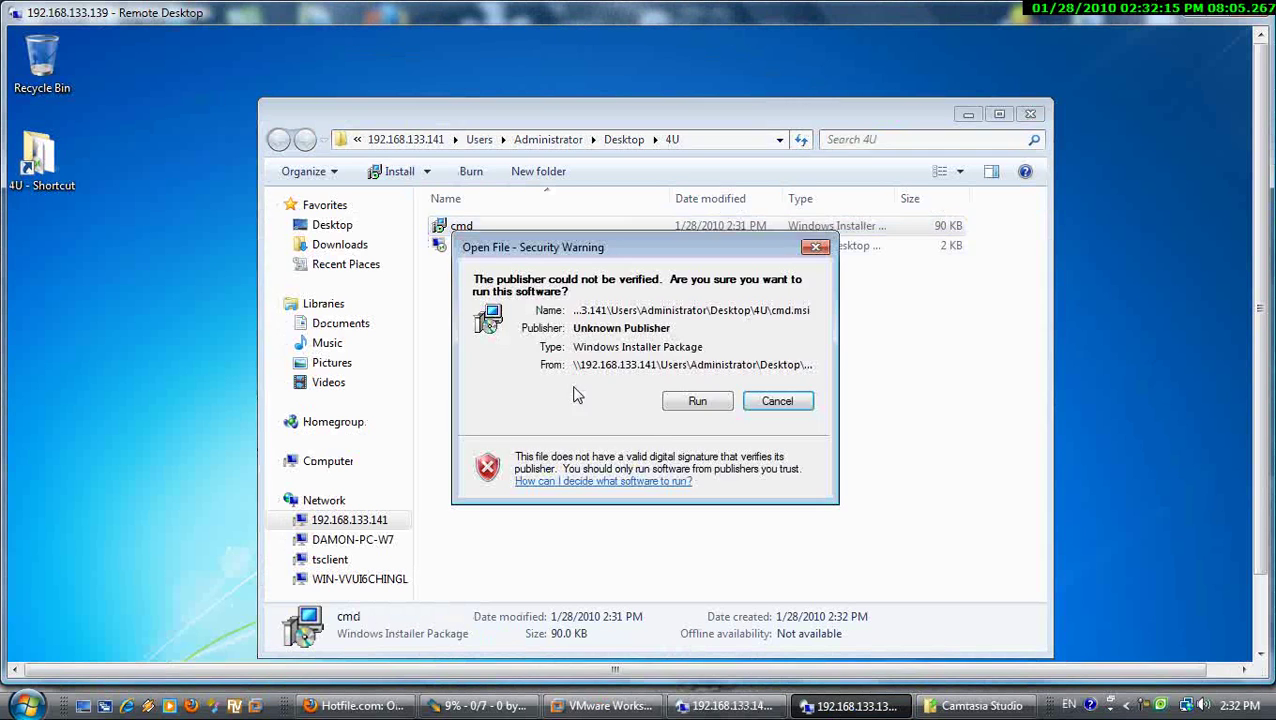
click(697, 401)
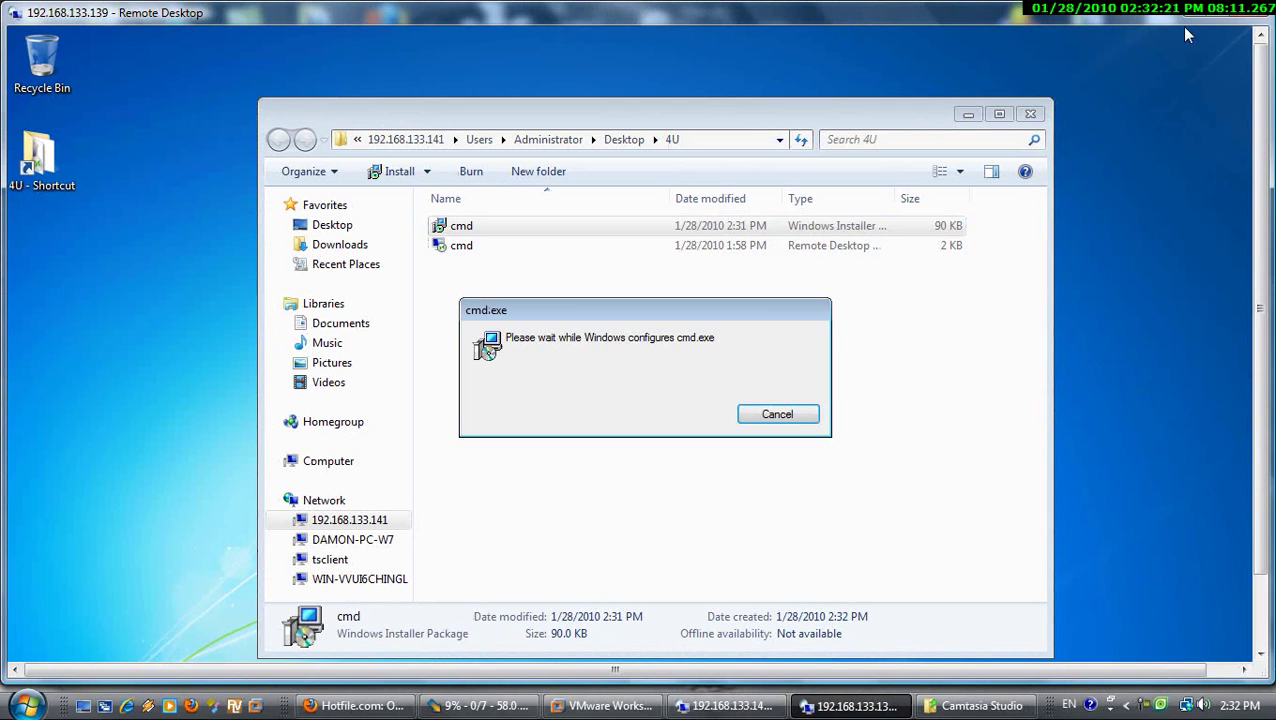
click(1217, 18)
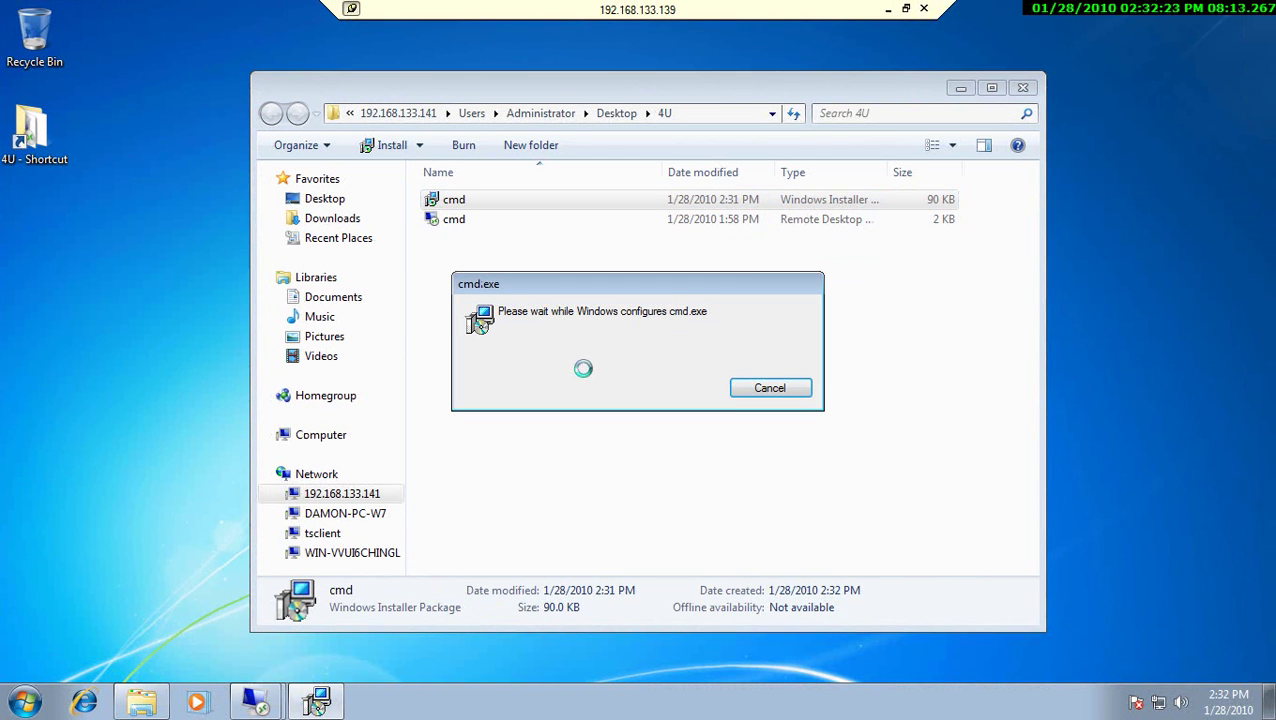
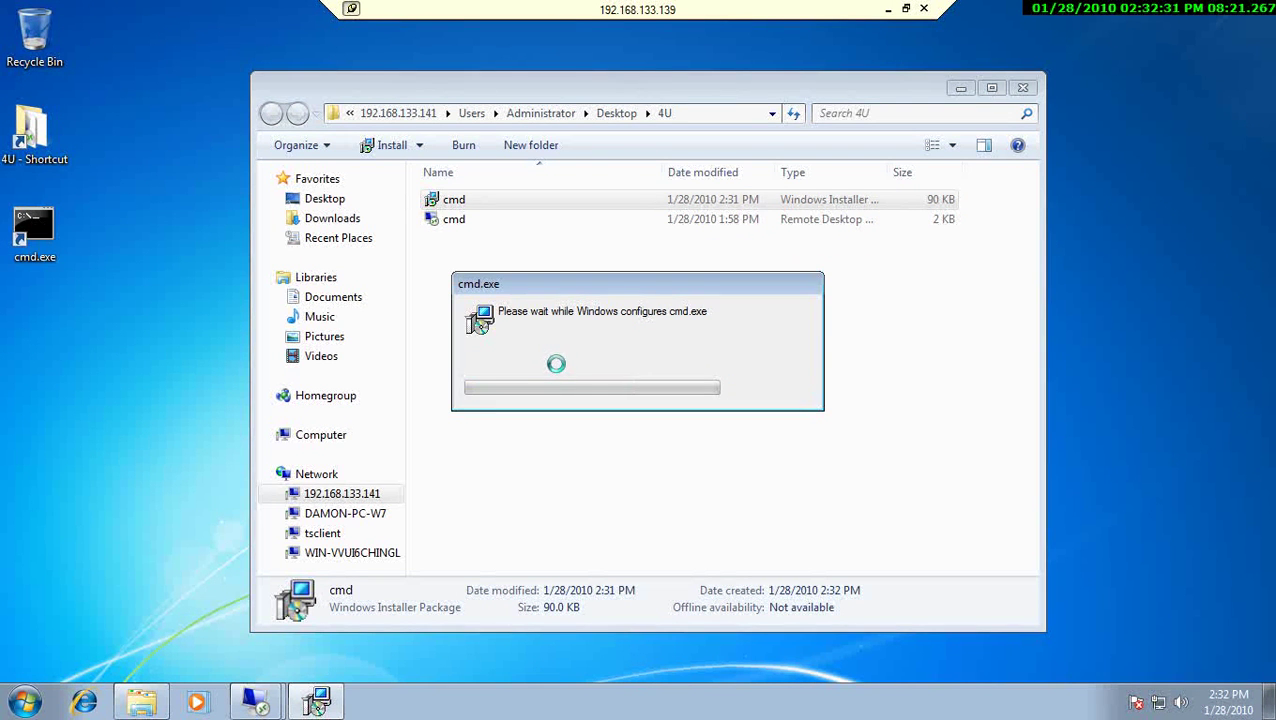
Launch cmd.exe from the client's Remote Programs group, accept the RemoteApp connection, and reposition the command window
click(34, 232)
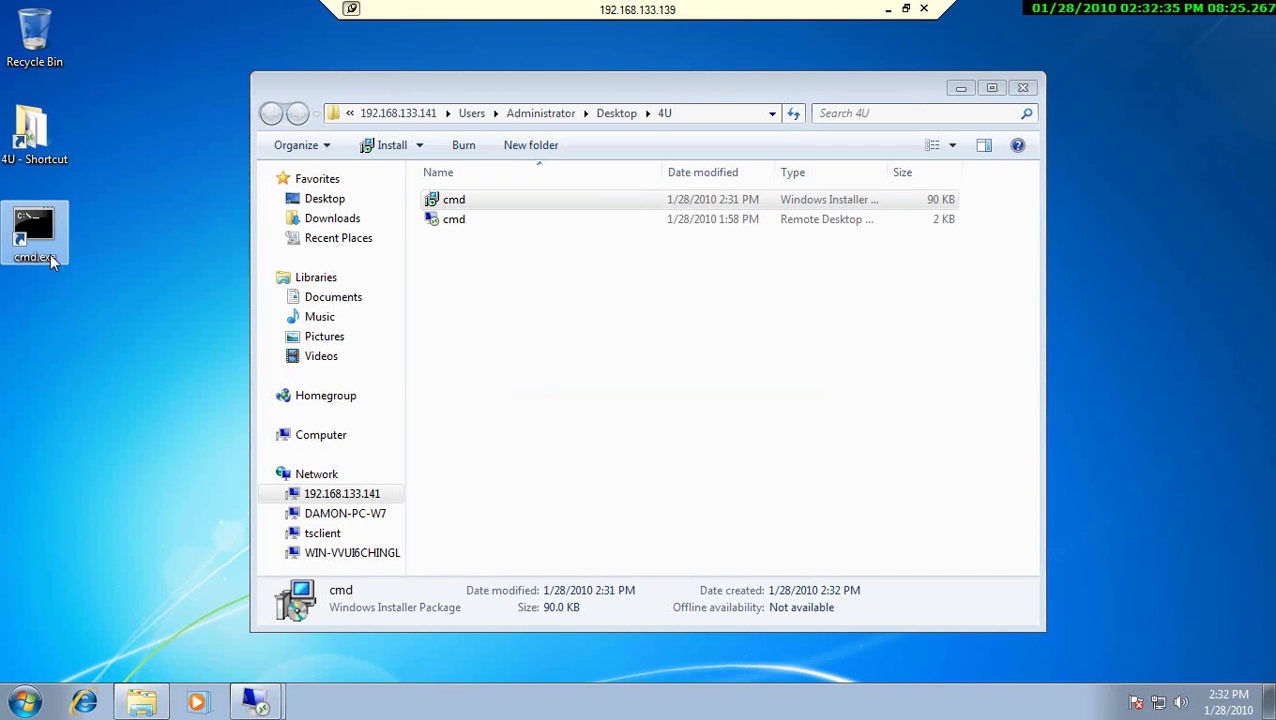
click(40, 697)
click(80, 618)
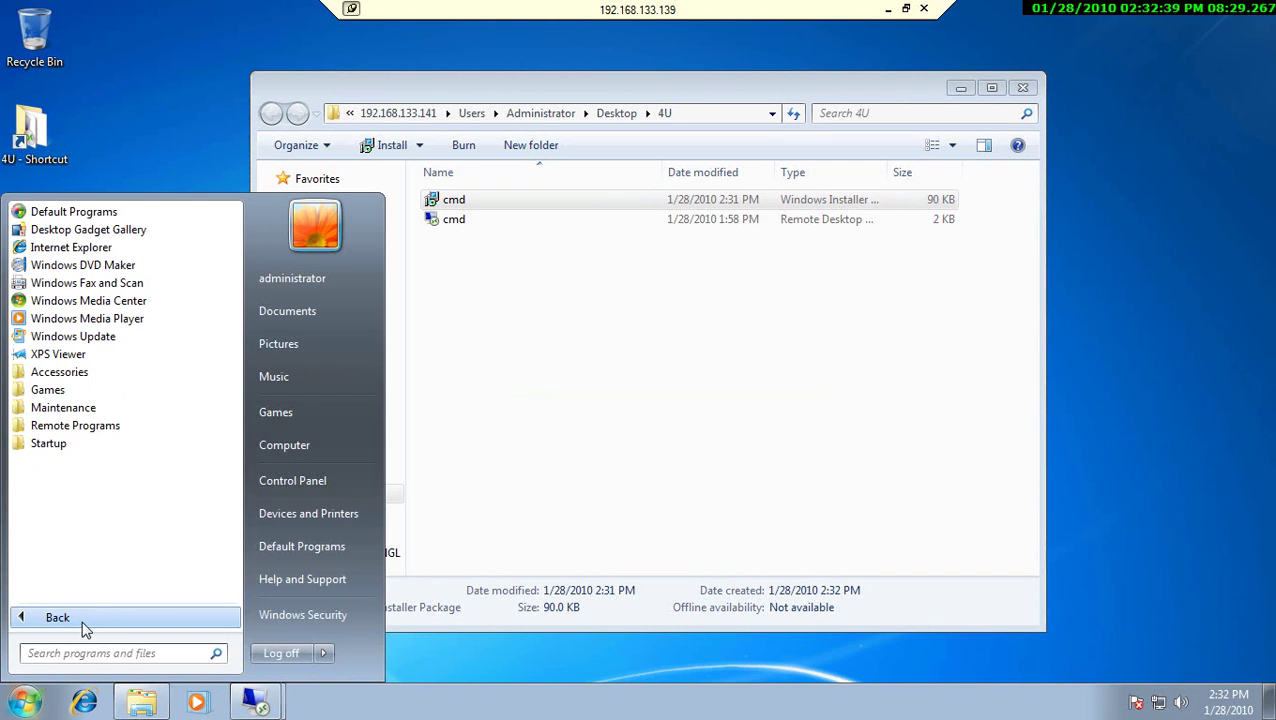
click(68, 426)
click(56, 447)
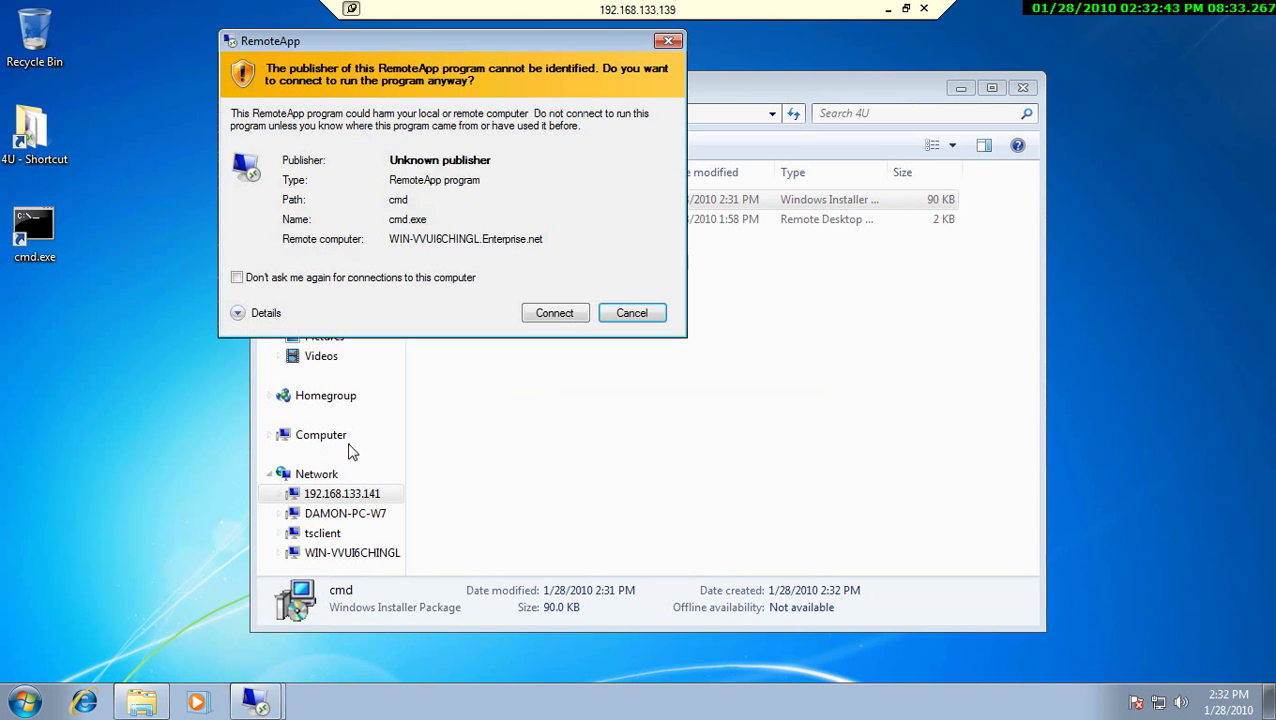
click(578, 308)
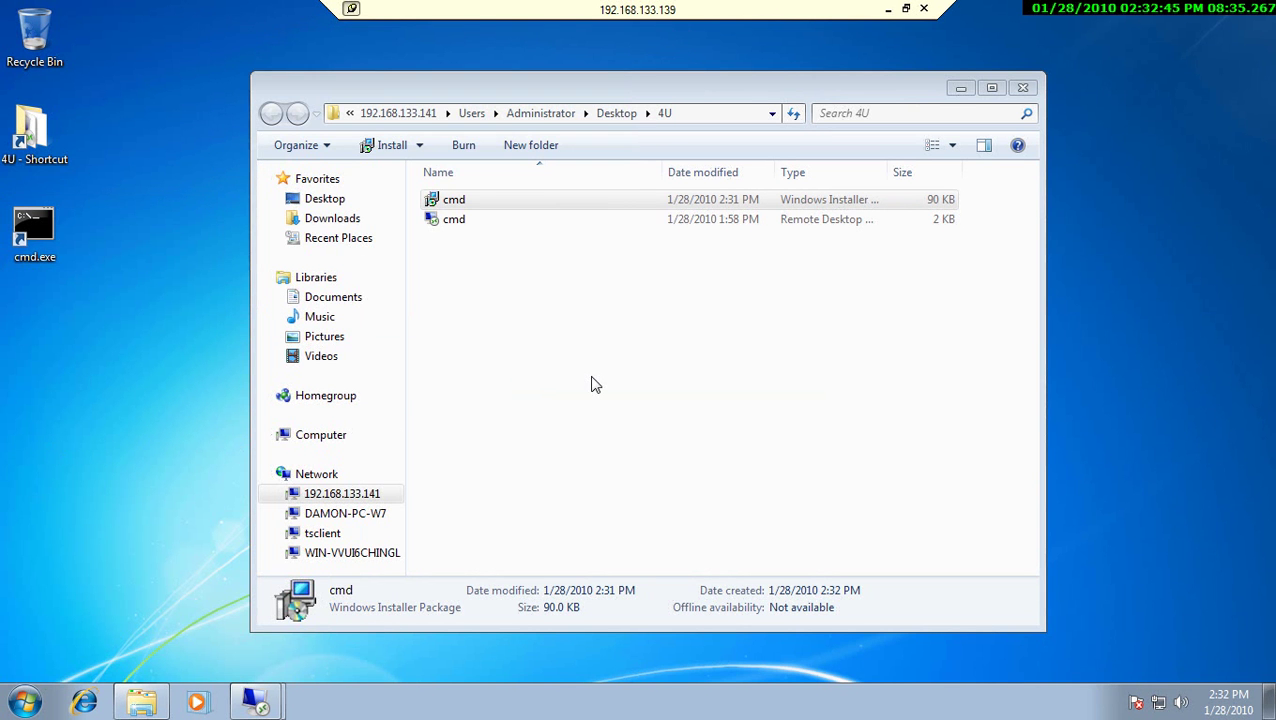
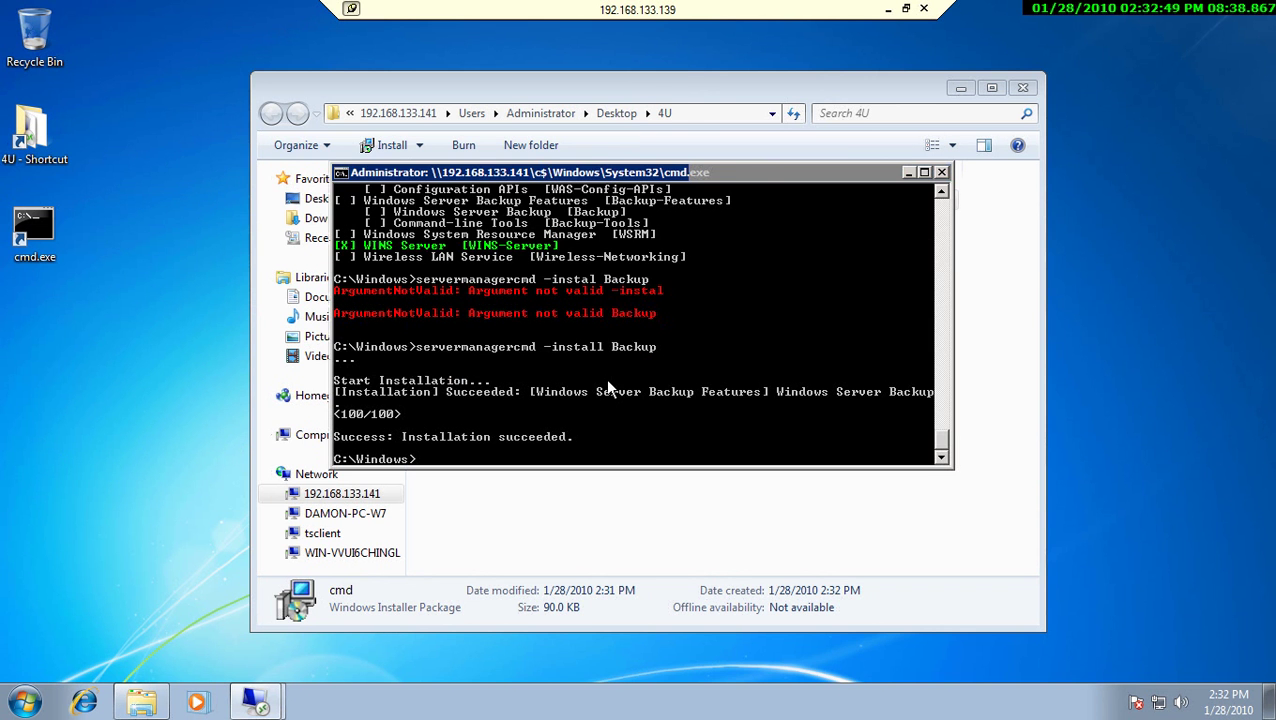
drag(557, 81, 617, 163)
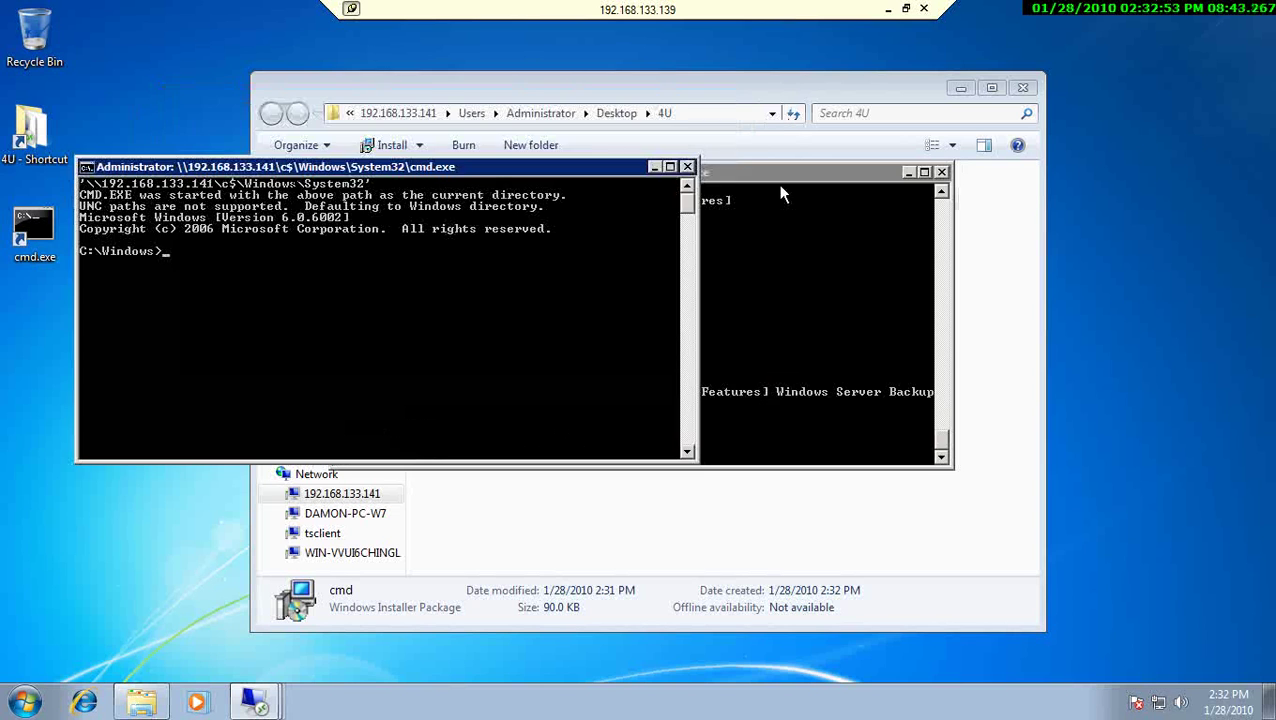